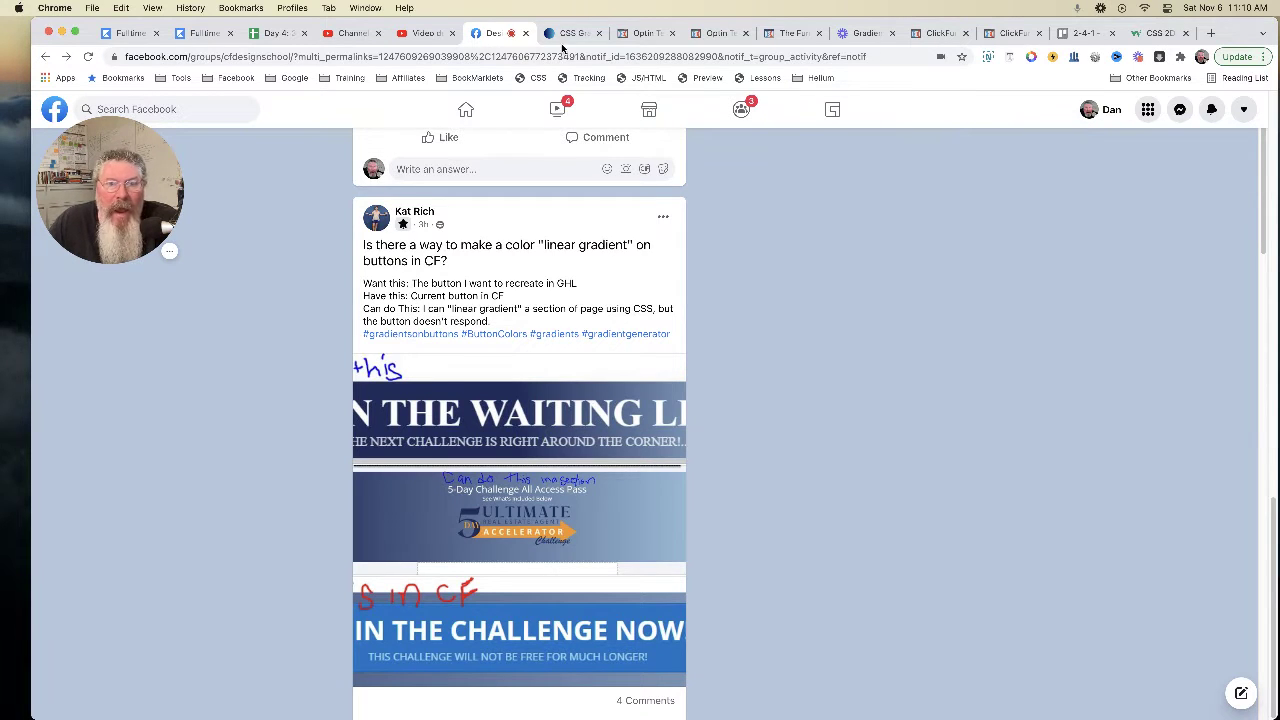
Step: On cssgradient.io, try alpha values of 0 and 35 on the black stop at 100, and return its alpha to 100
{"action": "left_click", "coordinate": [570, 36]}
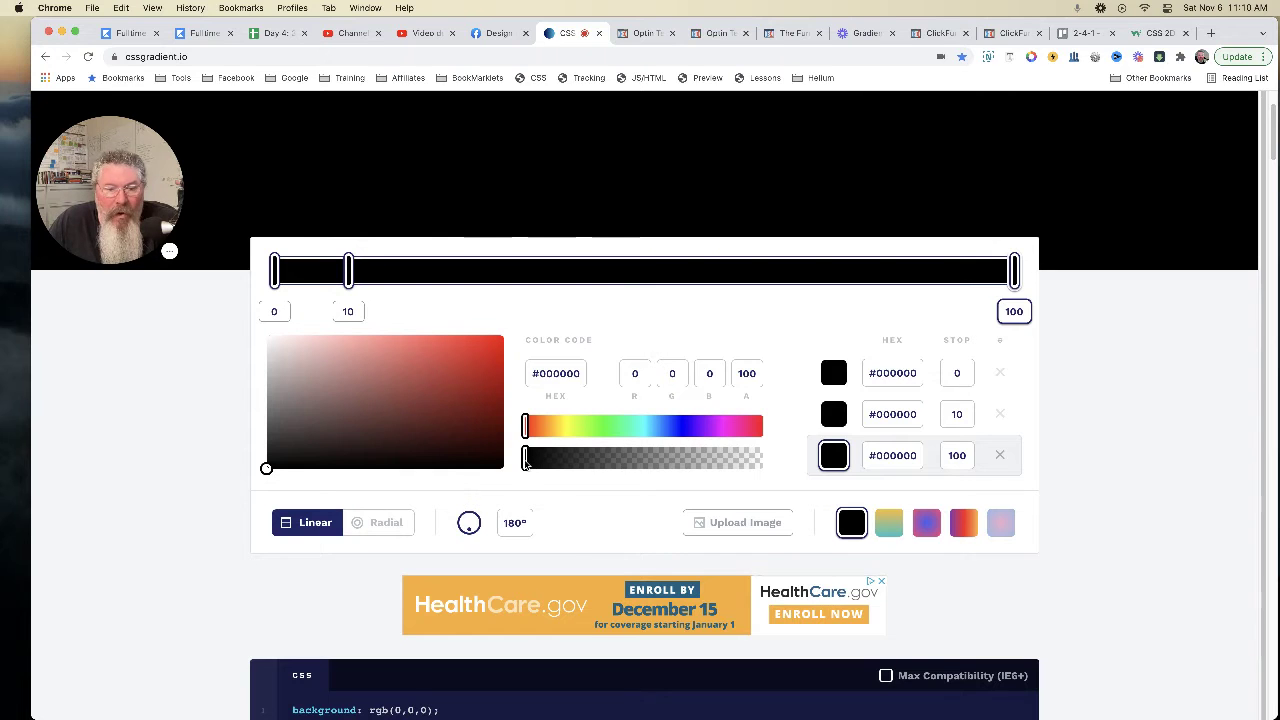
{"action": "left_click_drag", "start_coordinate": [527, 460], "coordinate": [775, 470]}
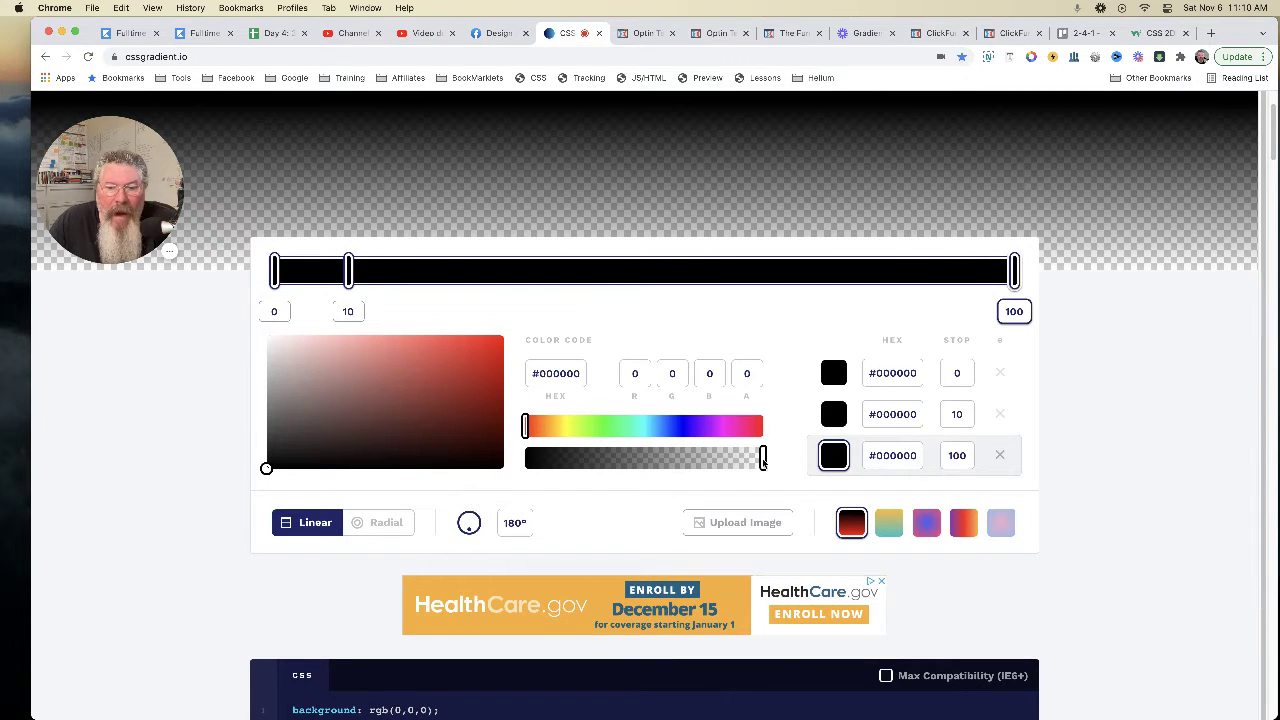
{"action": "left_click_drag", "start_coordinate": [762, 460], "coordinate": [680, 459]}
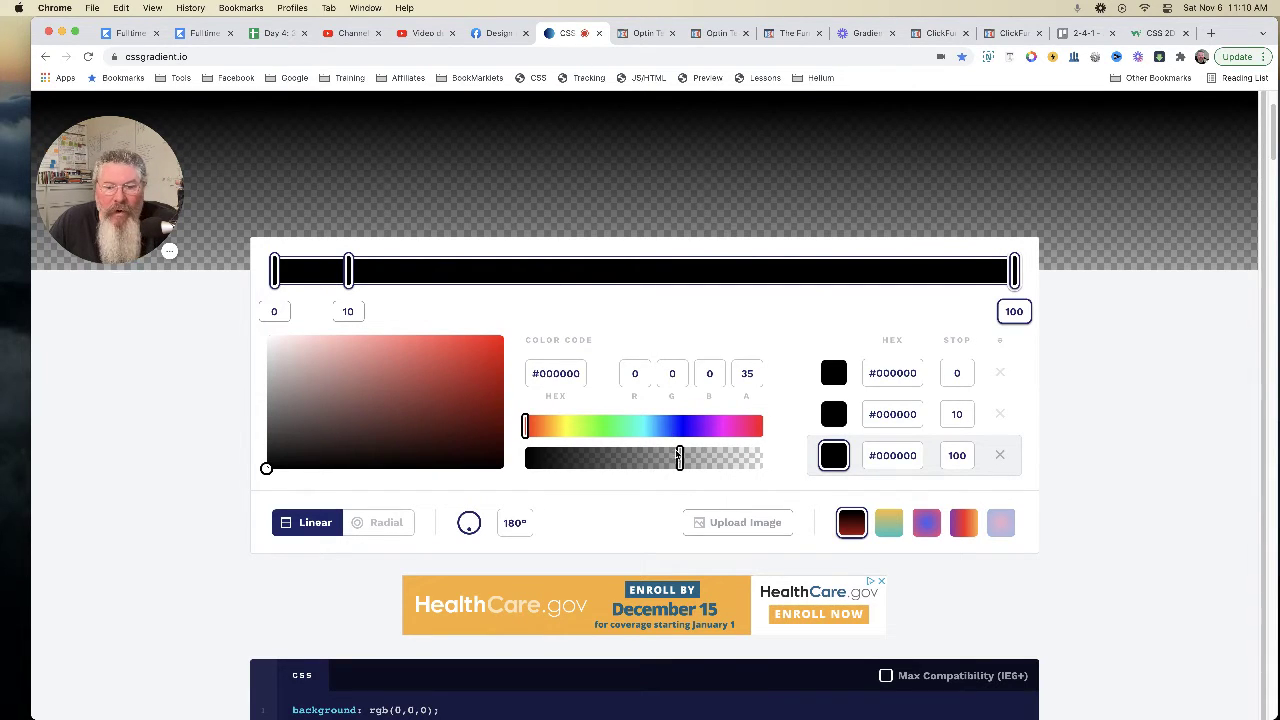
{"action": "left_click_drag", "start_coordinate": [680, 459], "coordinate": [517, 472]}
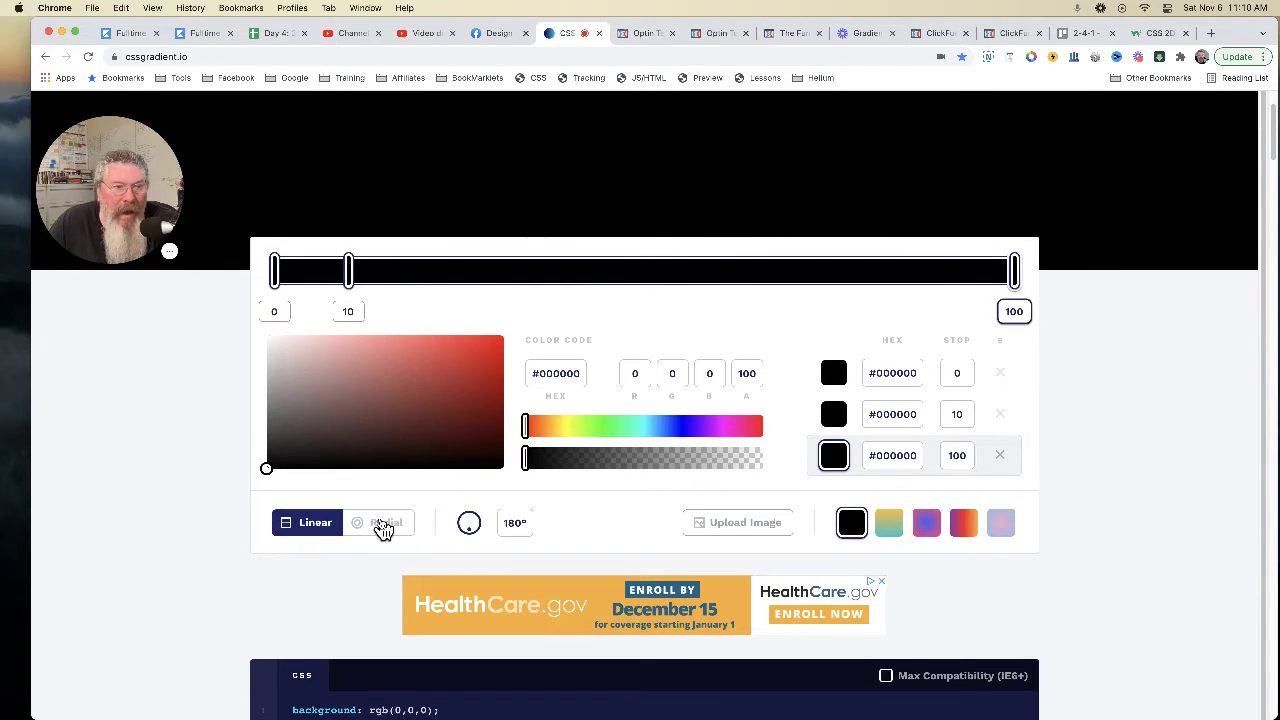
Step: Try the radial gradient type, return to linear, and set the gradient angle to 270°
{"action": "left_click", "coordinate": [383, 529]}
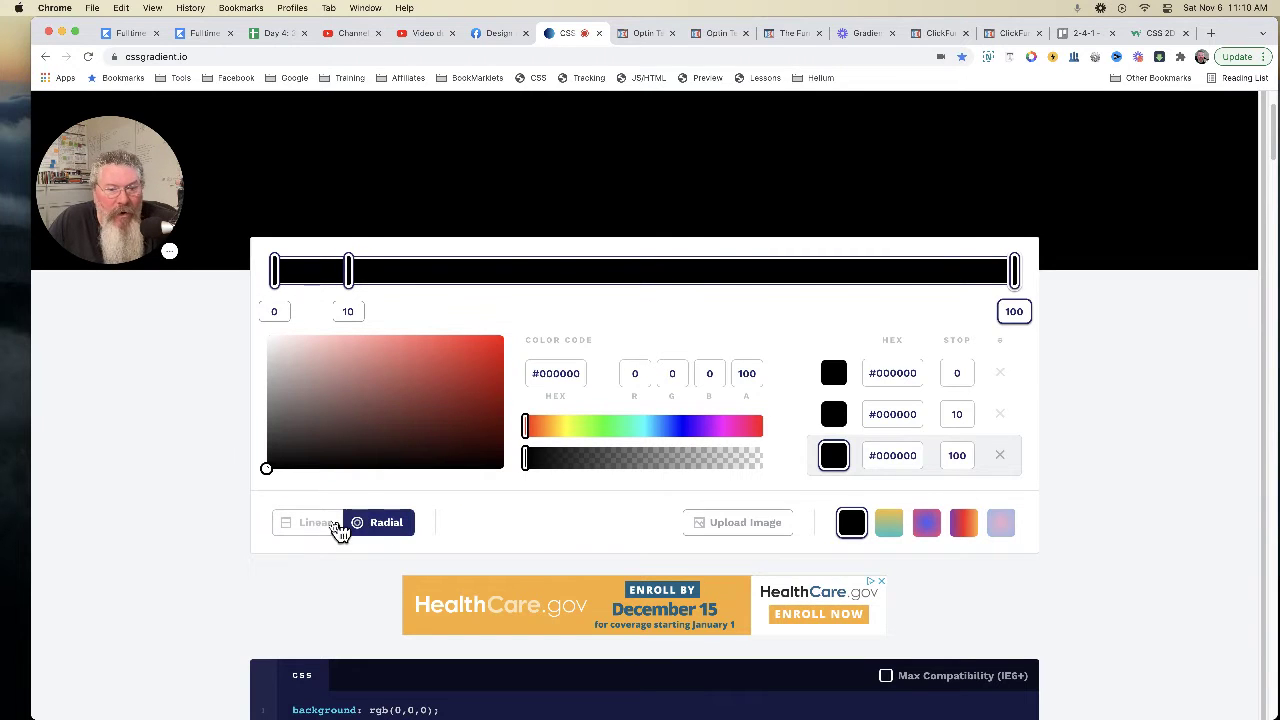
{"action": "left_click_drag", "start_coordinate": [524, 458], "coordinate": [480, 471]}
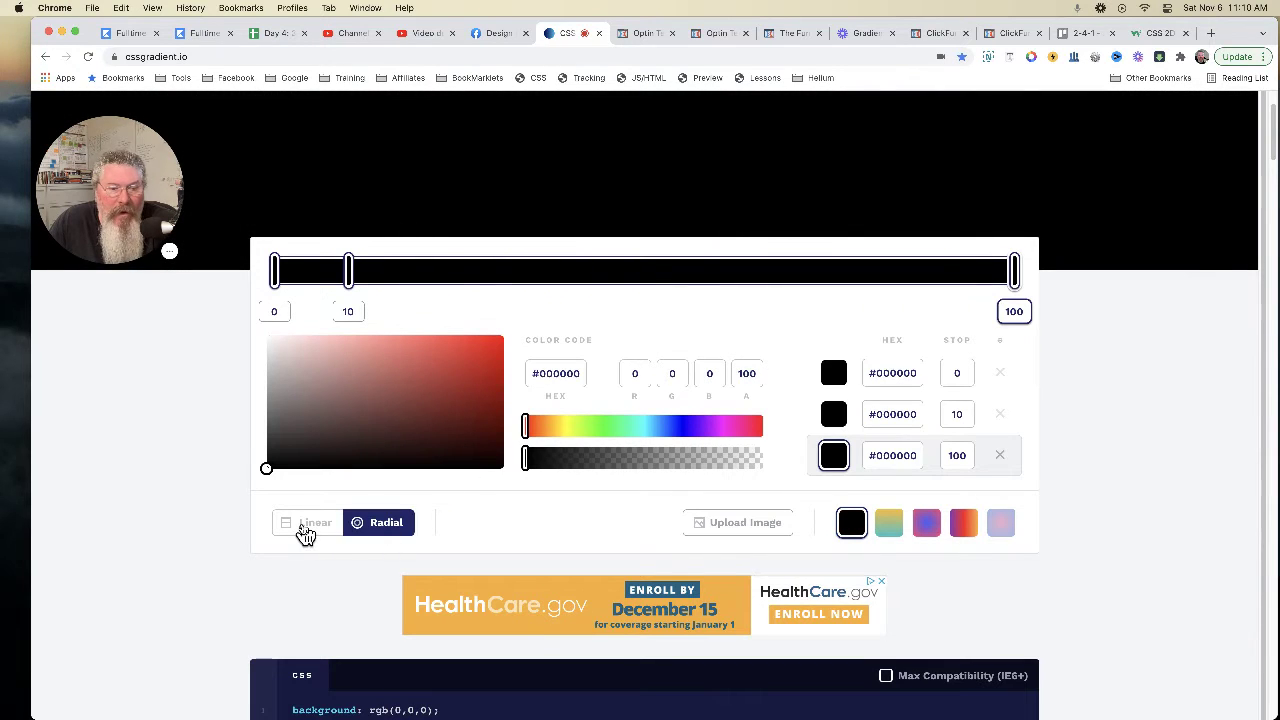
{"action": "left_click", "coordinate": [306, 530]}
{"action": "left_click_drag", "start_coordinate": [469, 532], "coordinate": [459, 527]}
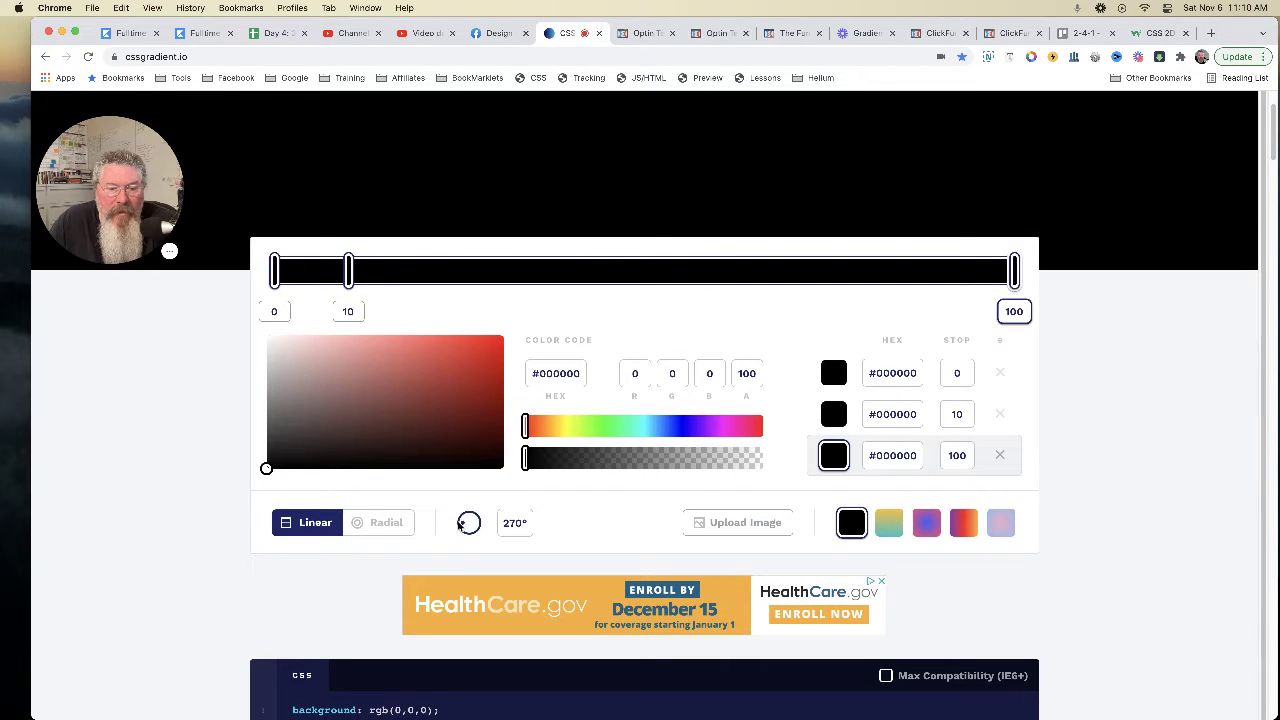
{"action": "mouse_move", "coordinate": [527, 460]}
{"action": "left_mouse_down"}
{"action": "mouse_move", "coordinate": [790, 458]}
{"action": "mouse_move", "coordinate": [520, 460]}
{"action": "left_mouse_up"}
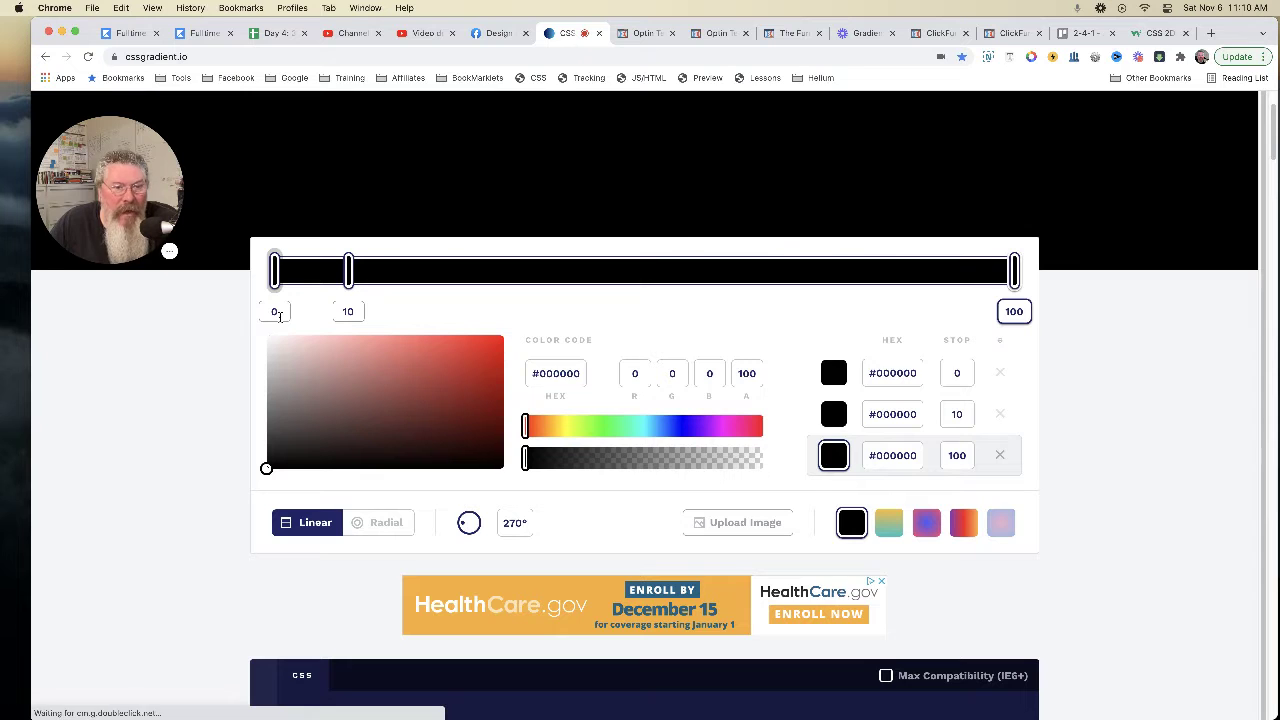
Step: Examine the gradients demo page's sections, comparing the red, white and black gradient overlays on the street photo
{"action": "left_click", "coordinate": [647, 35]}
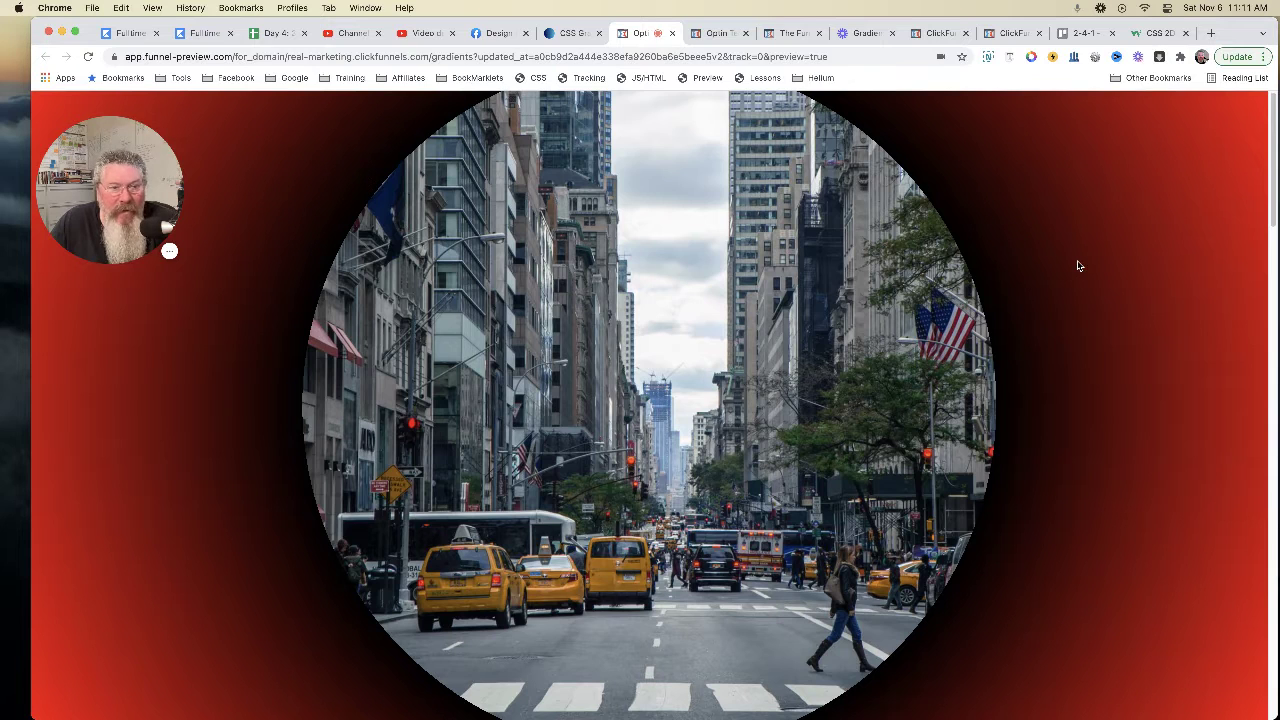
{"action": "left_click", "coordinate": [566, 36]}
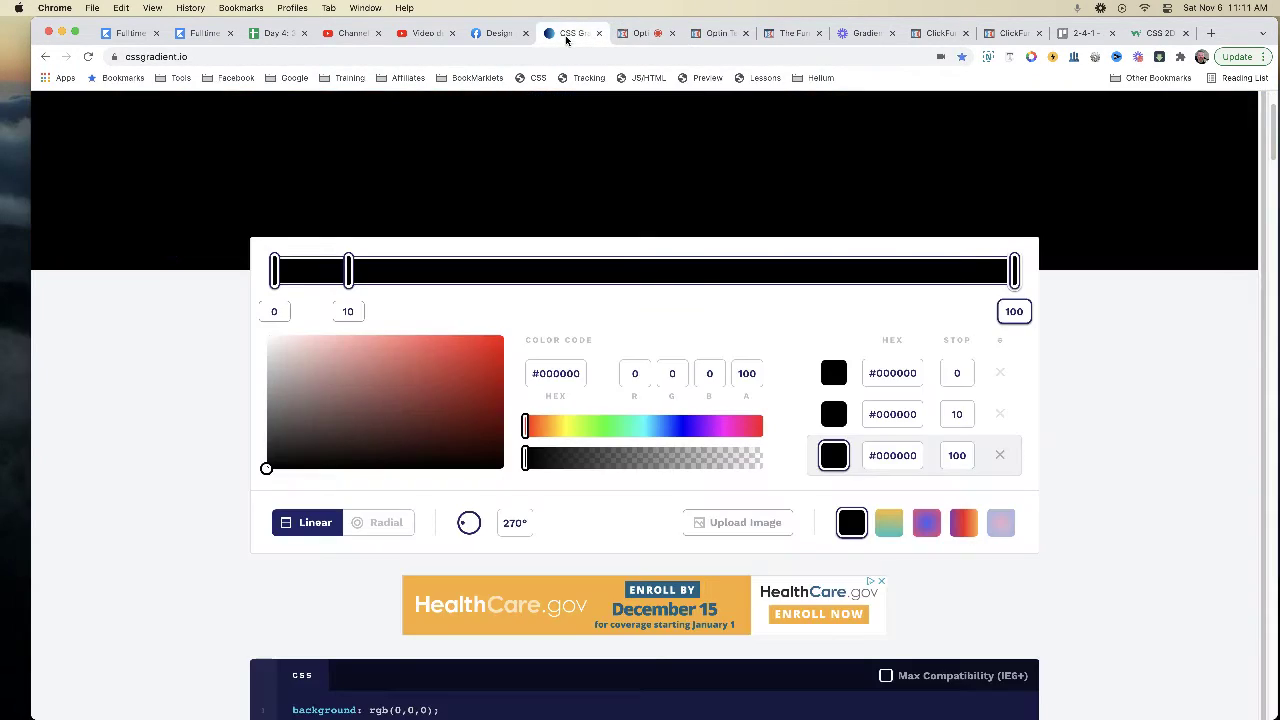
{"action": "left_click", "coordinate": [640, 34]}
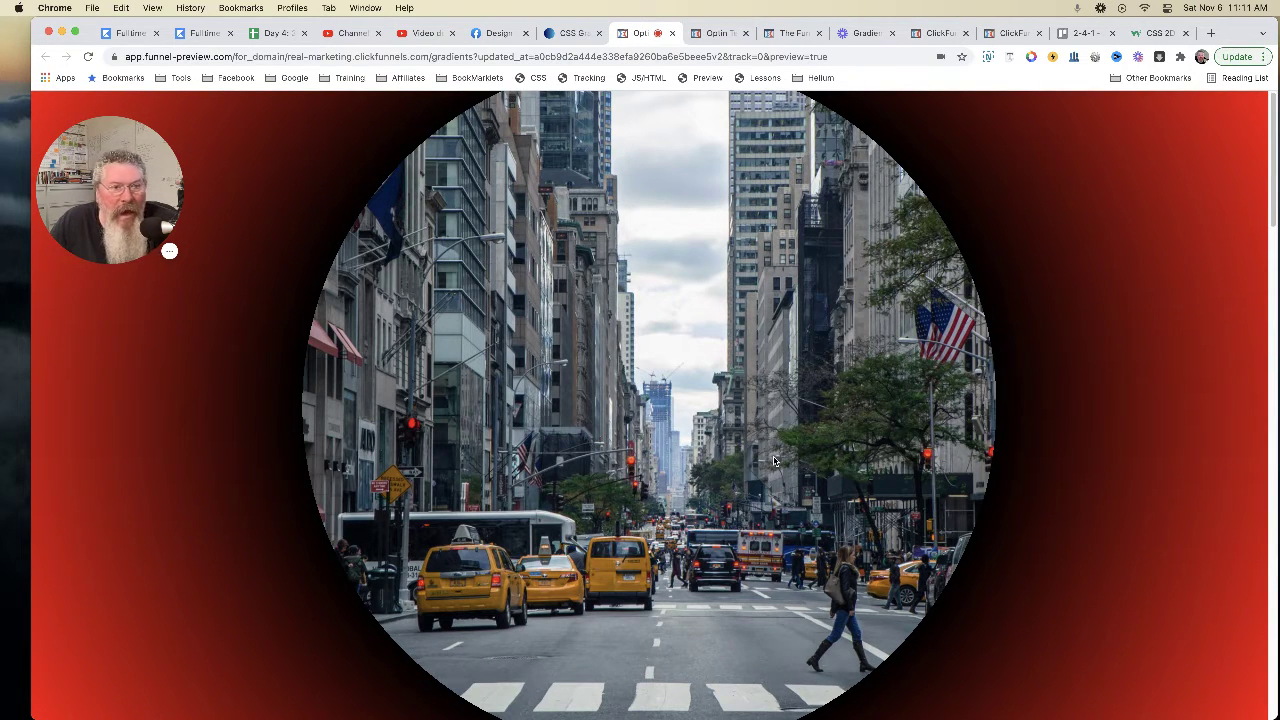
{"action": "scroll", "coordinate": [774, 460], "scroll_direction": "down", "scroll_amount": 5}
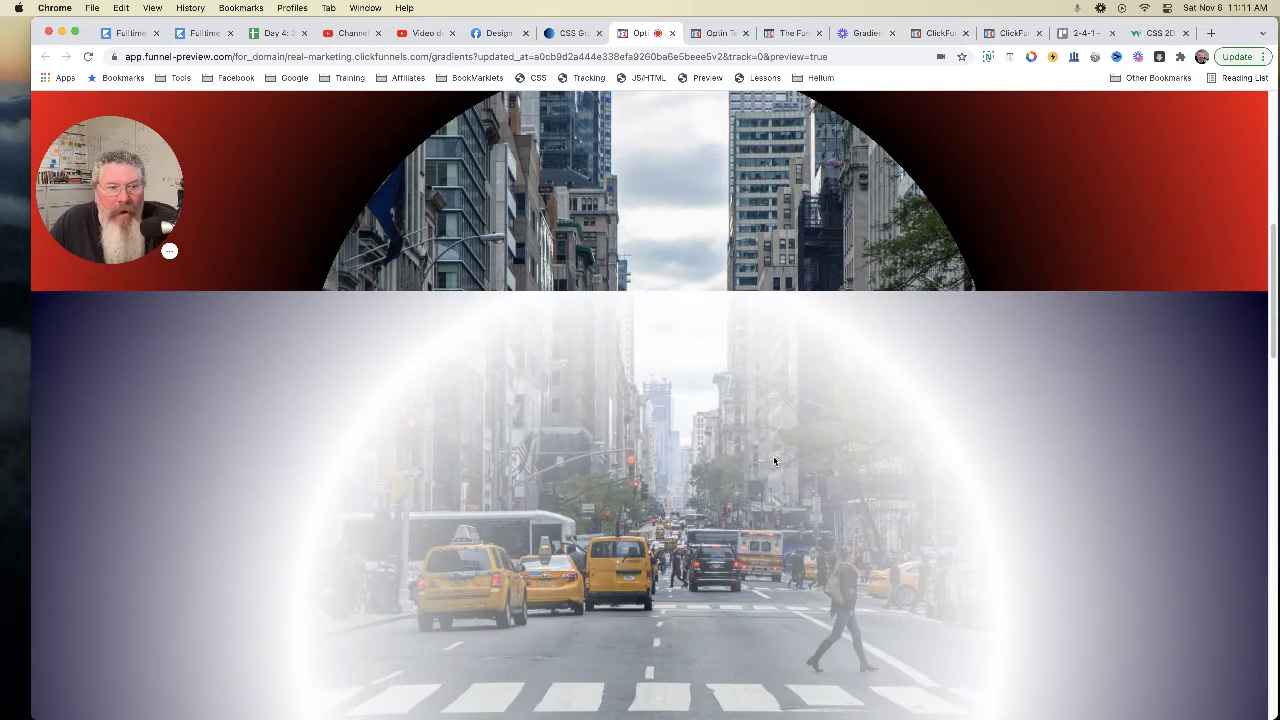
{"action": "scroll", "coordinate": [774, 460], "scroll_direction": "down", "scroll_amount": 3}
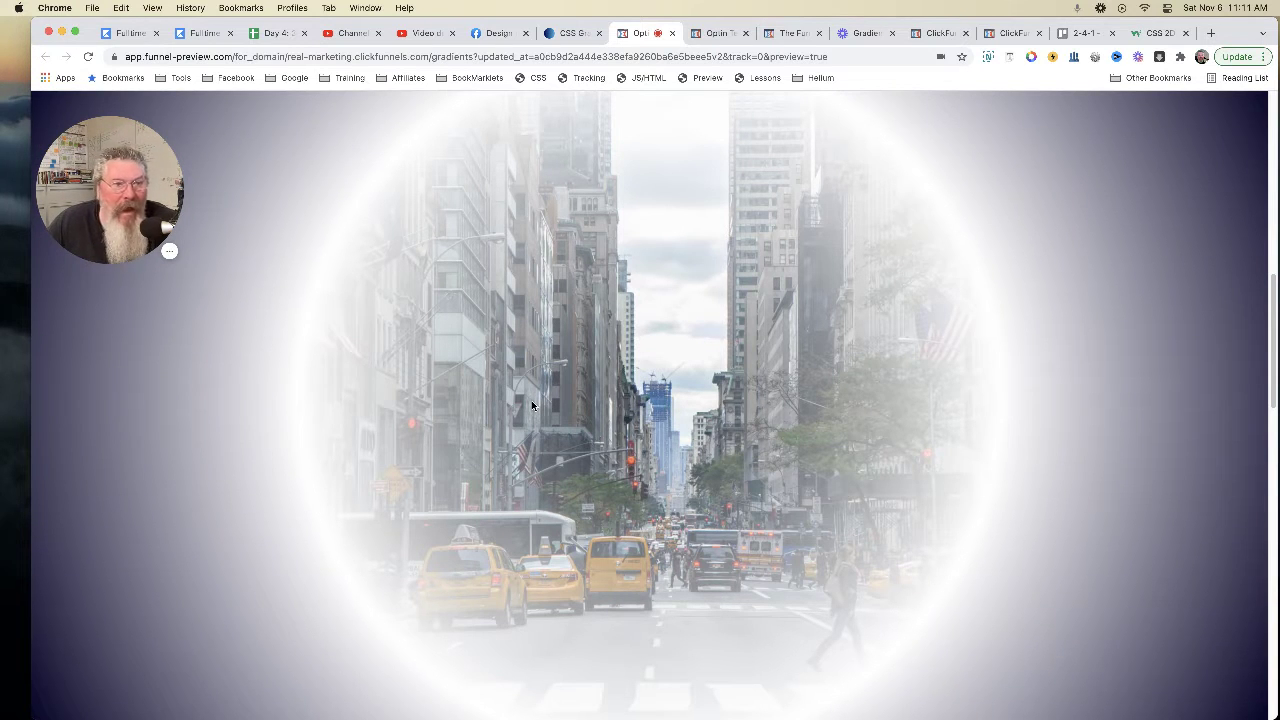
{"action": "scroll", "coordinate": [532, 405], "scroll_direction": "down", "scroll_amount": 6}
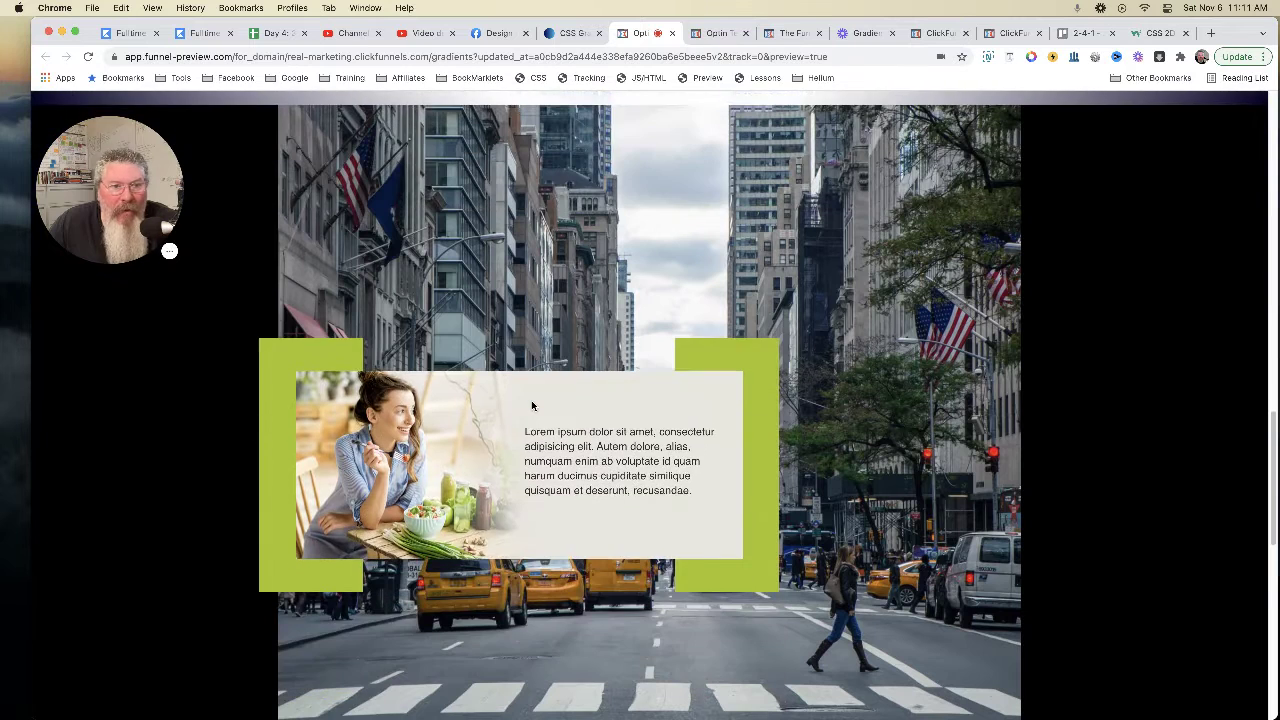
{"action": "scroll", "coordinate": [532, 405], "scroll_direction": "down", "scroll_amount": 1}
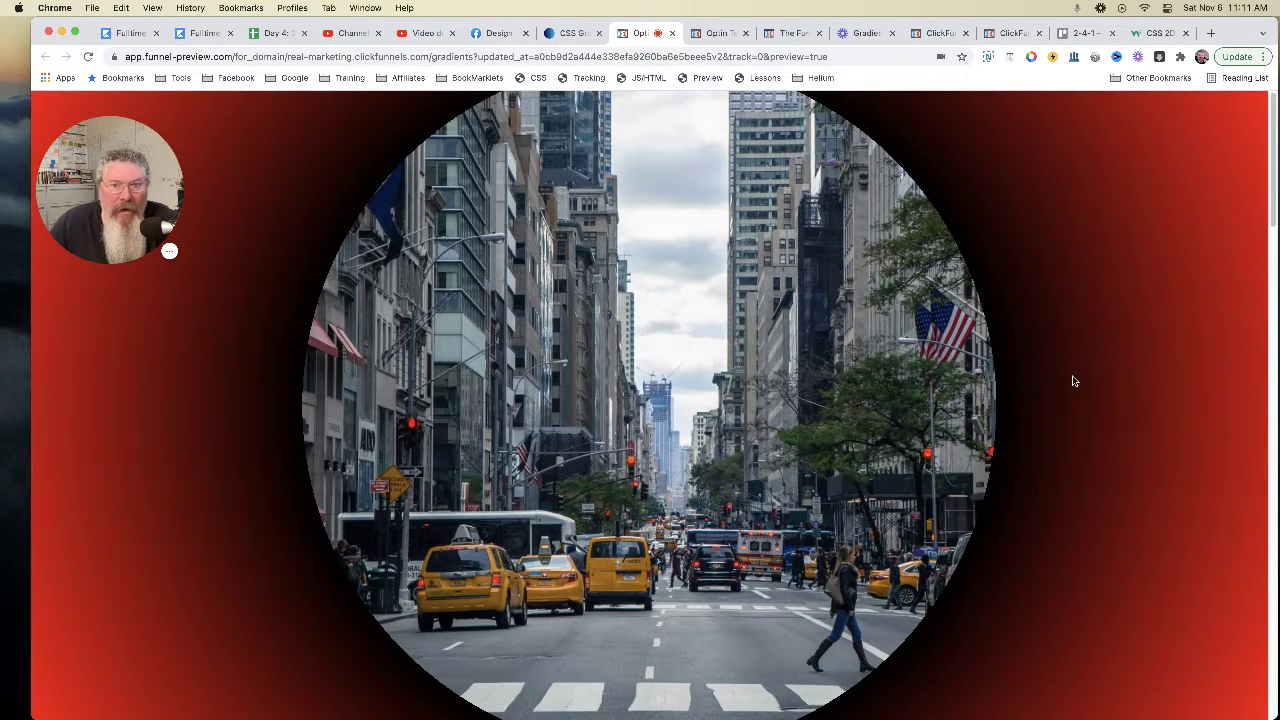
Step: Open the Tango Secrets funnel preview, narrow the browser window, and examine the dancing couple background behind the header section
{"action": "left_click", "coordinate": [713, 35]}
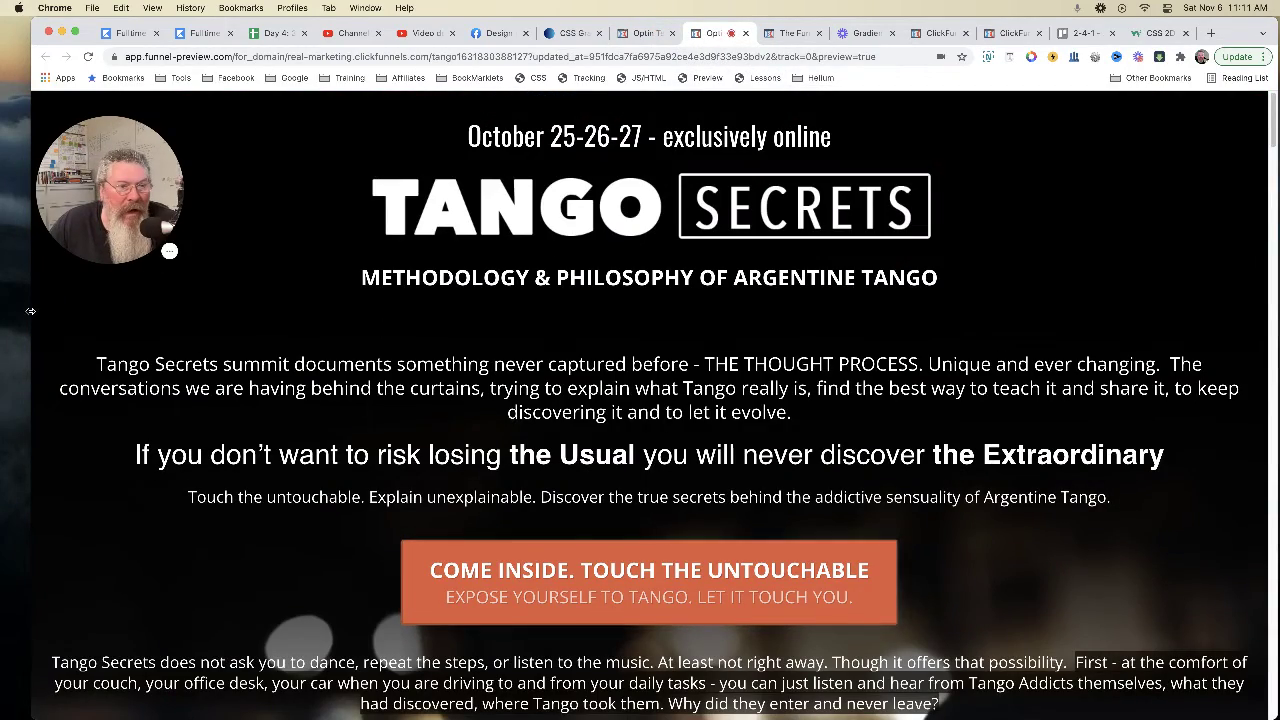
{"action": "left_click_drag", "start_coordinate": [34, 315], "coordinate": [360, 267]}
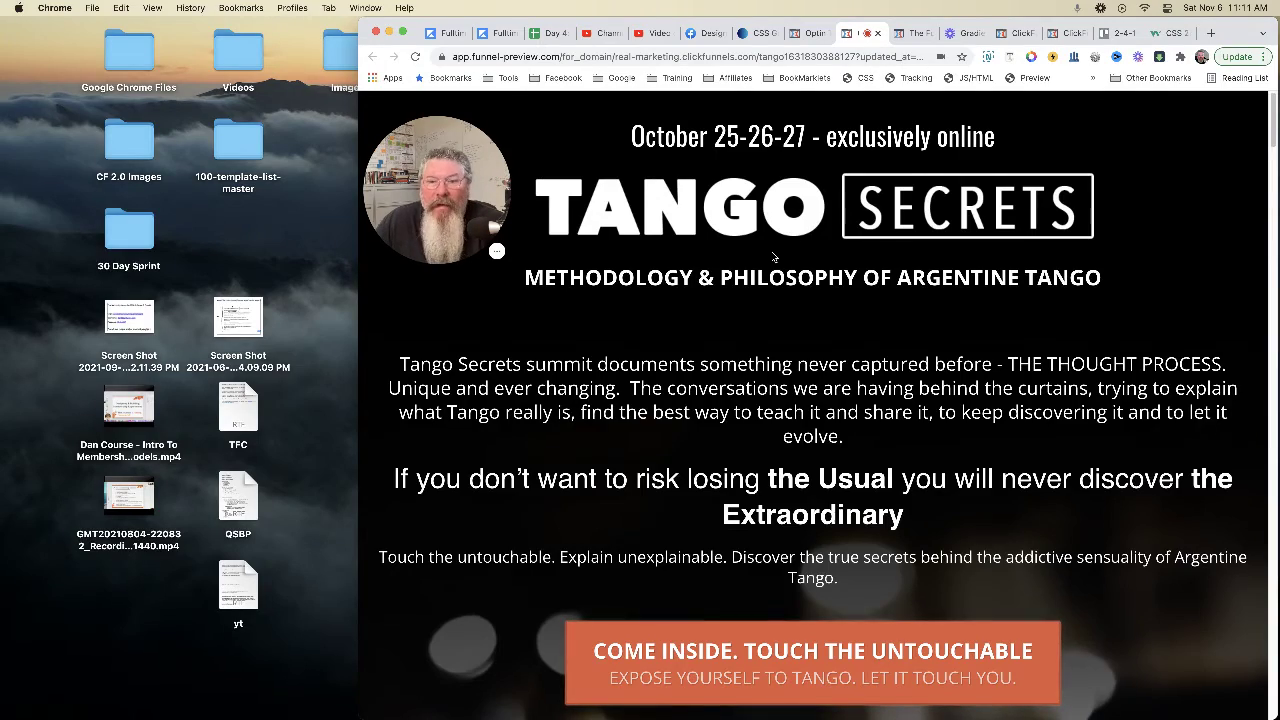
{"action": "scroll", "coordinate": [774, 258], "scroll_direction": "down", "scroll_amount": 4}
{"action": "scroll", "coordinate": [774, 258], "scroll_direction": "down", "scroll_amount": 7}
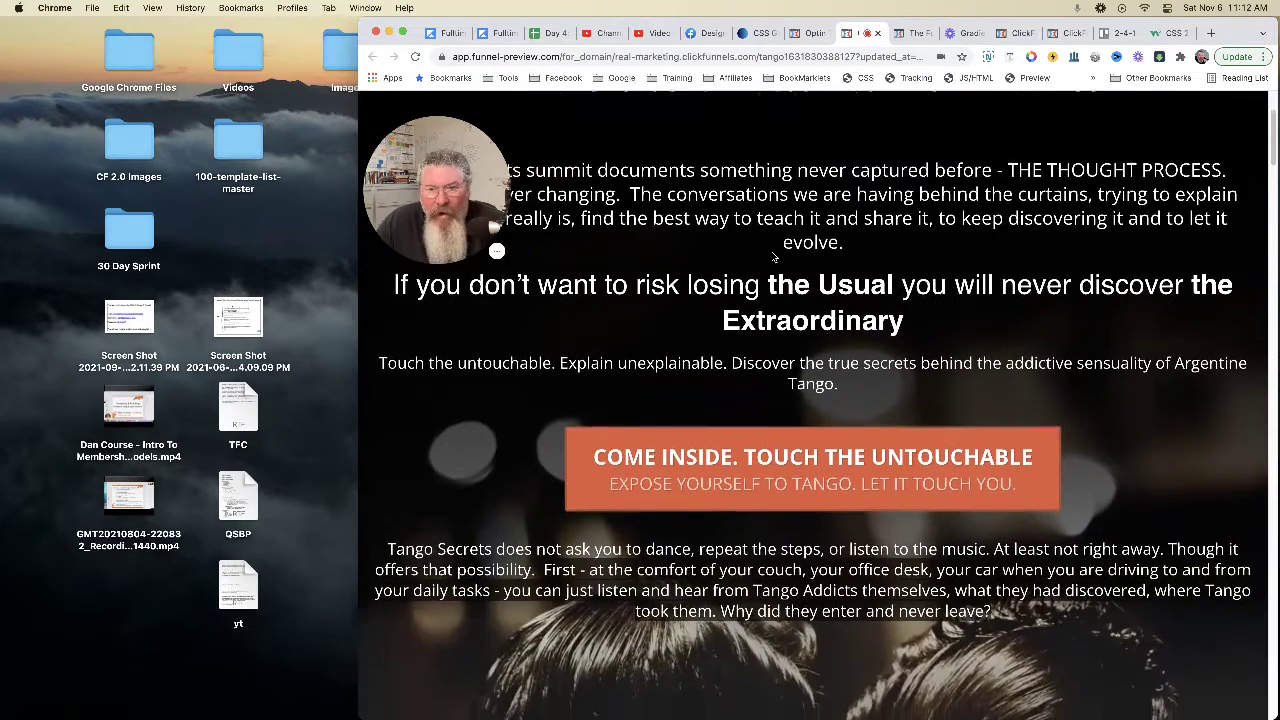
{"action": "scroll", "coordinate": [774, 261], "scroll_direction": "down", "scroll_amount": 3}
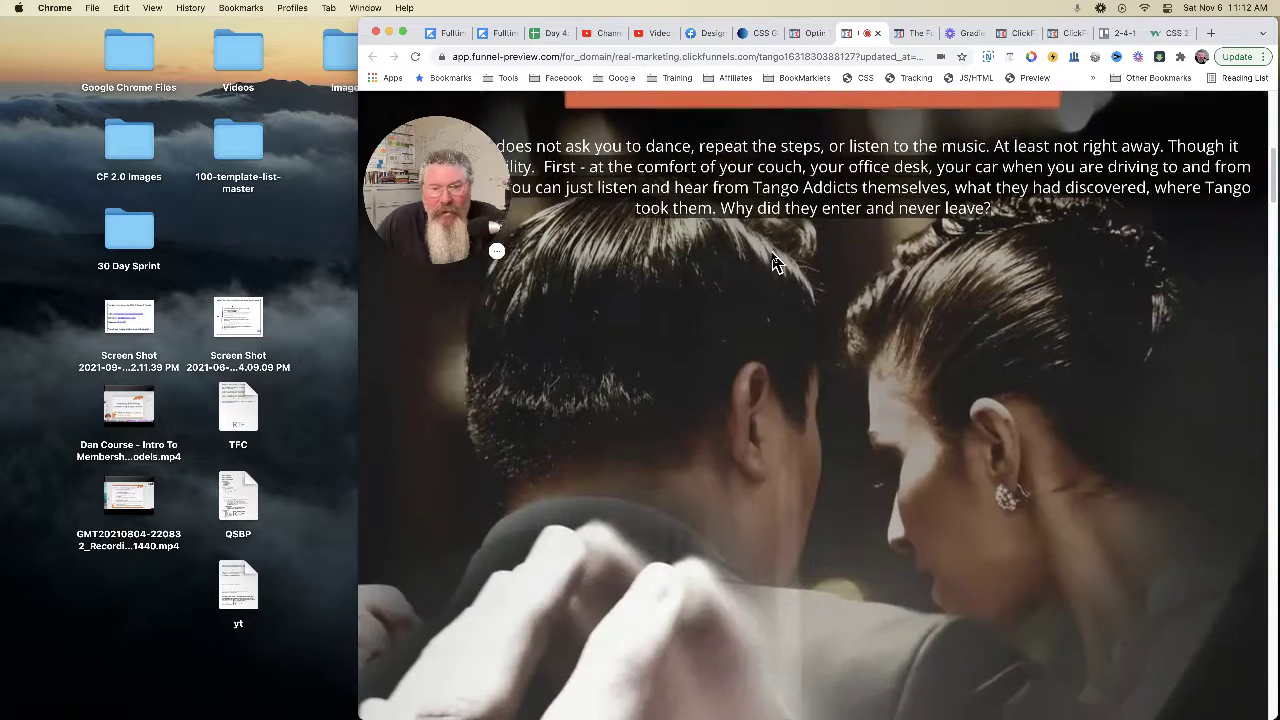
{"action": "scroll", "coordinate": [774, 262], "scroll_direction": "down", "scroll_amount": 1}
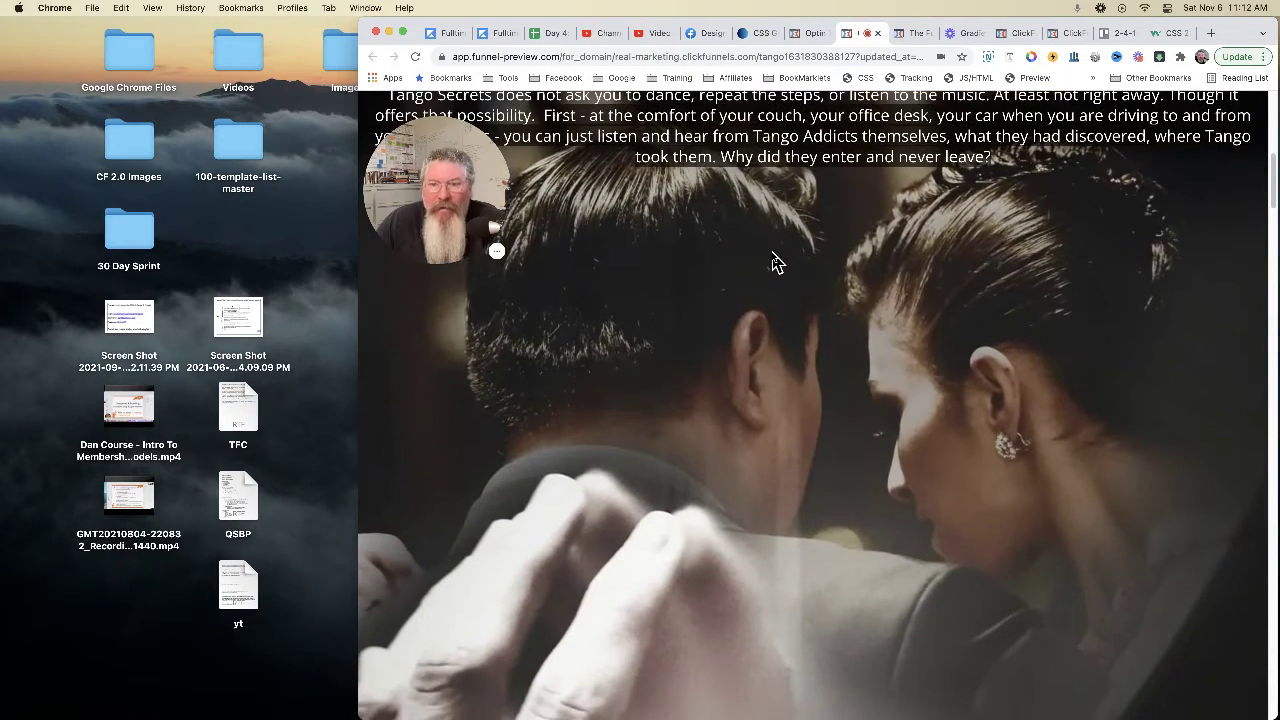
{"action": "scroll", "coordinate": [774, 262], "scroll_direction": "down", "scroll_amount": 2}
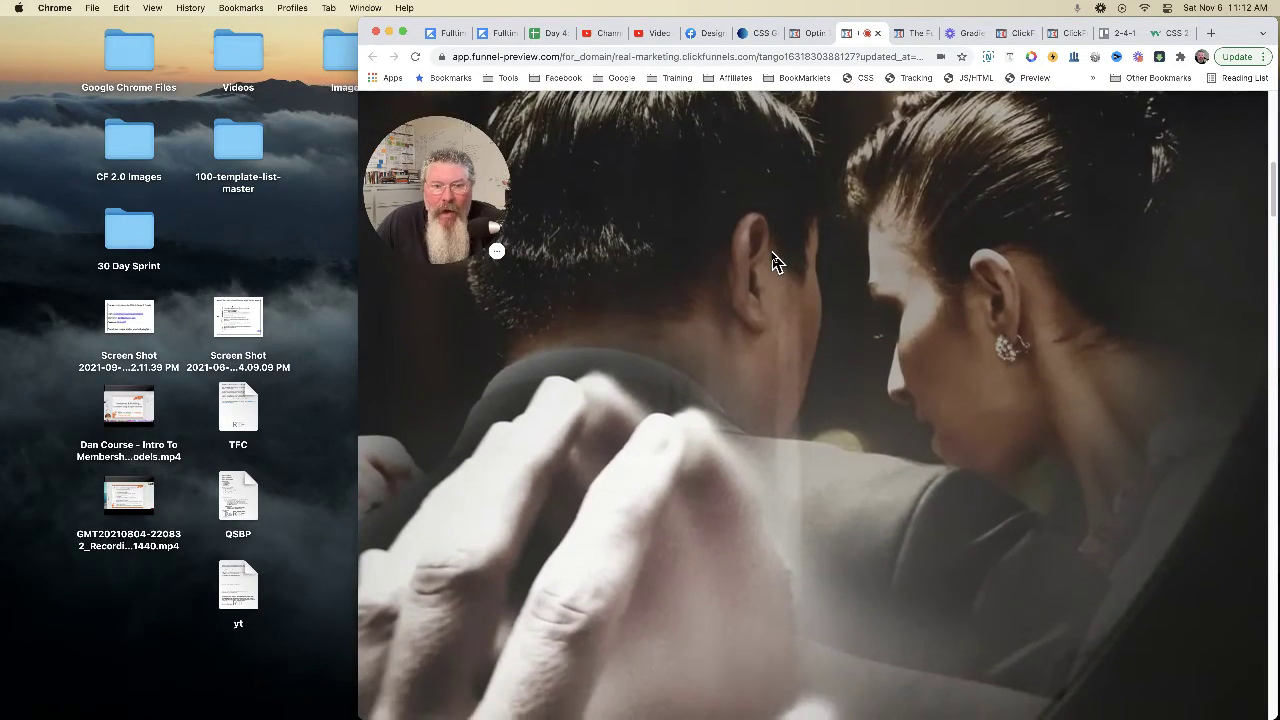
{"action": "scroll", "coordinate": [774, 262], "scroll_direction": "up", "scroll_amount": 7}
{"action": "scroll", "coordinate": [774, 262], "scroll_direction": "up", "scroll_amount": 10}
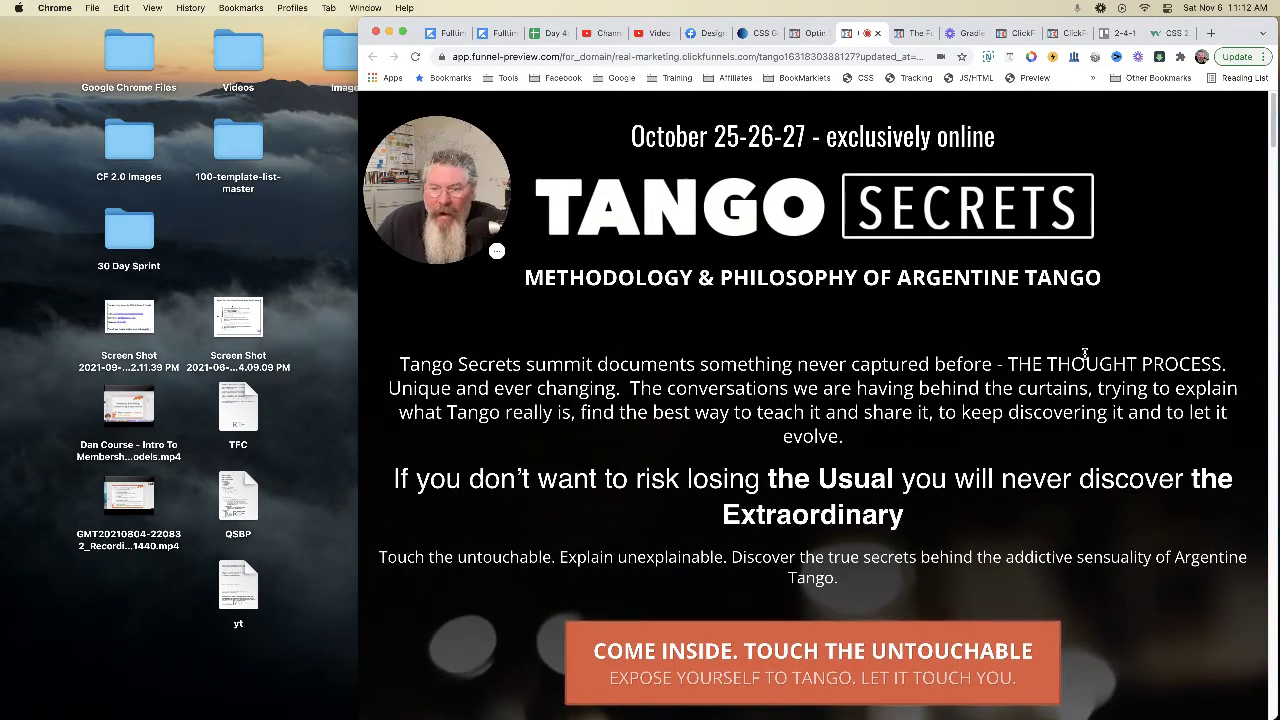
Step: Examine how the header's background image blends into the dark area around the video and registration button
{"action": "scroll", "coordinate": [1050, 345], "scroll_direction": "down", "scroll_amount": 3}
{"action": "scroll", "coordinate": [905, 480], "scroll_direction": "down", "scroll_amount": 4}
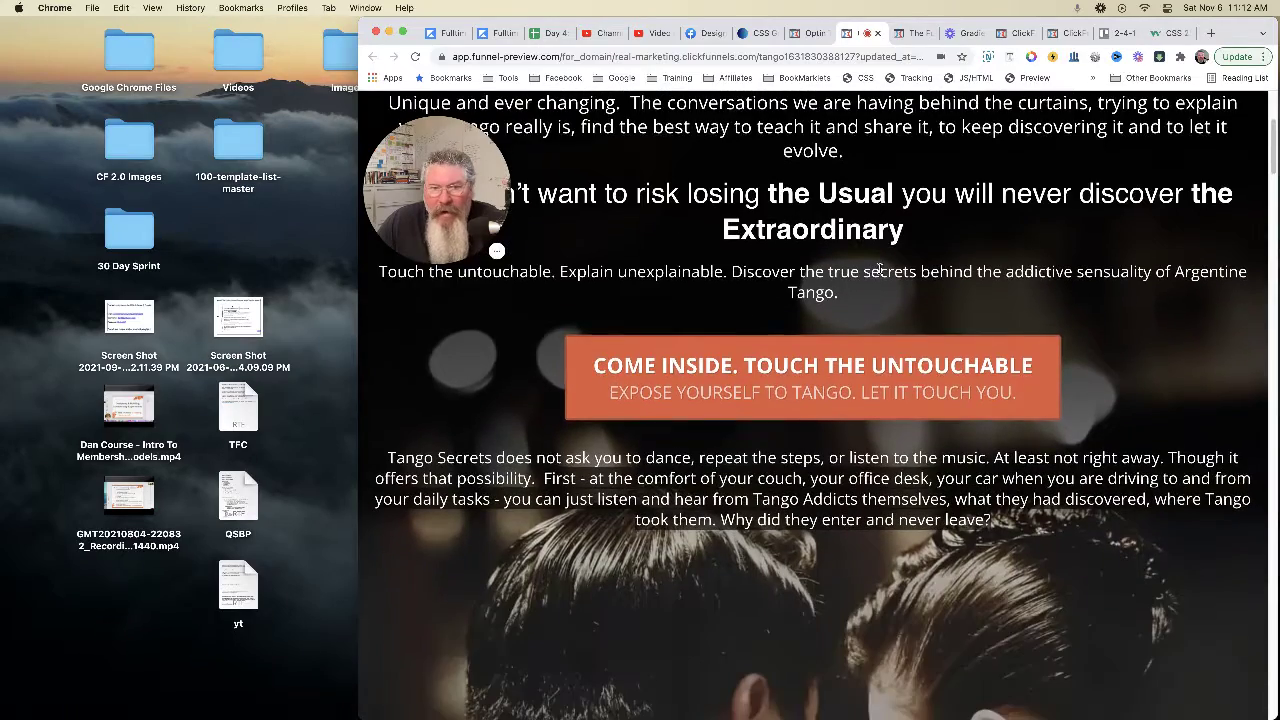
{"action": "scroll", "coordinate": [880, 268], "scroll_direction": "down", "scroll_amount": 2}
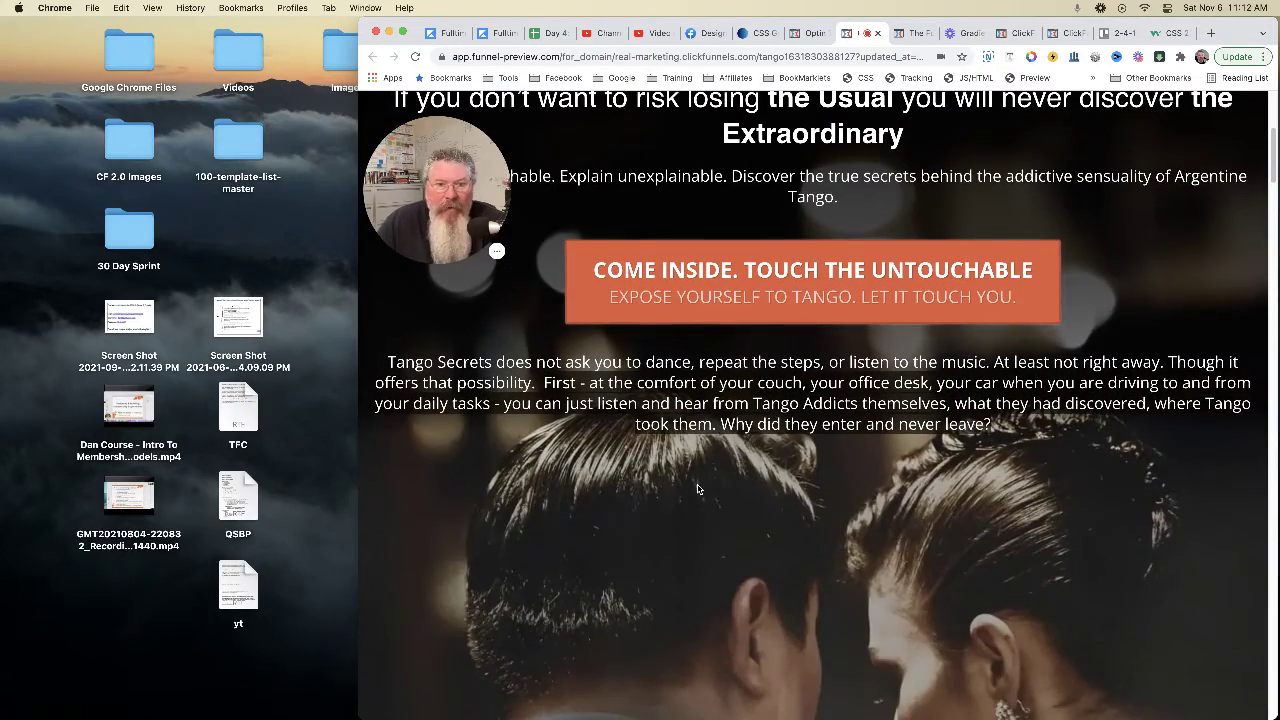
{"action": "scroll", "coordinate": [698, 489], "scroll_direction": "down", "scroll_amount": 6}
{"action": "scroll", "coordinate": [698, 489], "scroll_direction": "down", "scroll_amount": 5}
{"action": "scroll", "coordinate": [698, 489], "scroll_direction": "down", "scroll_amount": 7}
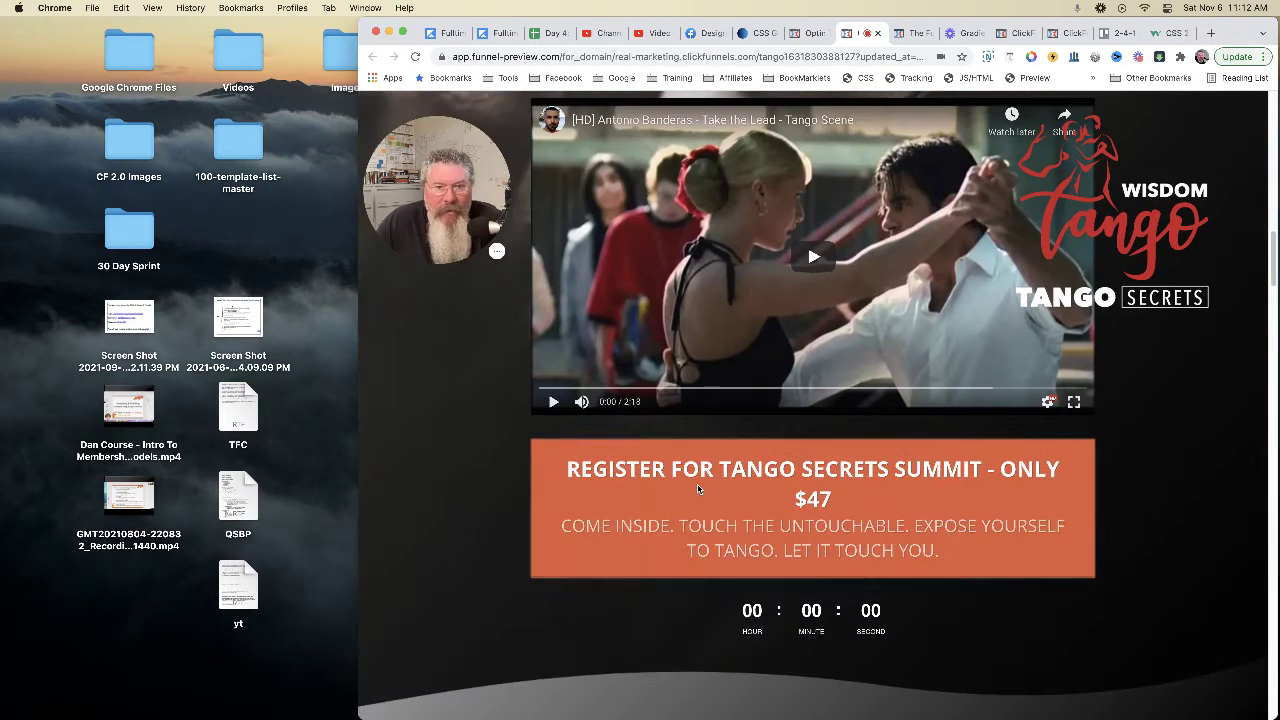
{"action": "scroll", "coordinate": [697, 491], "scroll_direction": "down", "scroll_amount": 2}
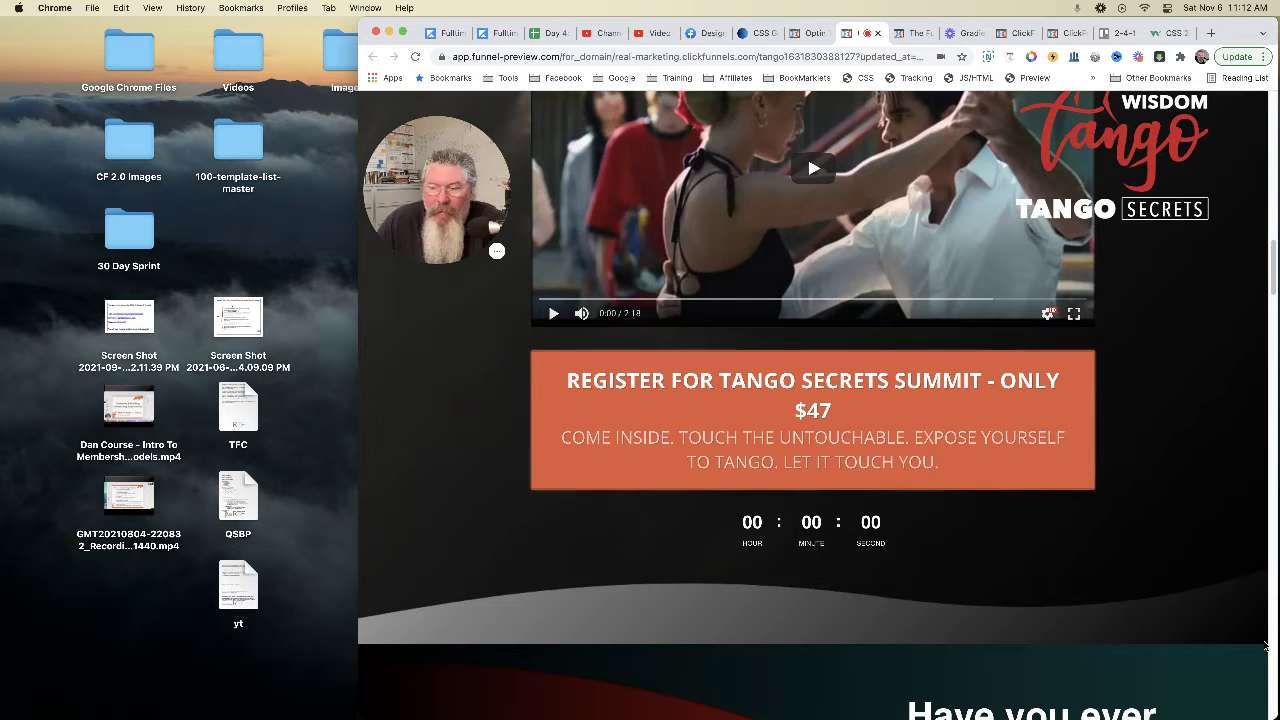
{"action": "scroll", "coordinate": [1218, 614], "scroll_direction": "up", "scroll_amount": 5}
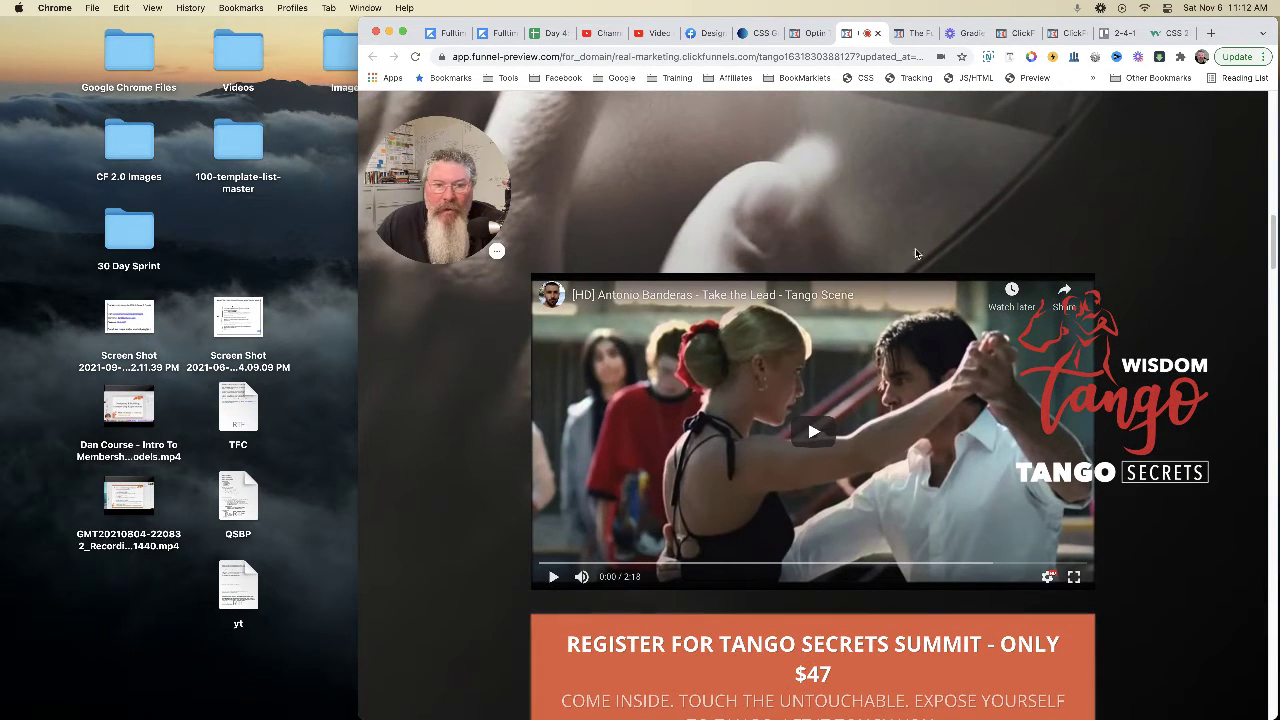
{"action": "scroll", "coordinate": [735, 151], "scroll_direction": "up", "scroll_amount": 2}
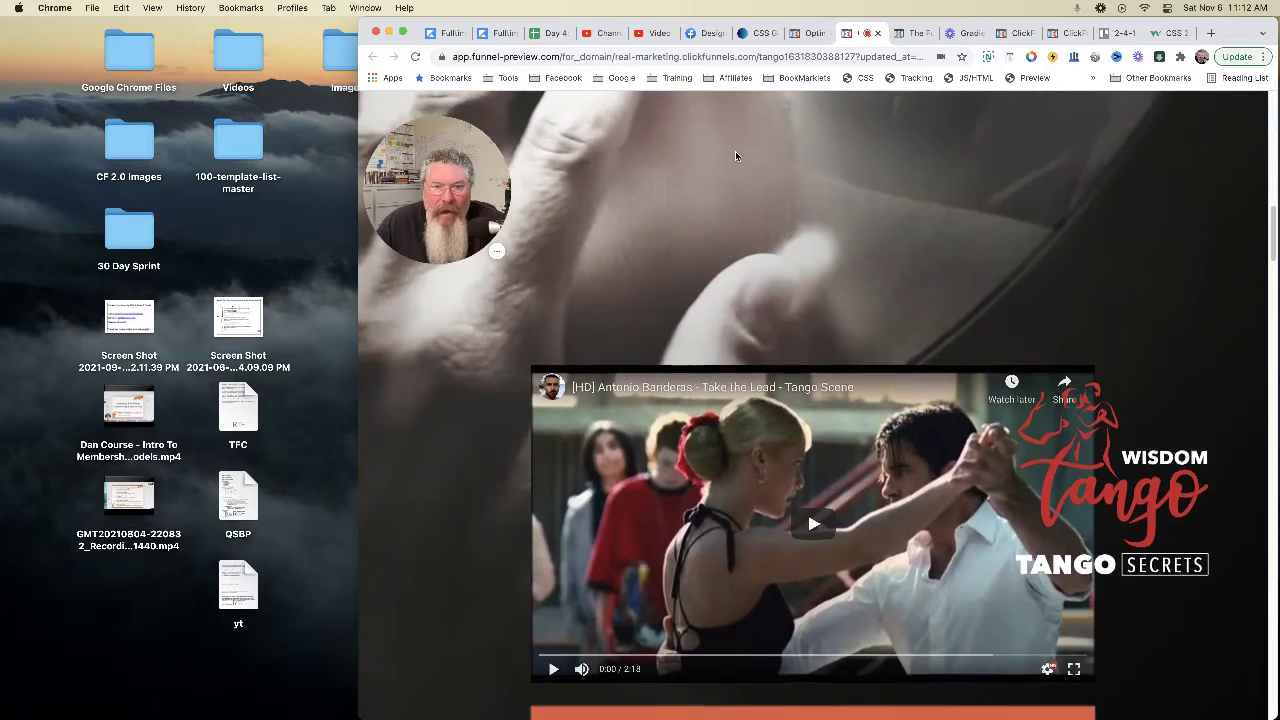
Step: Examine the gradient overlays in the "Have you ever asked yourself?" section and around the Tango Professionals portraits
{"action": "scroll", "coordinate": [728, 210], "scroll_direction": "down", "scroll_amount": 15}
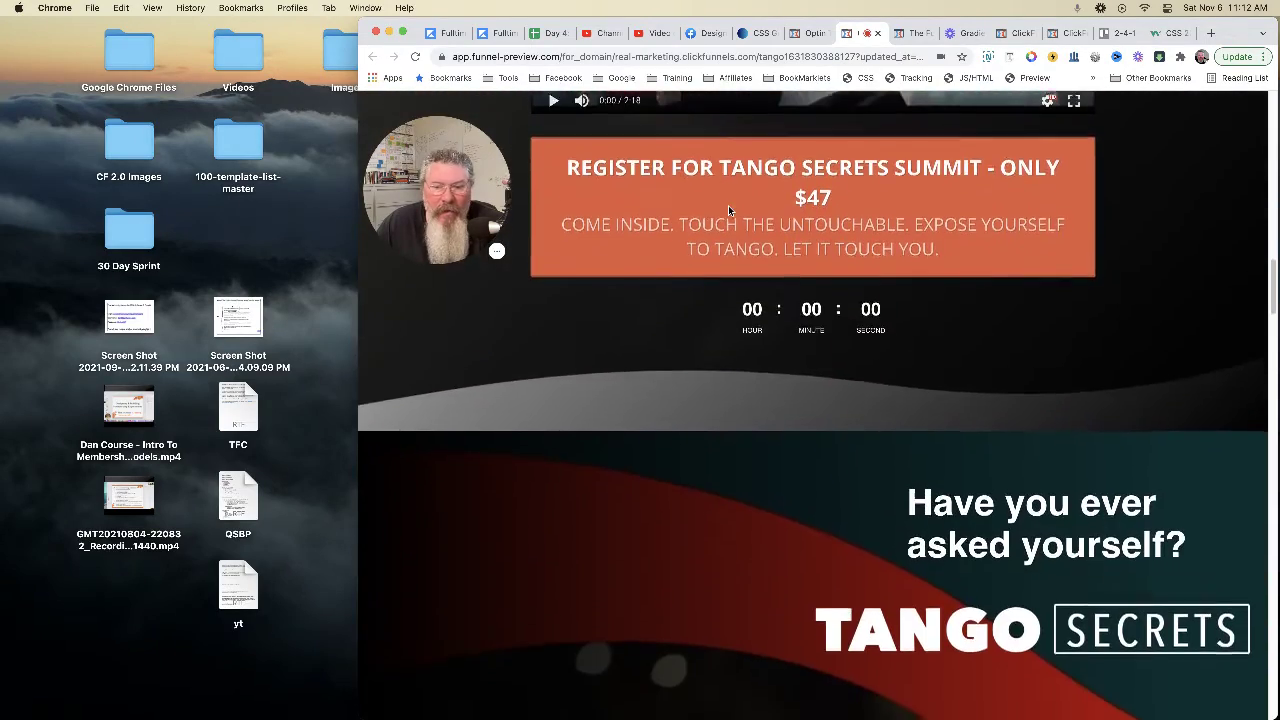
{"action": "scroll", "coordinate": [730, 210], "scroll_direction": "up", "scroll_amount": 4}
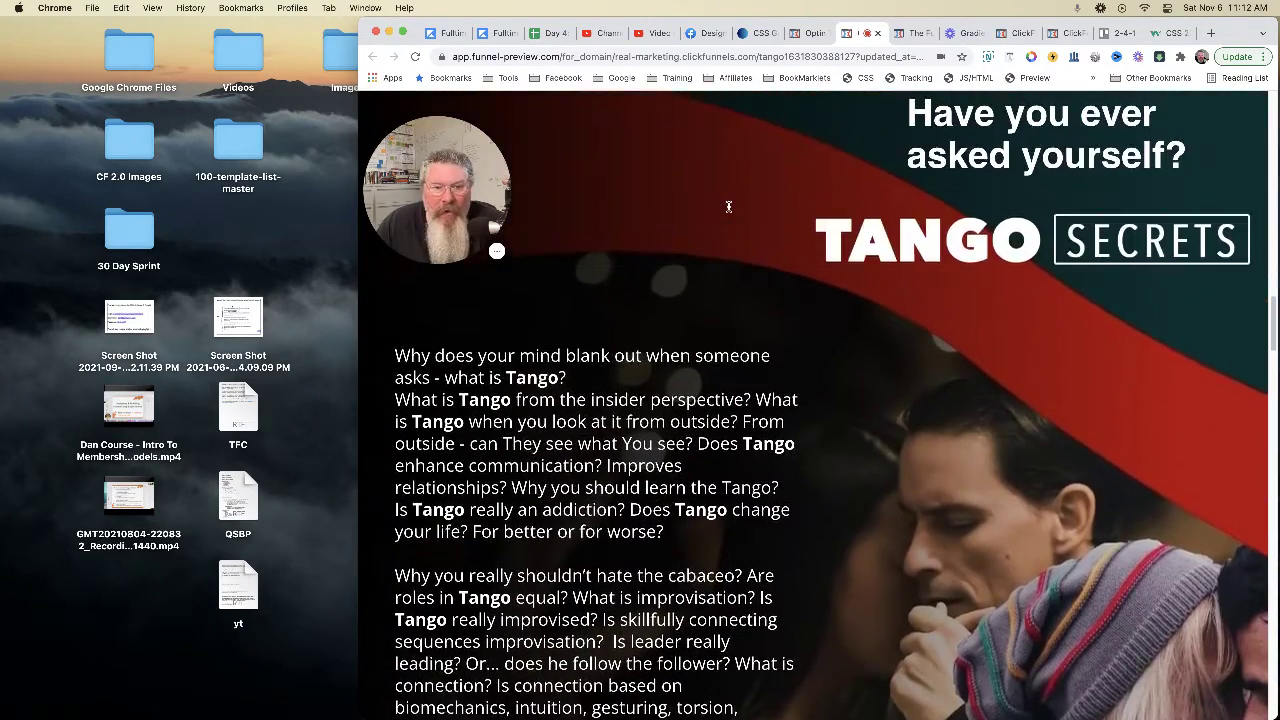
{"action": "scroll", "coordinate": [405, 388], "scroll_direction": "down", "scroll_amount": 2}
{"action": "mouse_move", "coordinate": [383, 226]}
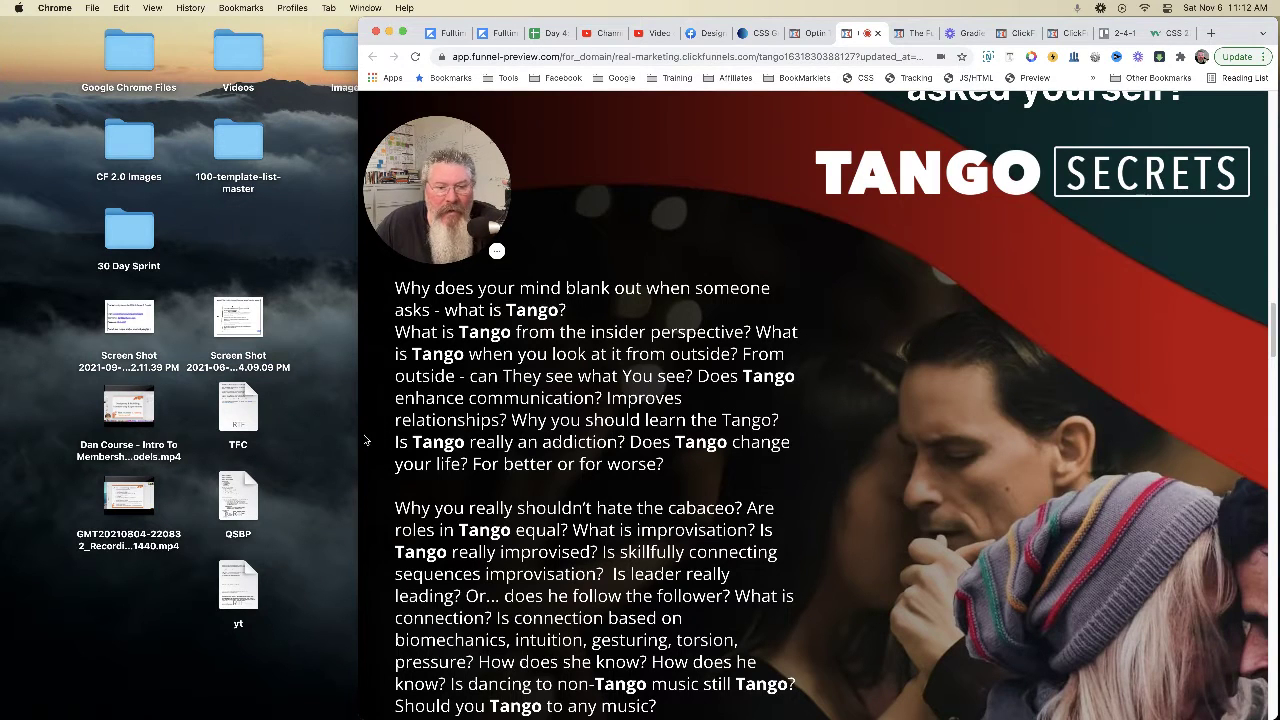
{"action": "scroll", "coordinate": [886, 396], "scroll_direction": "down", "scroll_amount": 3}
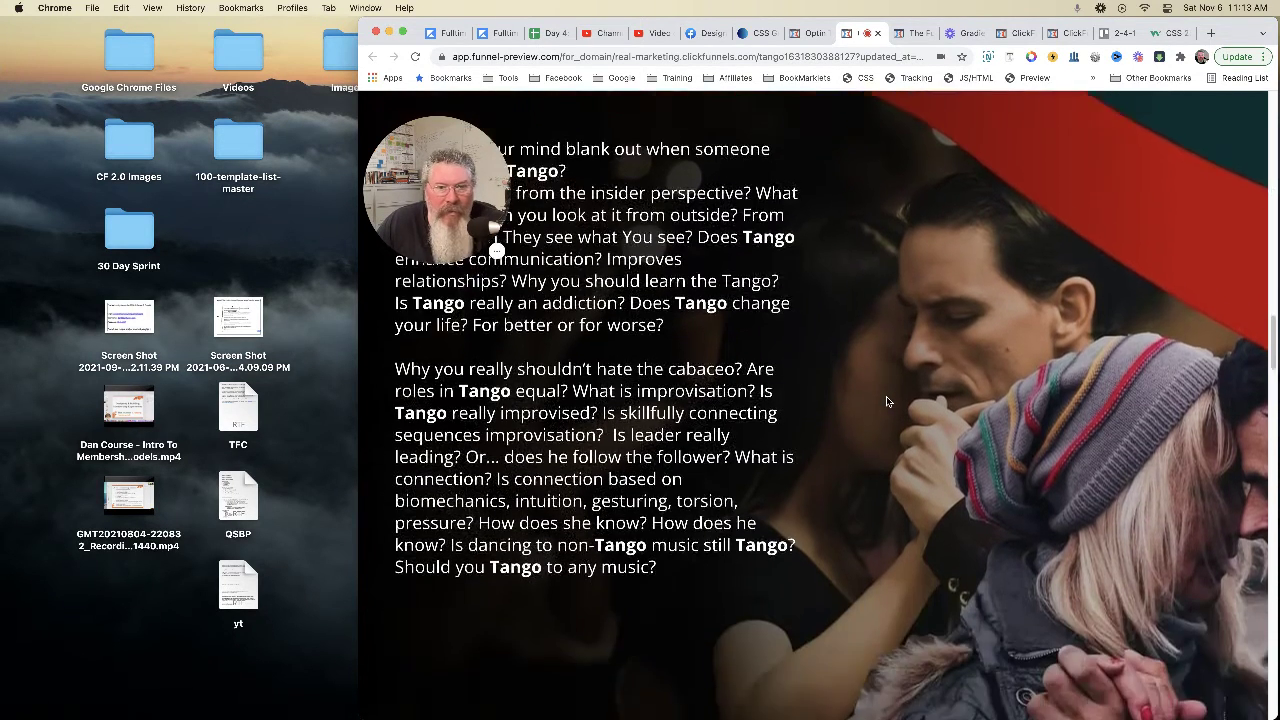
{"action": "scroll", "coordinate": [886, 396], "scroll_direction": "down", "scroll_amount": 10}
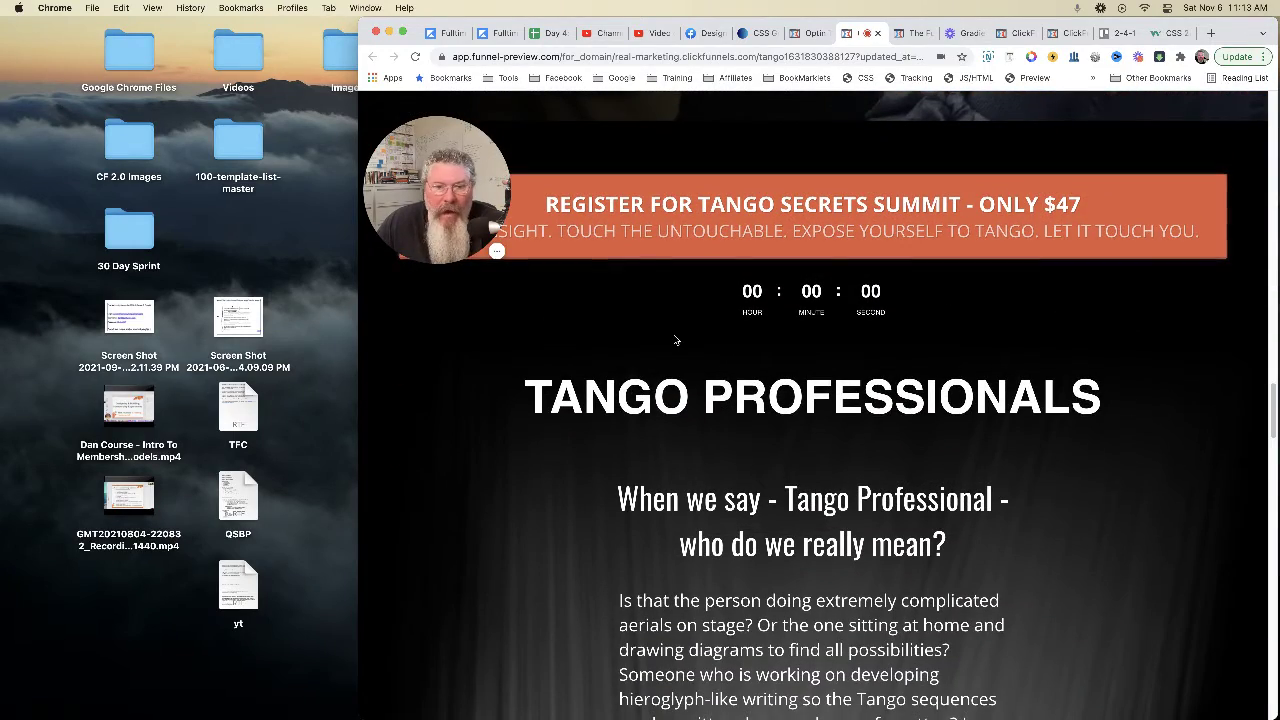
{"action": "scroll", "coordinate": [672, 300], "scroll_direction": "down", "scroll_amount": 5}
{"action": "scroll", "coordinate": [657, 463], "scroll_direction": "down", "scroll_amount": 10}
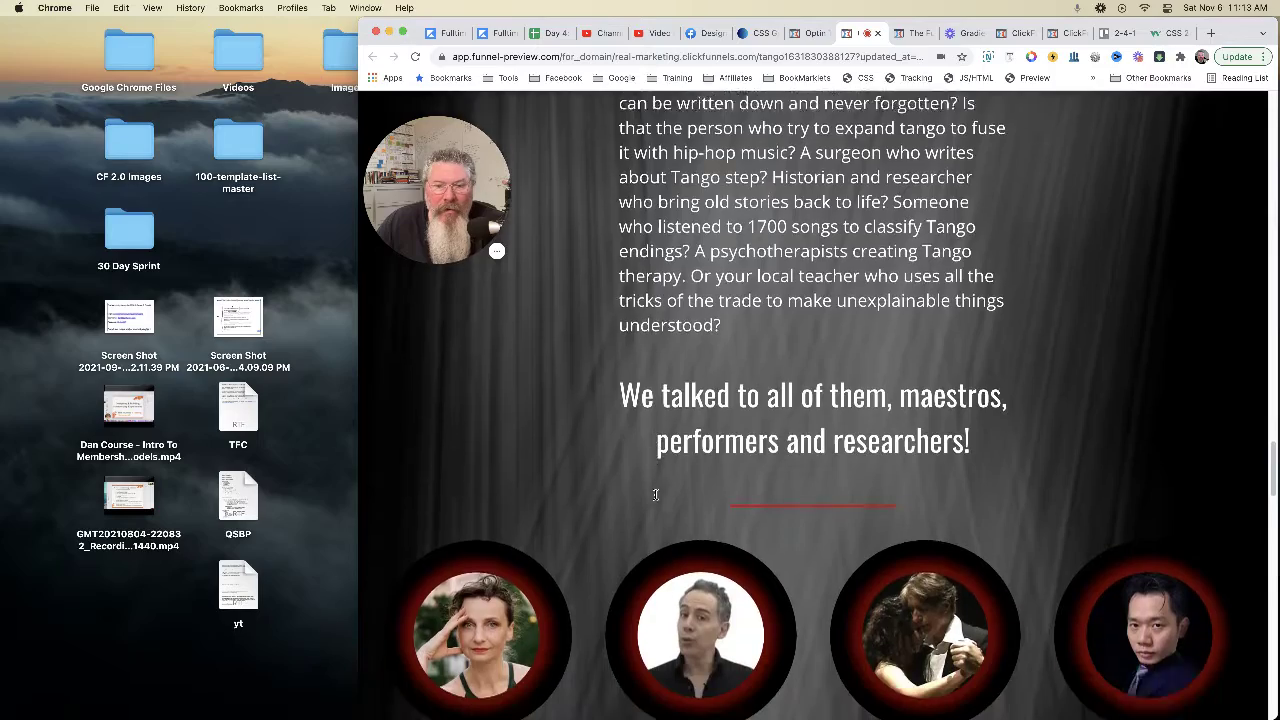
{"action": "scroll", "coordinate": [656, 497], "scroll_direction": "down", "scroll_amount": 8}
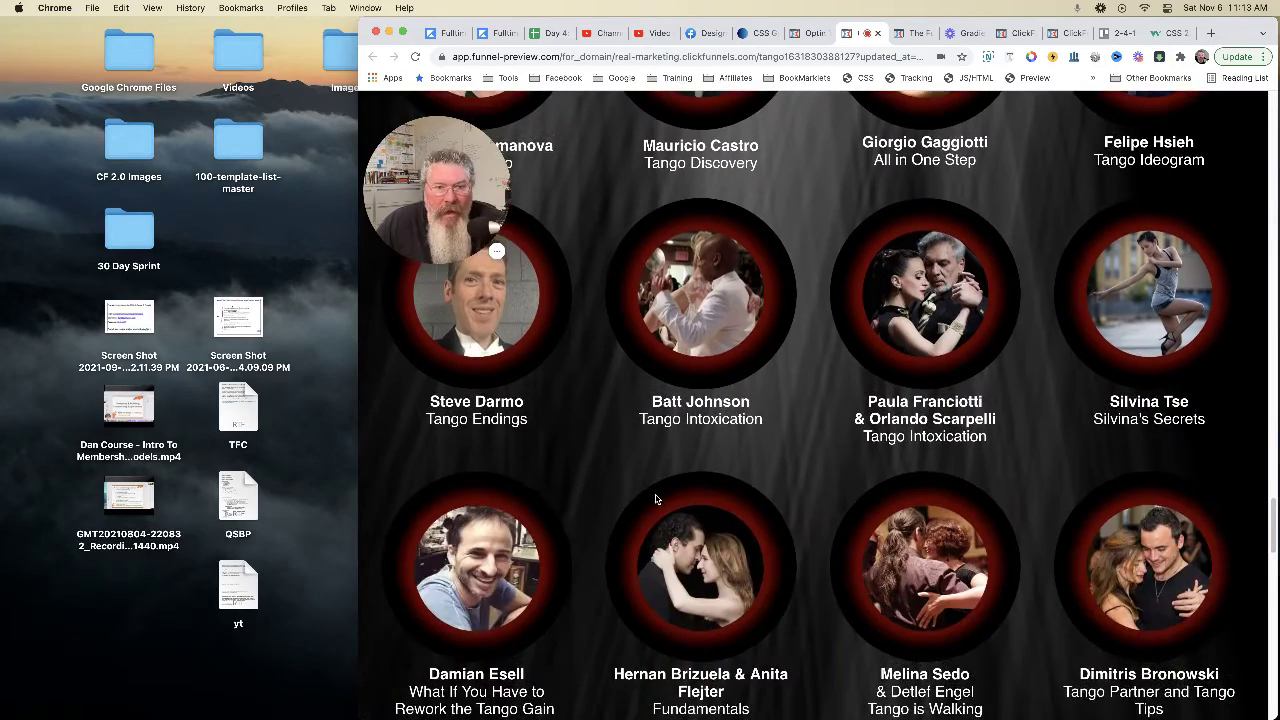
Step: Examine the remaining presenter portraits and how the "Why Tango Secrets" photo fades into the black background
{"action": "scroll", "coordinate": [656, 498], "scroll_direction": "down", "scroll_amount": 10}
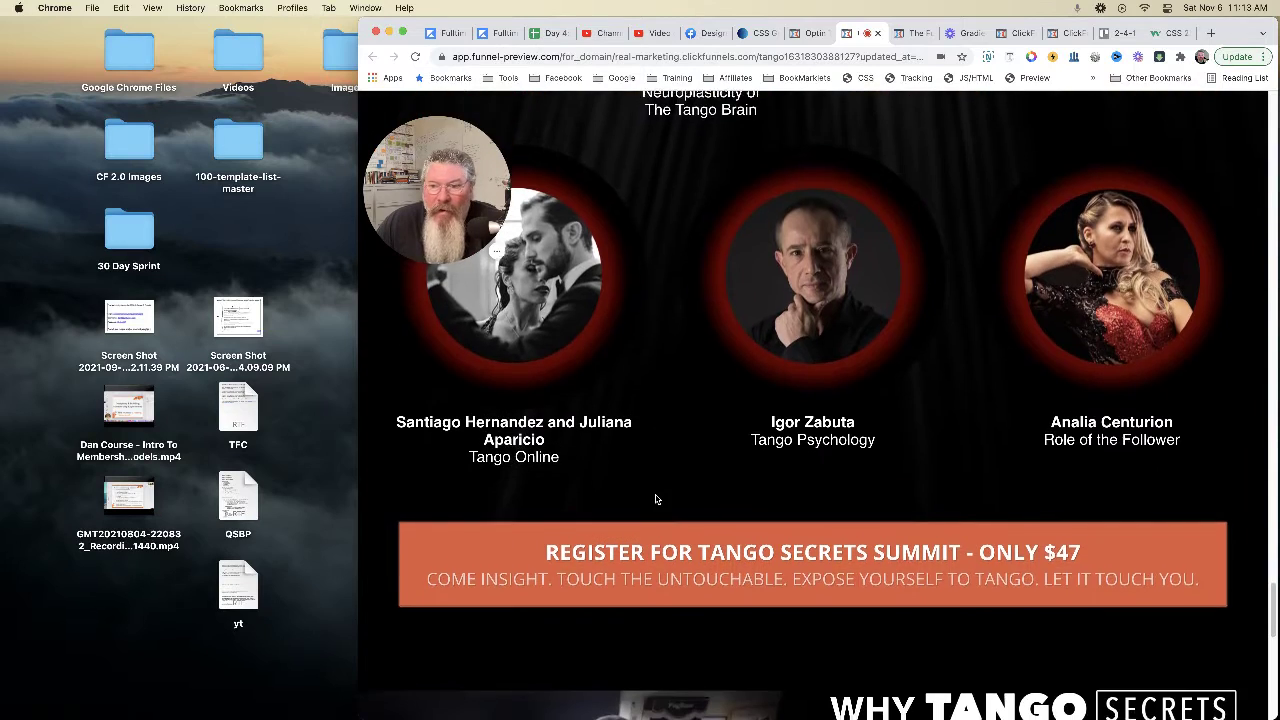
{"action": "scroll", "coordinate": [656, 498], "scroll_direction": "down", "scroll_amount": 7}
{"action": "scroll", "coordinate": [656, 498], "scroll_direction": "down", "scroll_amount": 2}
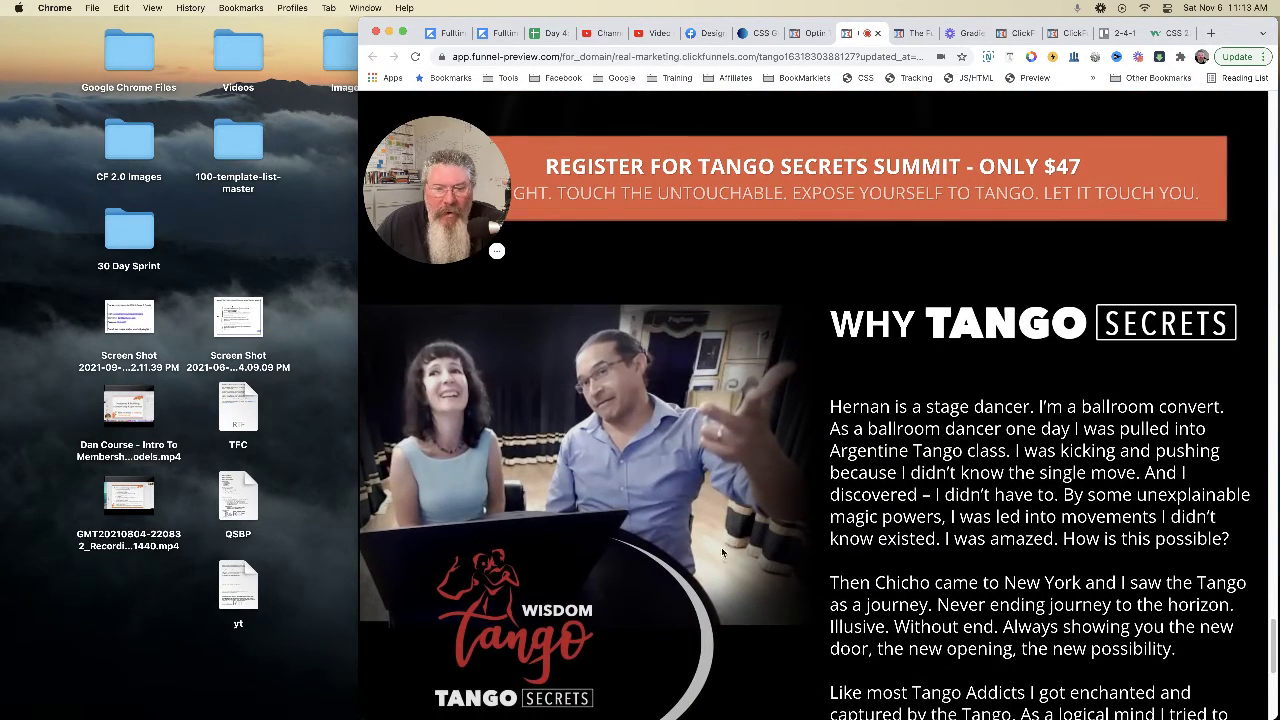
{"action": "scroll", "coordinate": [722, 539], "scroll_direction": "down", "scroll_amount": 1}
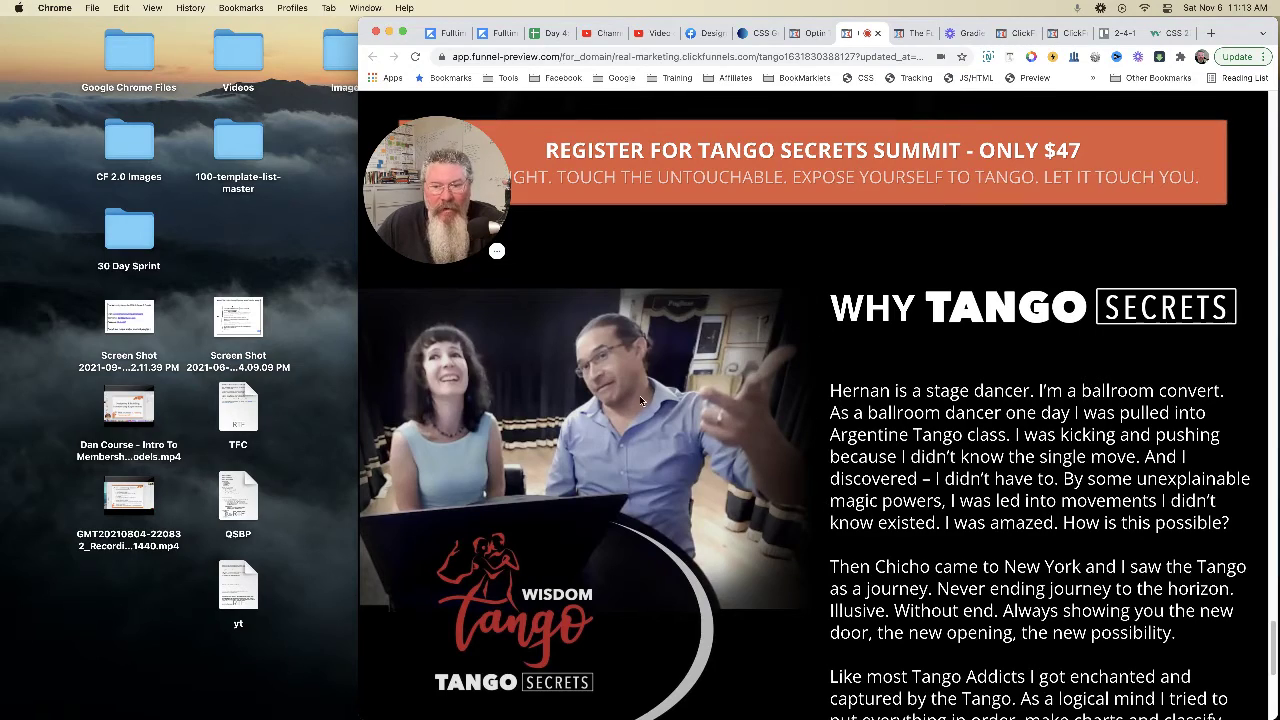
{"action": "scroll", "coordinate": [827, 412], "scroll_direction": "down", "scroll_amount": 5}
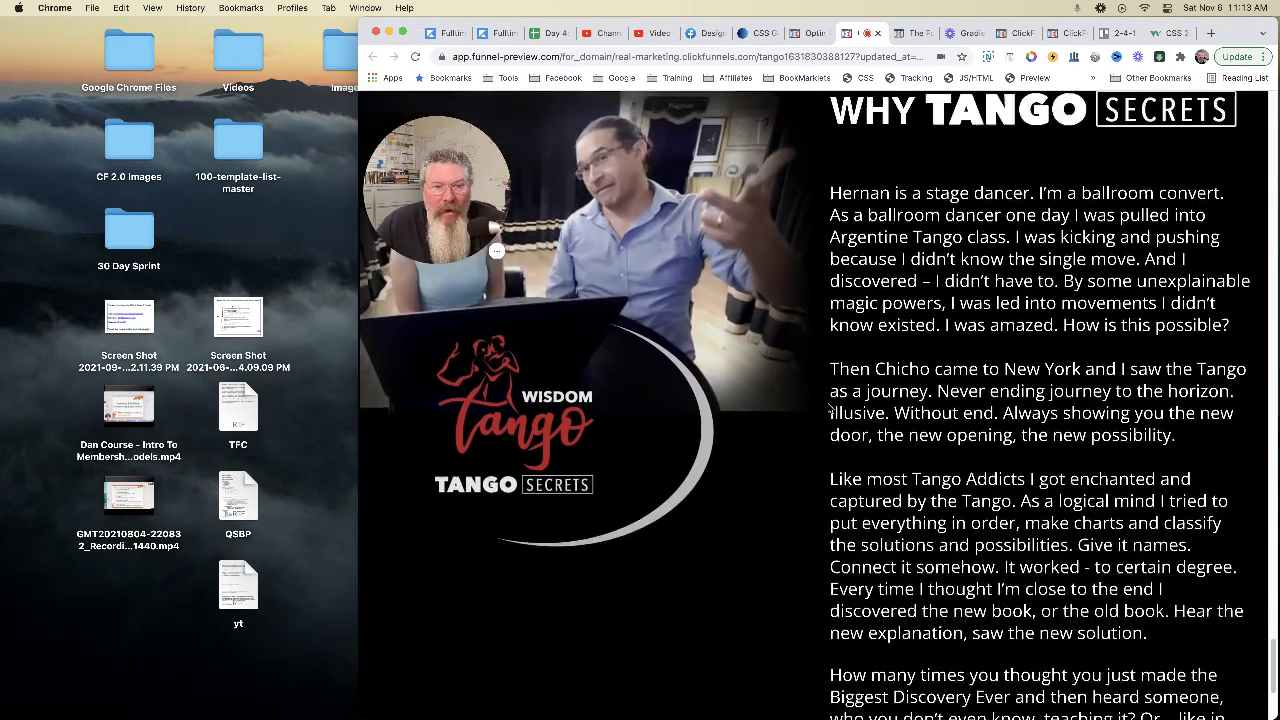
{"action": "scroll", "coordinate": [827, 412], "scroll_direction": "up", "scroll_amount": 7}
{"action": "scroll", "coordinate": [829, 408], "scroll_direction": "up", "scroll_amount": 15}
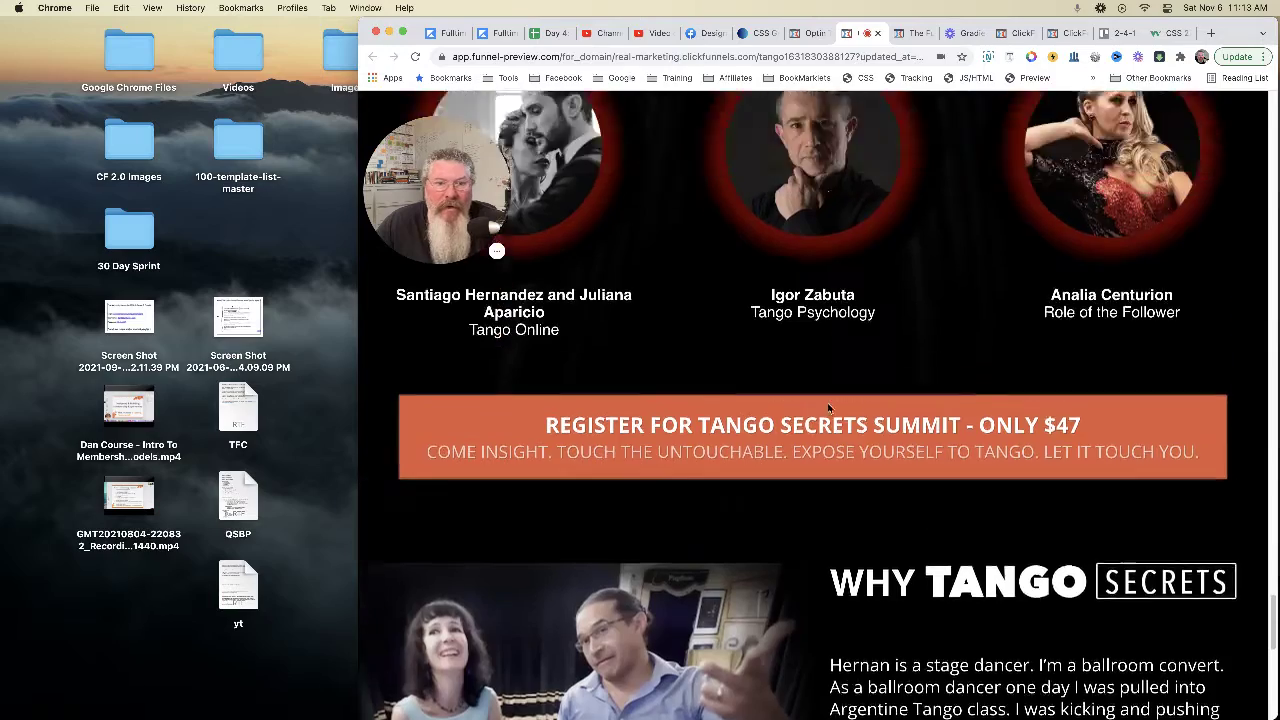
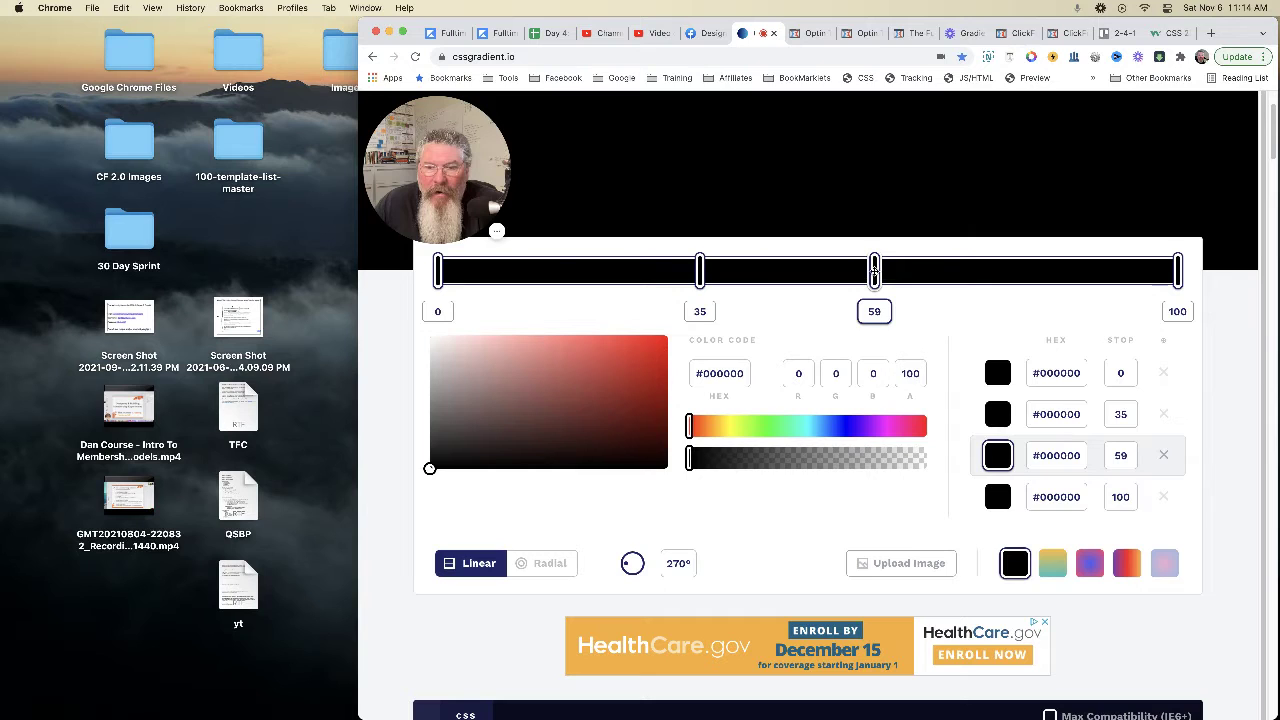
Step: Move the third gradient stop to 60, add a black stop at 47, and make the new stop fully transparent
{"action": "mouse_move", "coordinate": [874, 270]}
{"action": "left_mouse_down"}
{"action": "mouse_move", "coordinate": [896, 270]}
{"action": "mouse_move", "coordinate": [880, 270]}
{"action": "left_mouse_up"}
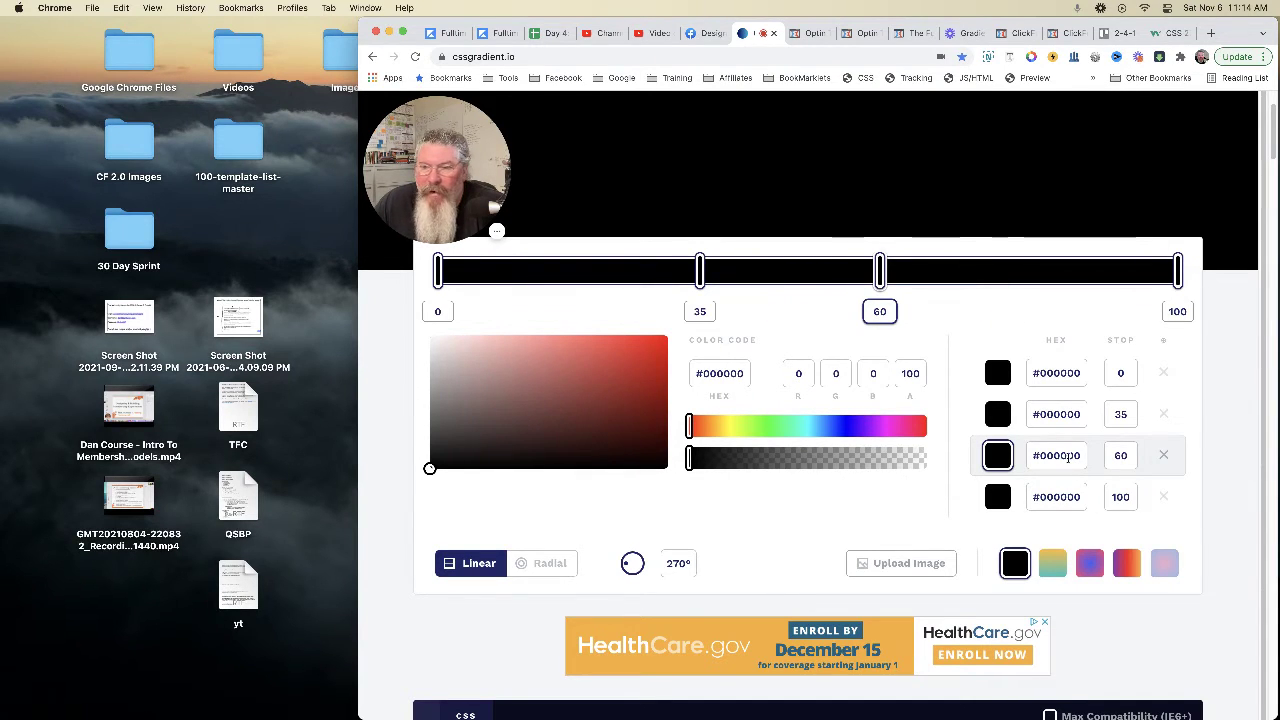
{"action": "left_click", "coordinate": [787, 276]}
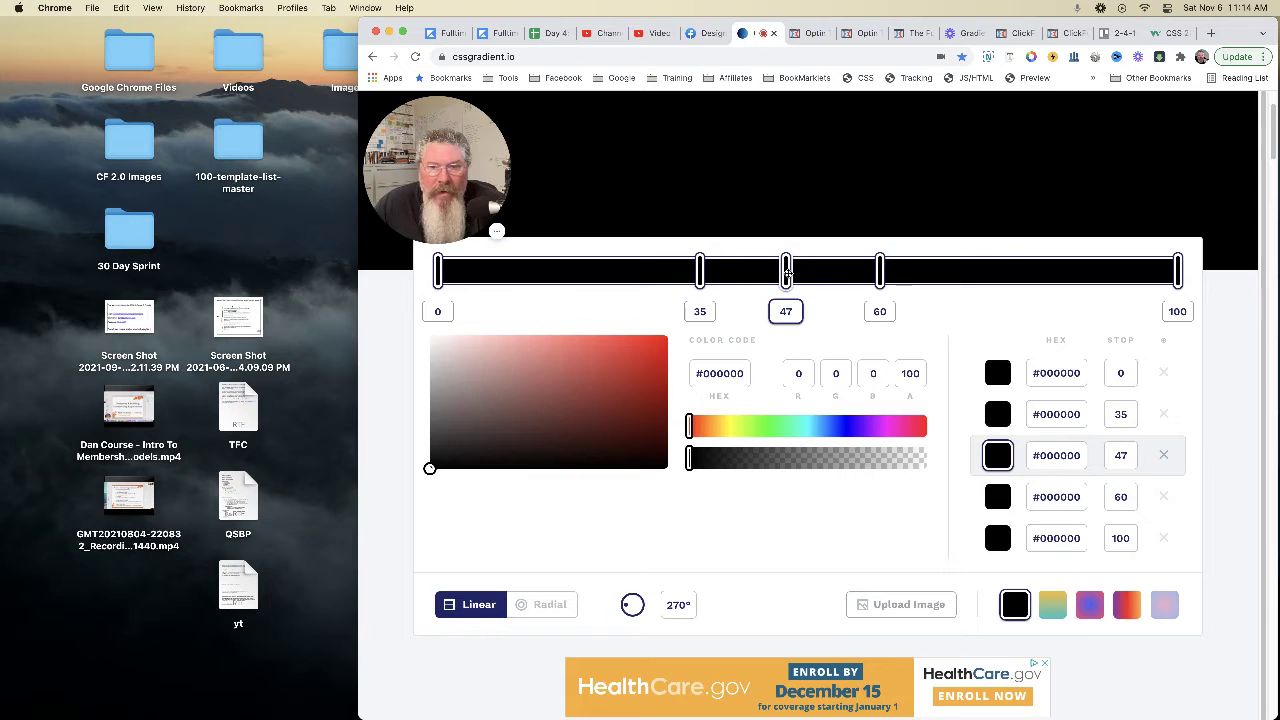
{"action": "left_click", "coordinate": [995, 503]}
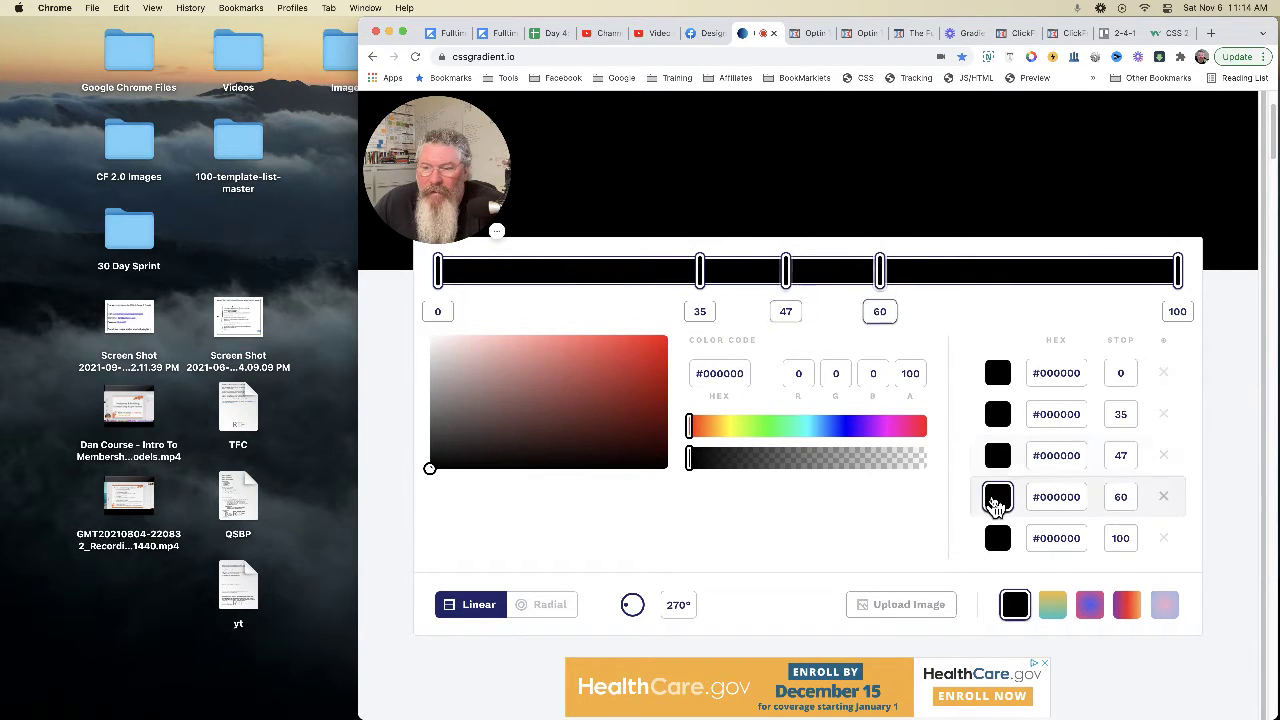
{"action": "mouse_move", "coordinate": [692, 458]}
{"action": "left_mouse_down"}
{"action": "mouse_move", "coordinate": [929, 463]}
{"action": "mouse_move", "coordinate": [690, 460]}
{"action": "left_mouse_up"}
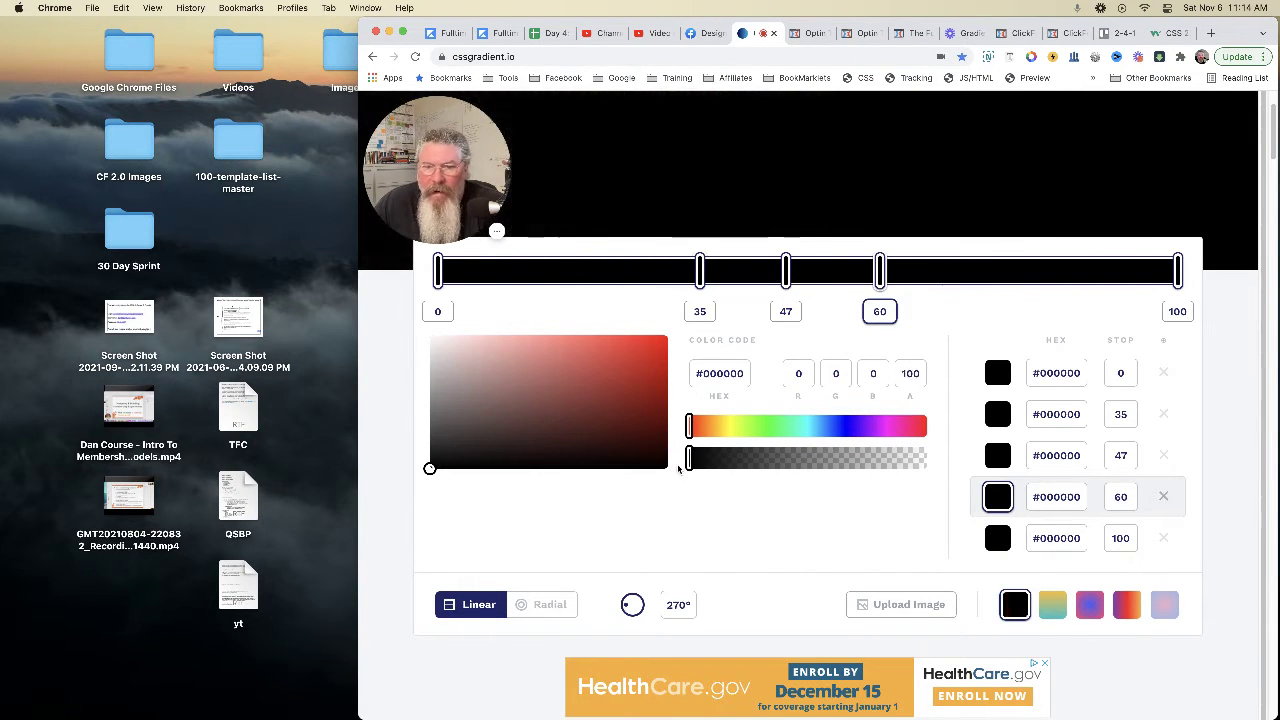
{"action": "left_click", "coordinate": [997, 455]}
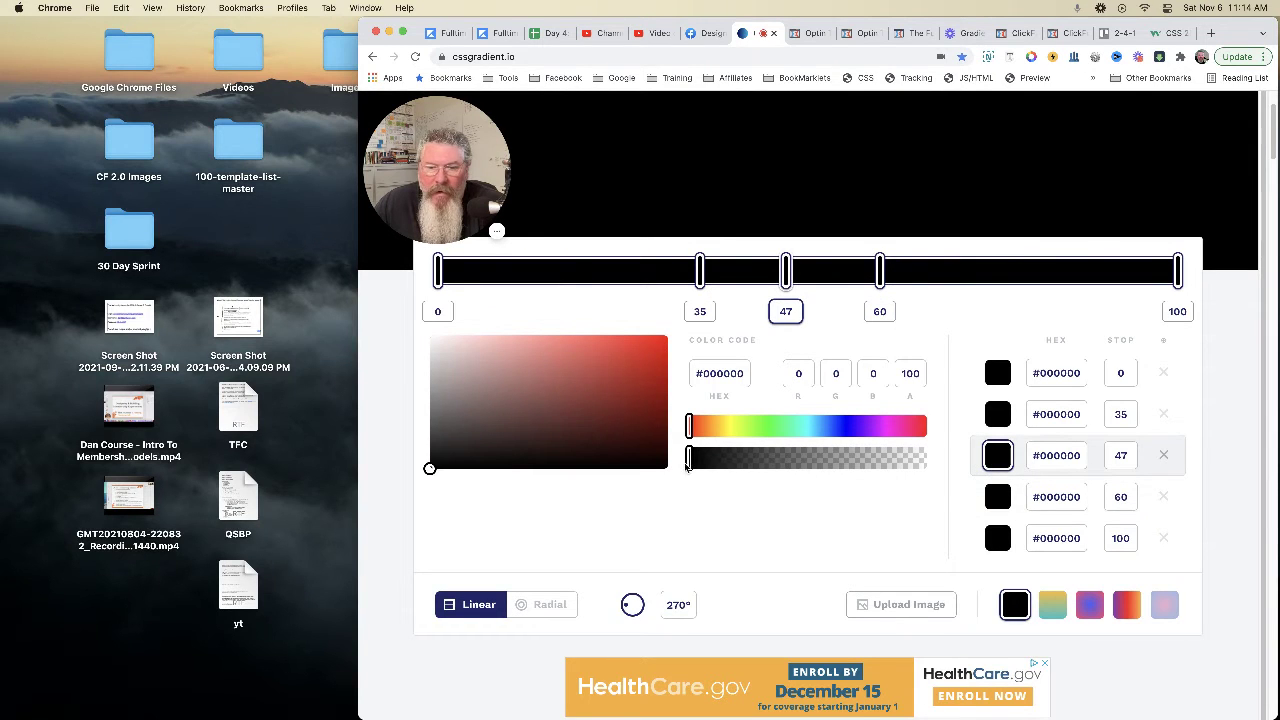
{"action": "left_click_drag", "start_coordinate": [690, 460], "coordinate": [934, 472]}
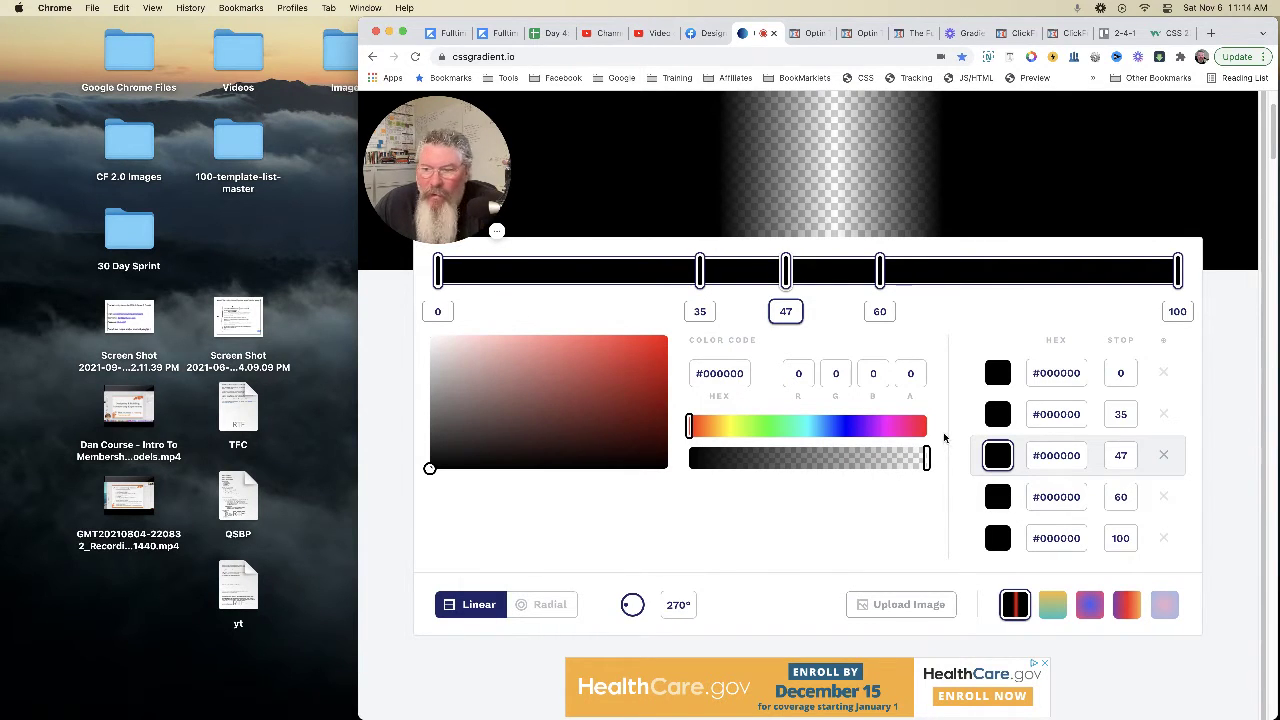
Step: Set the alpha of the stops at 35 and 60 to 0
{"action": "left_click", "coordinate": [998, 416]}
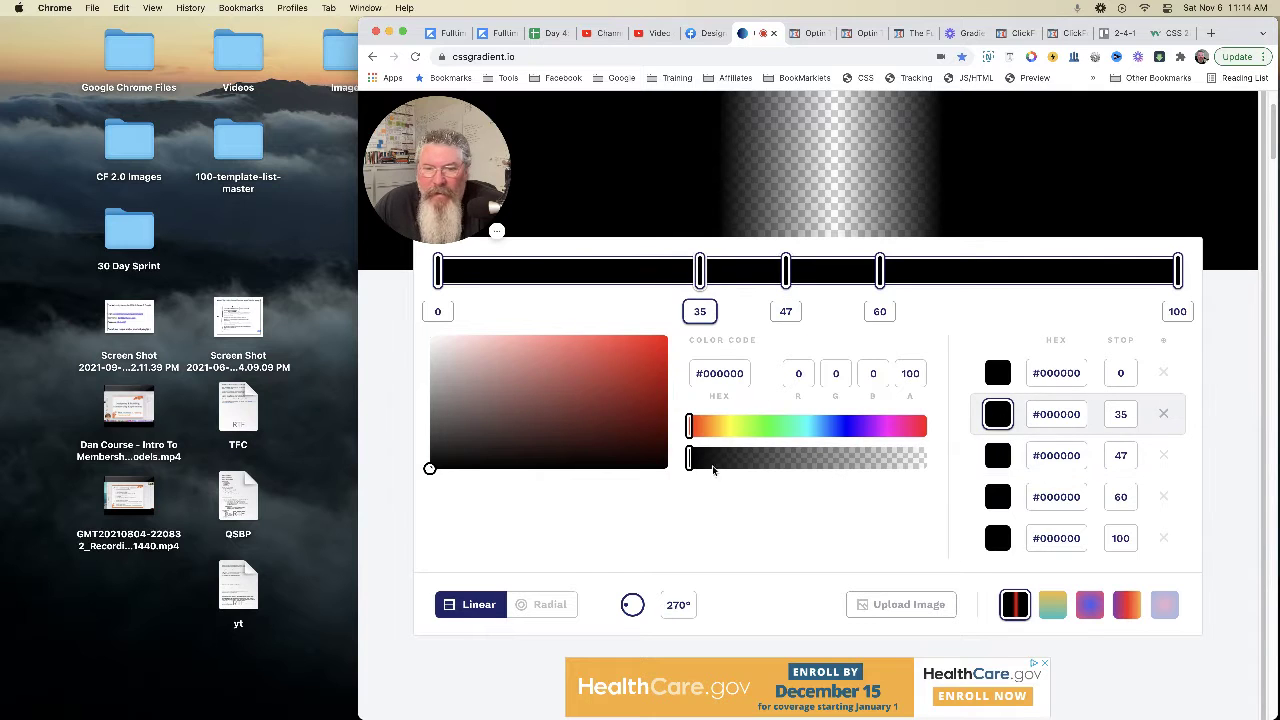
{"action": "left_click_drag", "start_coordinate": [690, 458], "coordinate": [956, 457]}
{"action": "left_click", "coordinate": [1005, 503]}
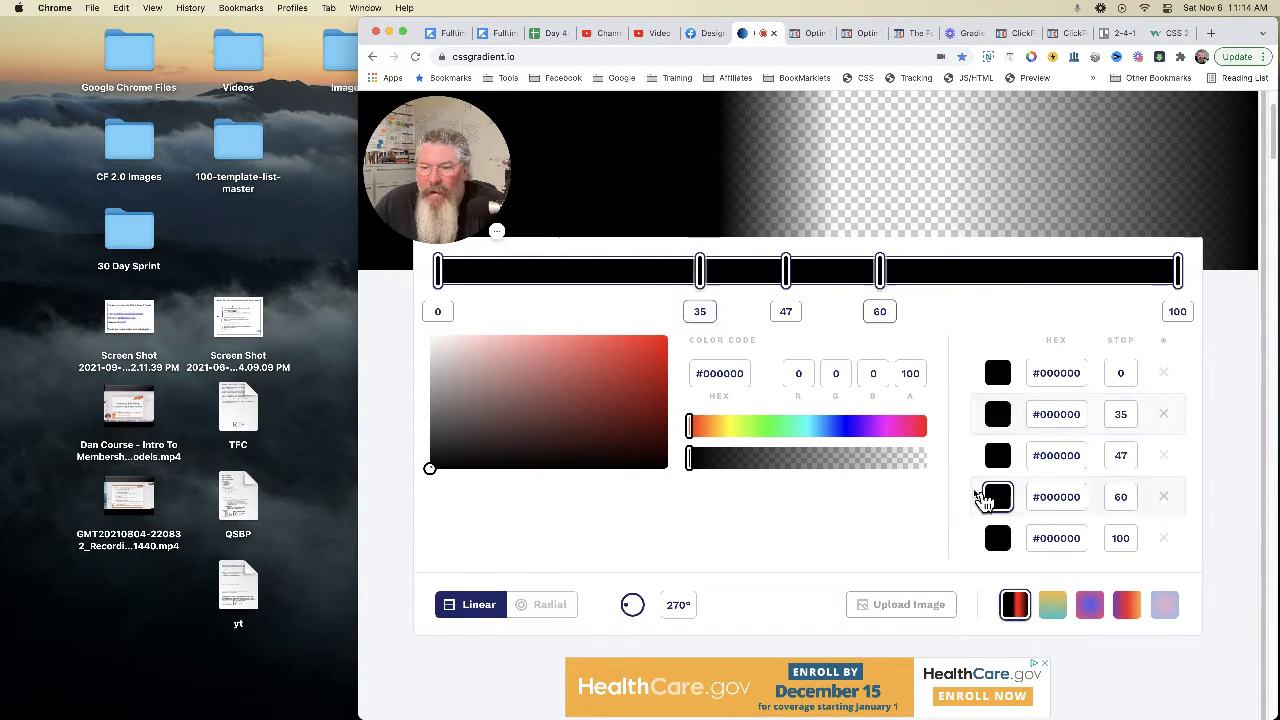
{"action": "left_click_drag", "start_coordinate": [690, 460], "coordinate": [943, 475]}
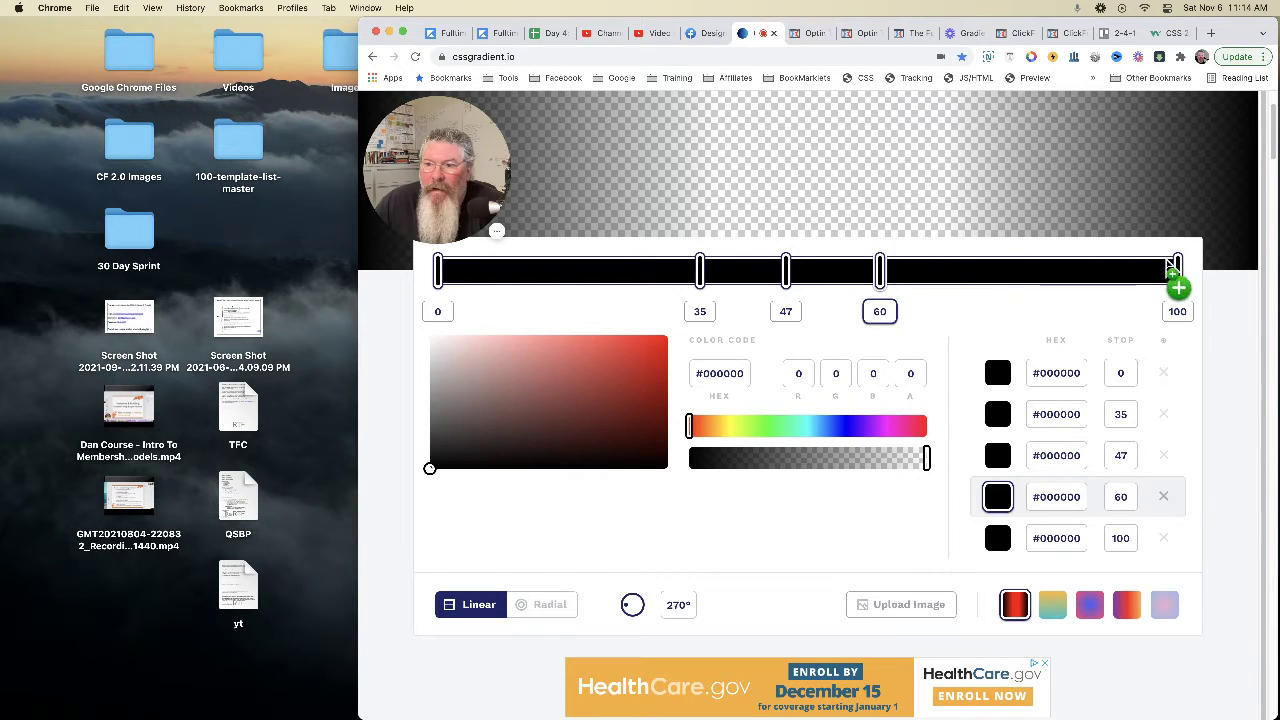
Step: Move the gradient's two outer stops inward to 83 and 14
{"action": "left_click_drag", "start_coordinate": [1177, 270], "coordinate": [1050, 272]}
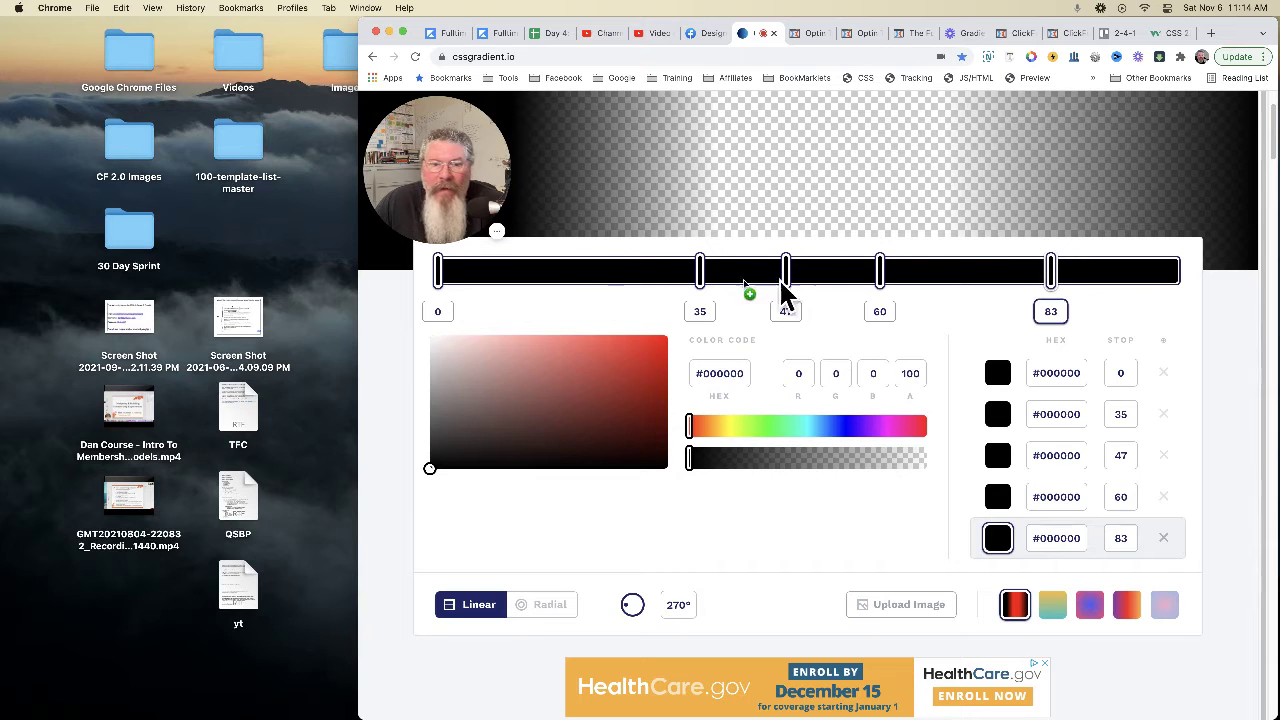
{"action": "left_click", "coordinate": [437, 272]}
{"action": "left_click_drag", "start_coordinate": [437, 272], "coordinate": [543, 272]}
Step: Recolor the outer stops red, using #e9071d for the stop at 83 and #e60808 for the one at 14
{"action": "left_click", "coordinate": [997, 538]}
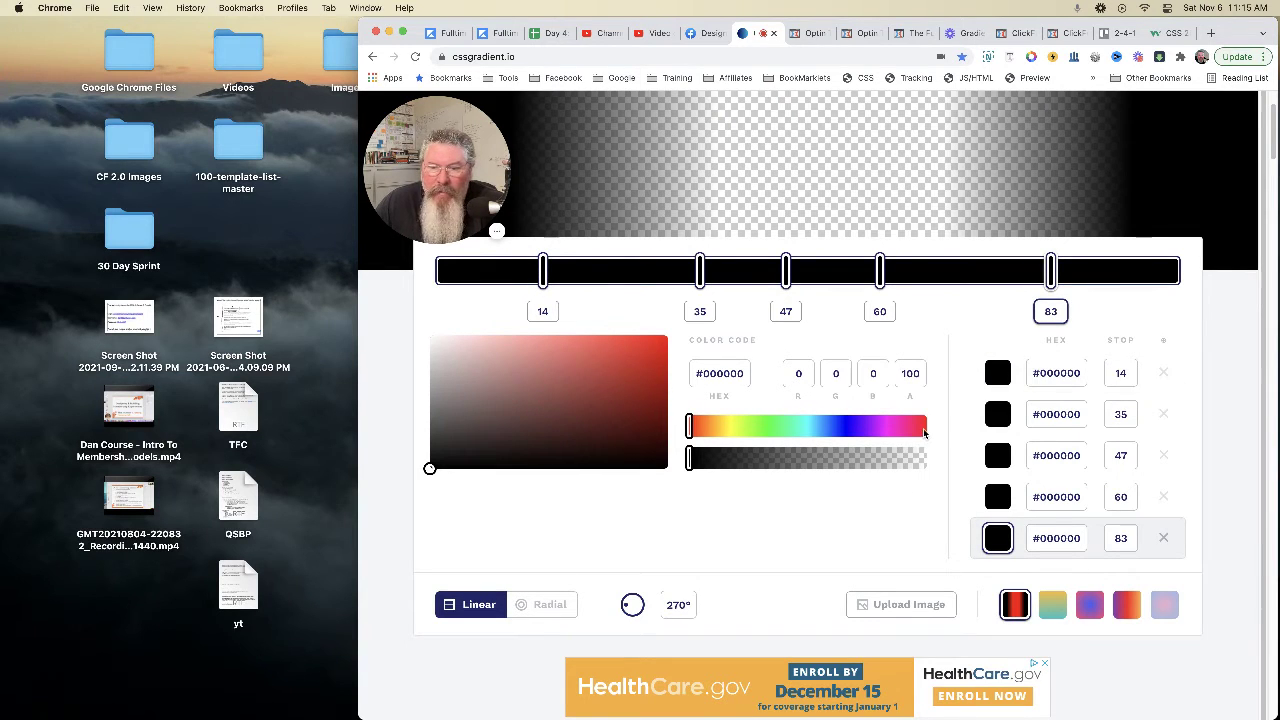
{"action": "left_click", "coordinate": [924, 430]}
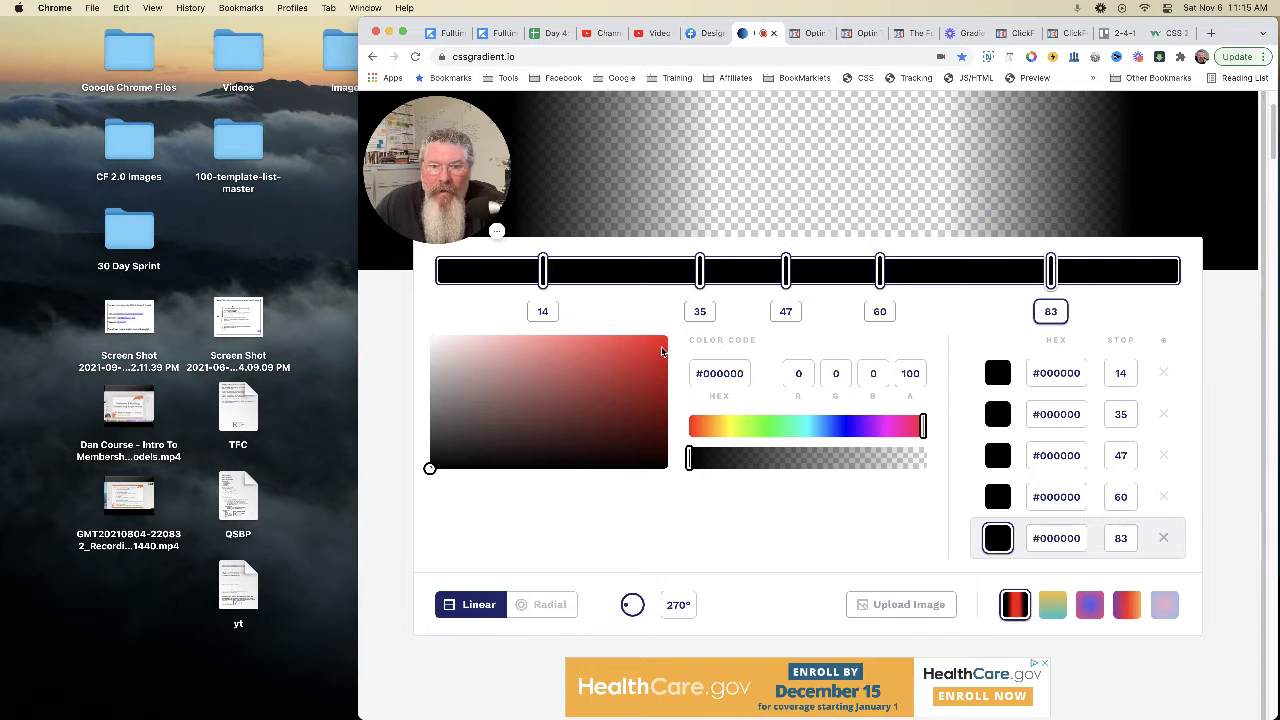
{"action": "left_click", "coordinate": [660, 348]}
{"action": "left_click", "coordinate": [996, 373]}
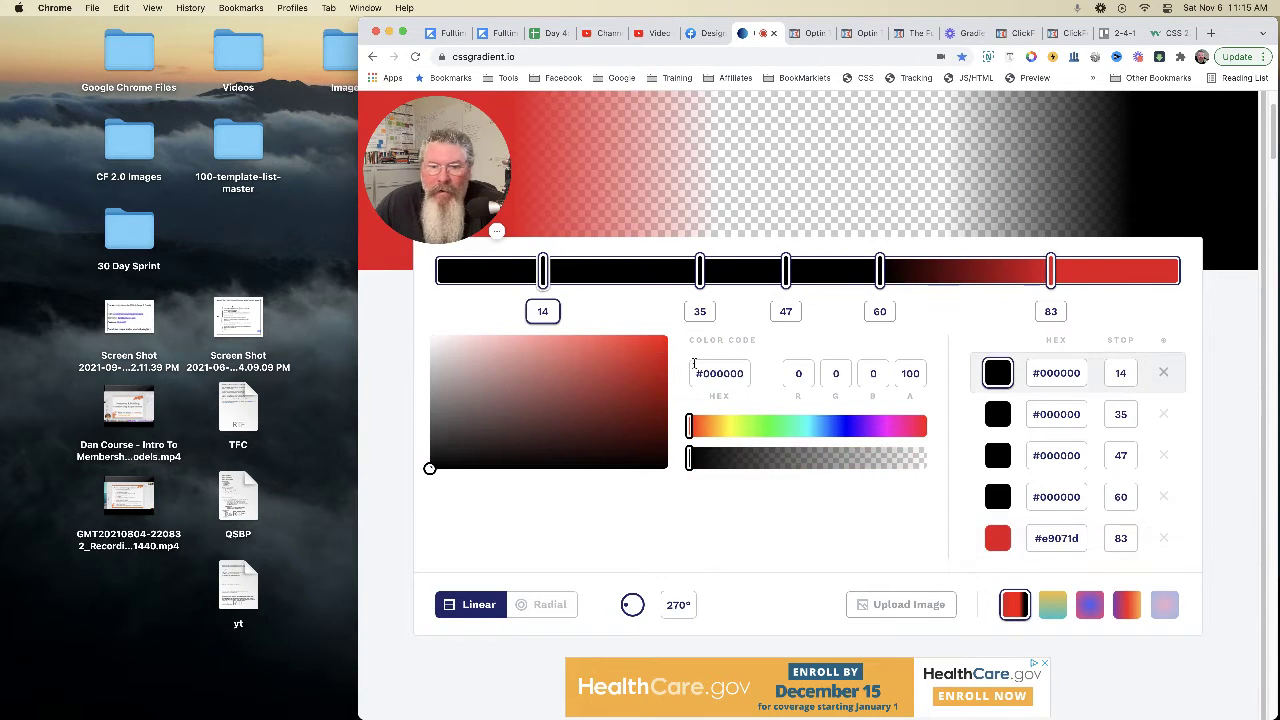
{"action": "left_click", "coordinate": [660, 349]}
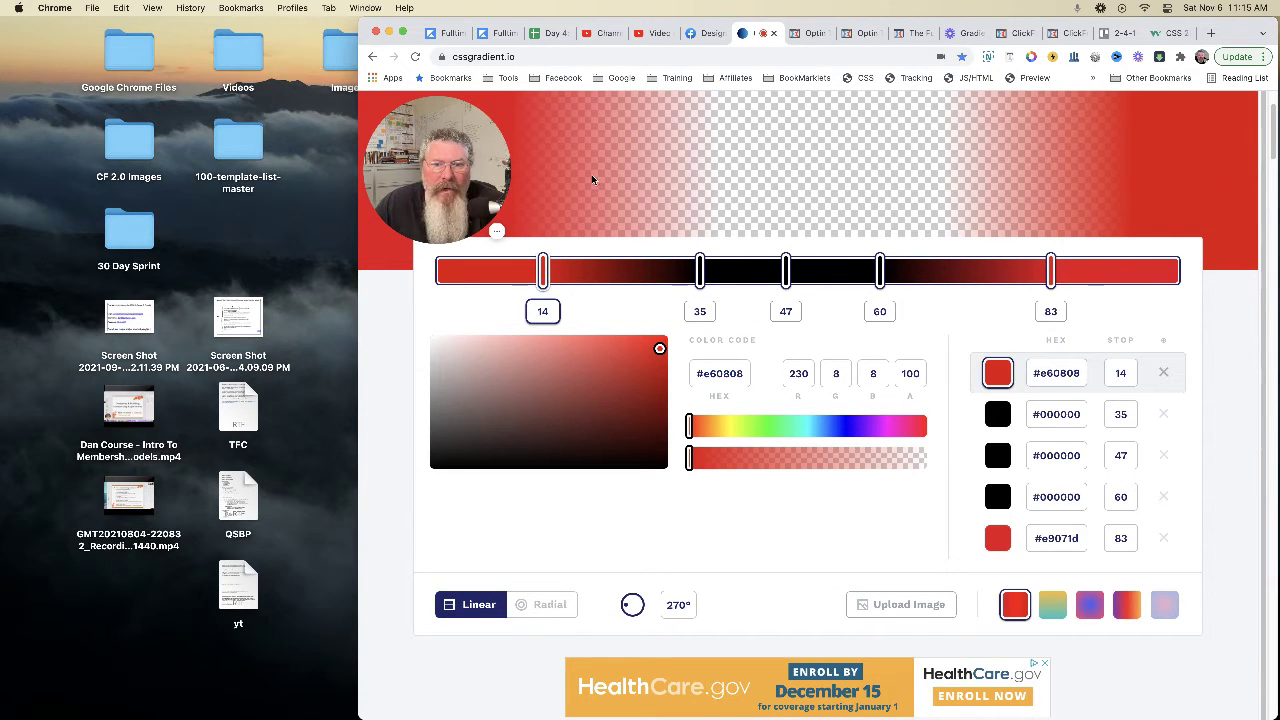
Step: Switch the gradient to radial and recolor the stop at 14 to #030303
{"action": "left_click", "coordinate": [553, 607]}
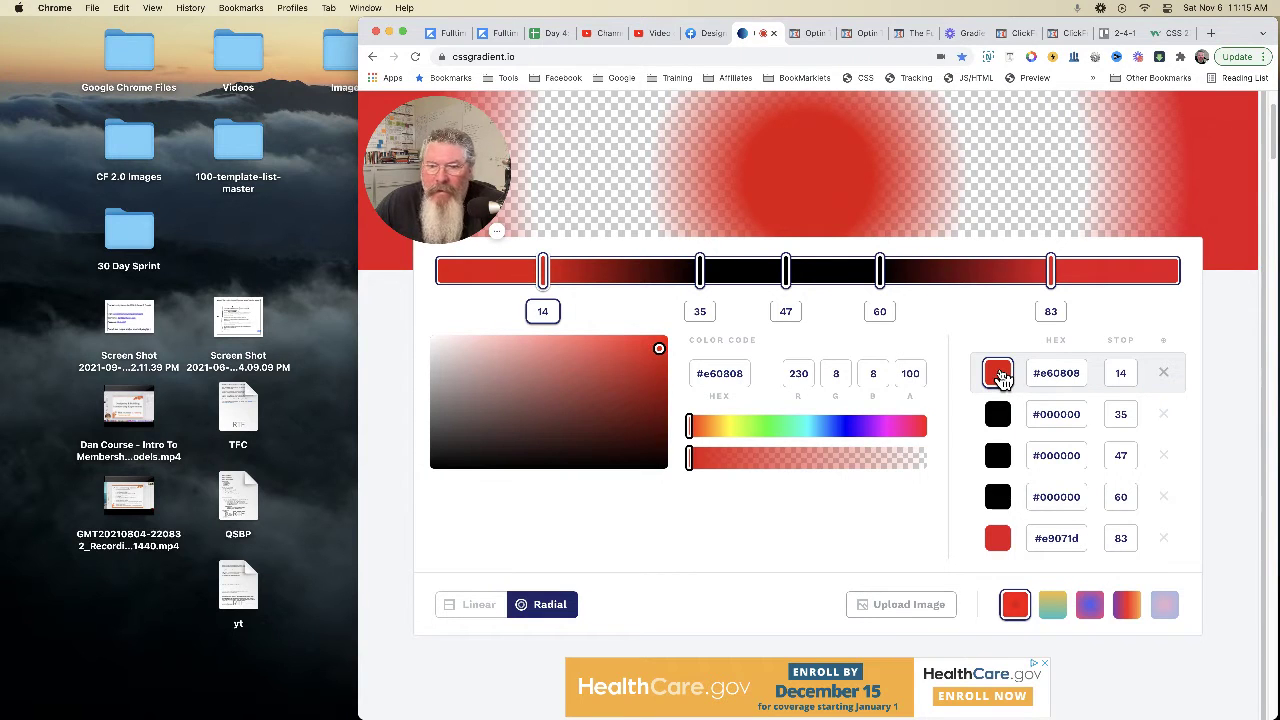
{"action": "left_click", "coordinate": [433, 468]}
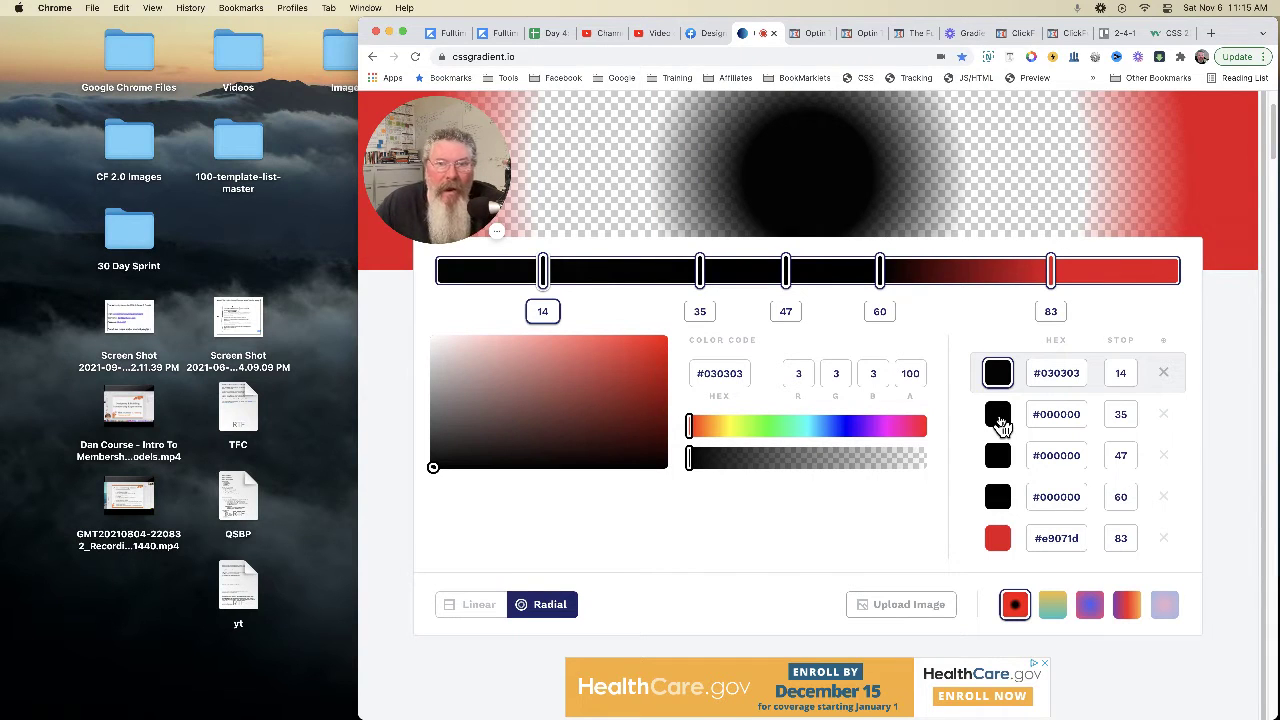
Step: Examine the circular radial gradient overlays around the street photo on the gradients demo page
{"action": "left_click", "coordinate": [797, 35]}
{"action": "scroll", "coordinate": [838, 360], "scroll_direction": "down", "scroll_amount": 10}
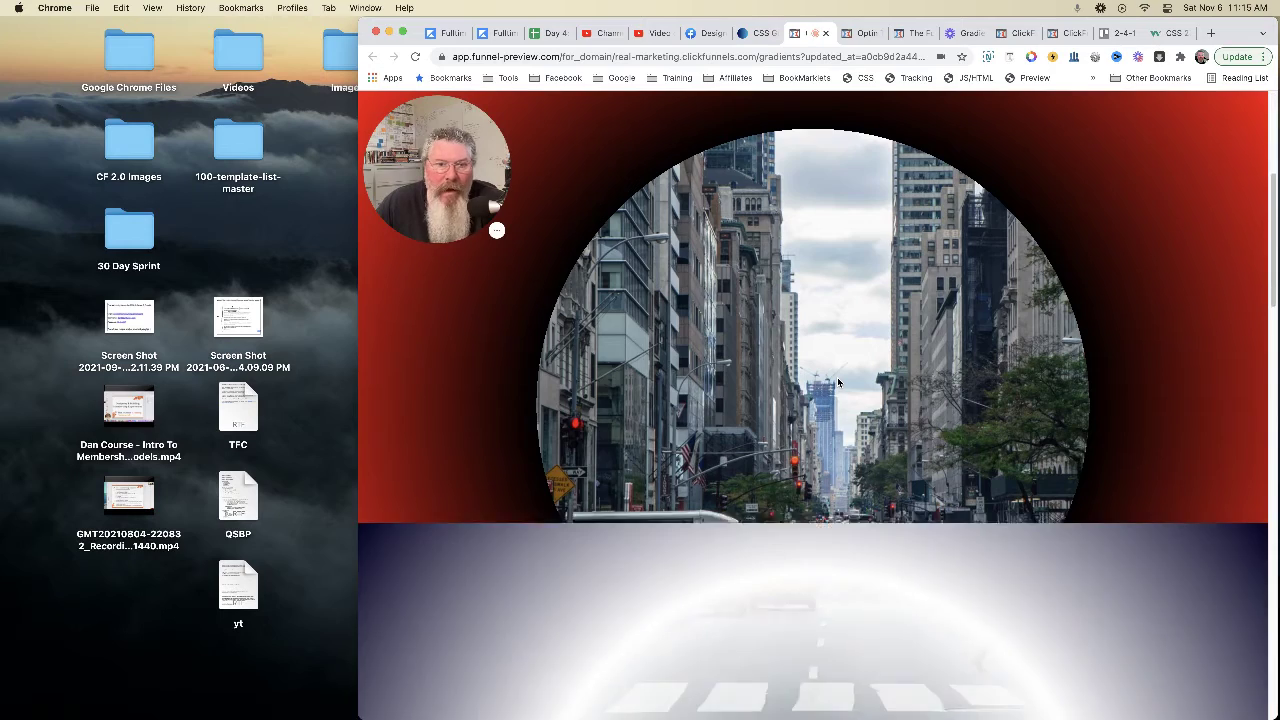
{"action": "scroll", "coordinate": [838, 383], "scroll_direction": "down", "scroll_amount": 4}
{"action": "scroll", "coordinate": [838, 383], "scroll_direction": "up", "scroll_amount": 12}
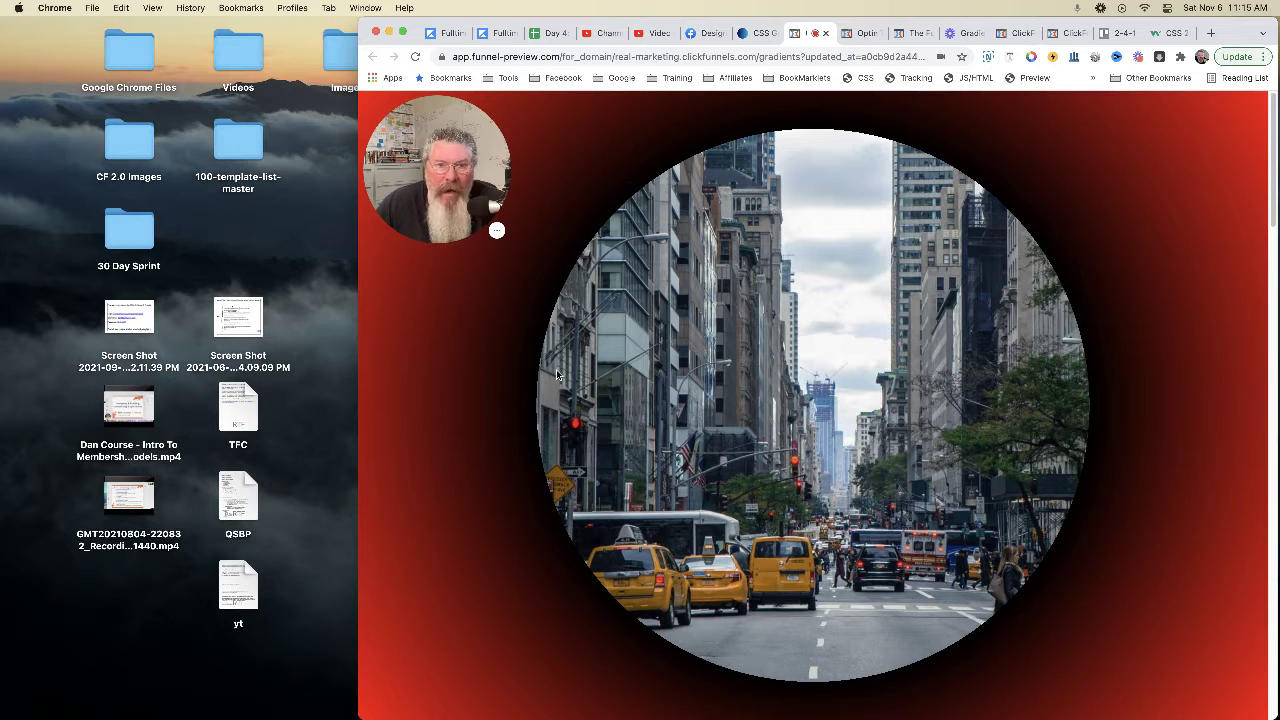
Step: Return the gradient on cssgradient.io to linear and delete its stops at 14, 35 and 47
{"action": "left_click", "coordinate": [755, 33]}
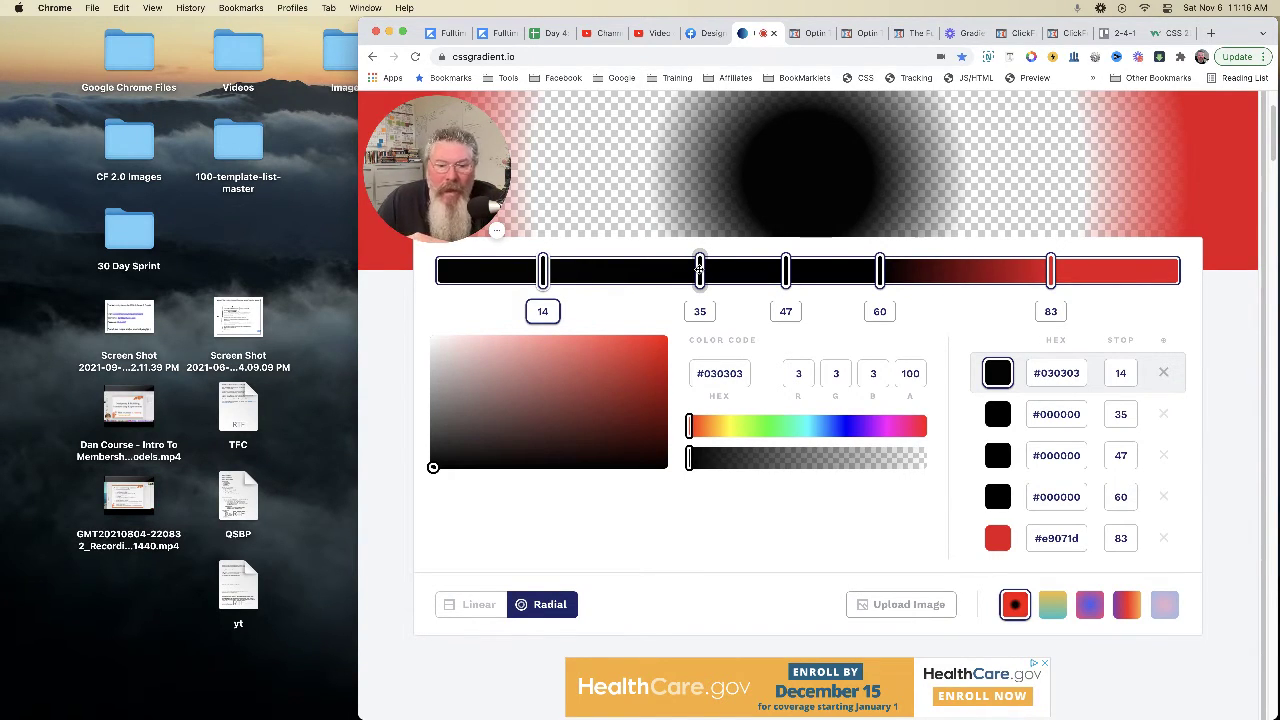
{"action": "left_click", "coordinate": [480, 606]}
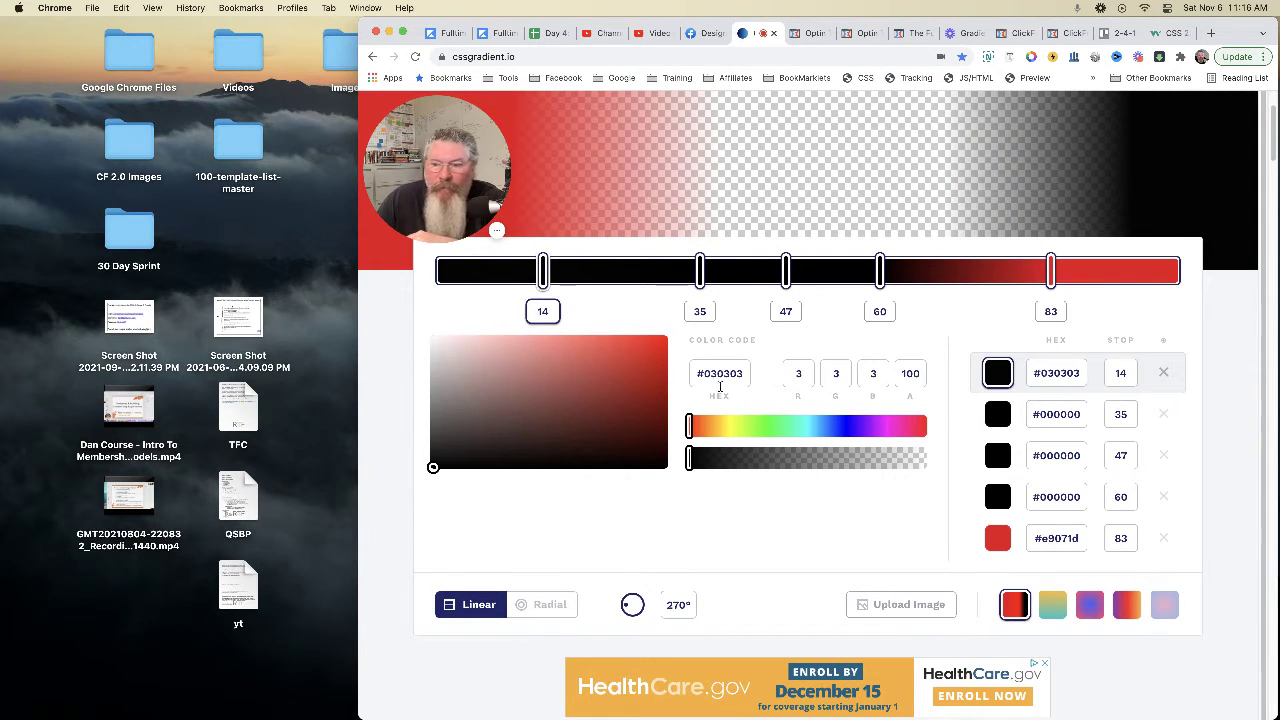
{"action": "left_click", "coordinate": [1163, 373]}
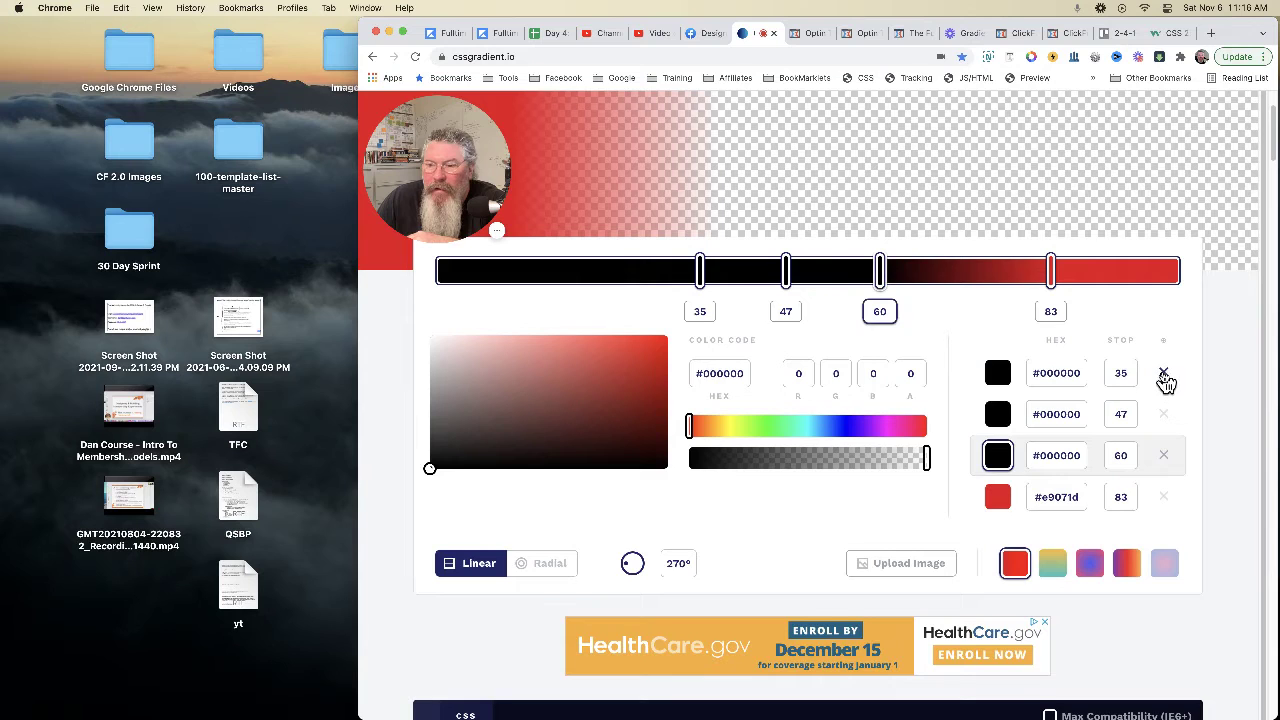
{"action": "left_click", "coordinate": [1163, 373]}
{"action": "left_click", "coordinate": [1163, 373]}
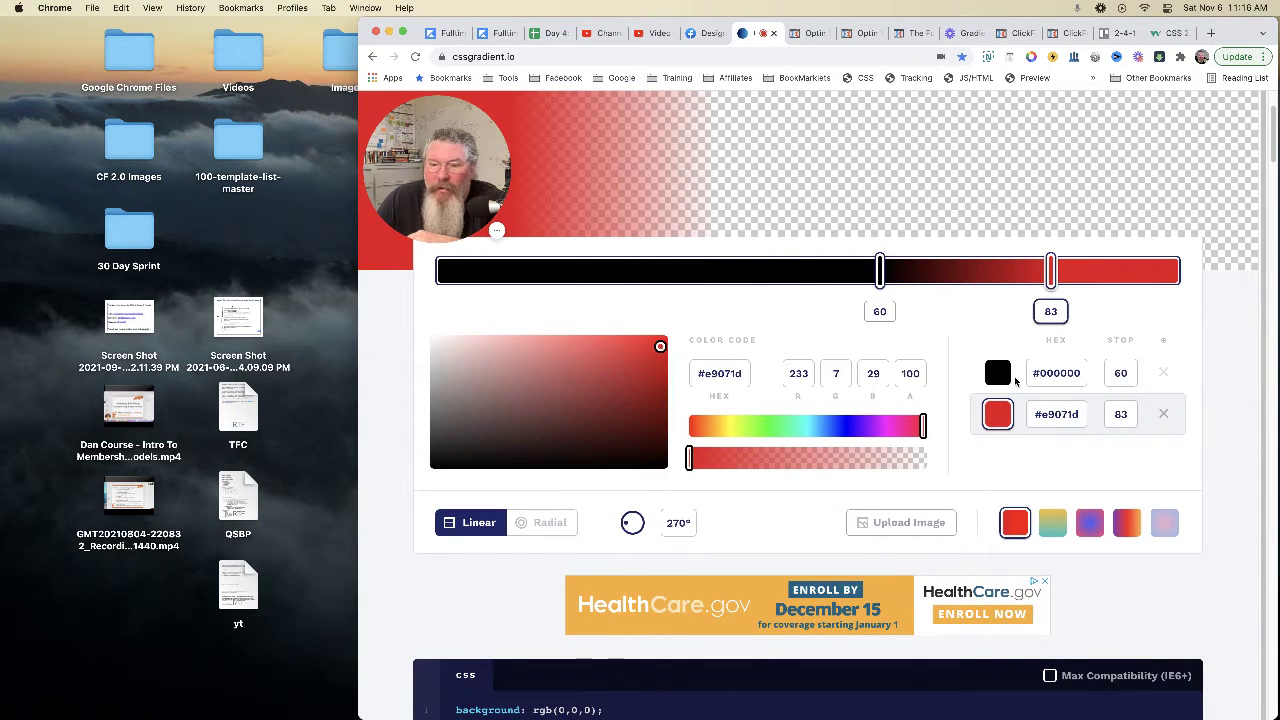
Step: Open the Facebook post's "Join the Waiting List!" image and sample dark blue #1f2c5d from the button's darkest end with the color picker
{"action": "left_click", "coordinate": [708, 36]}
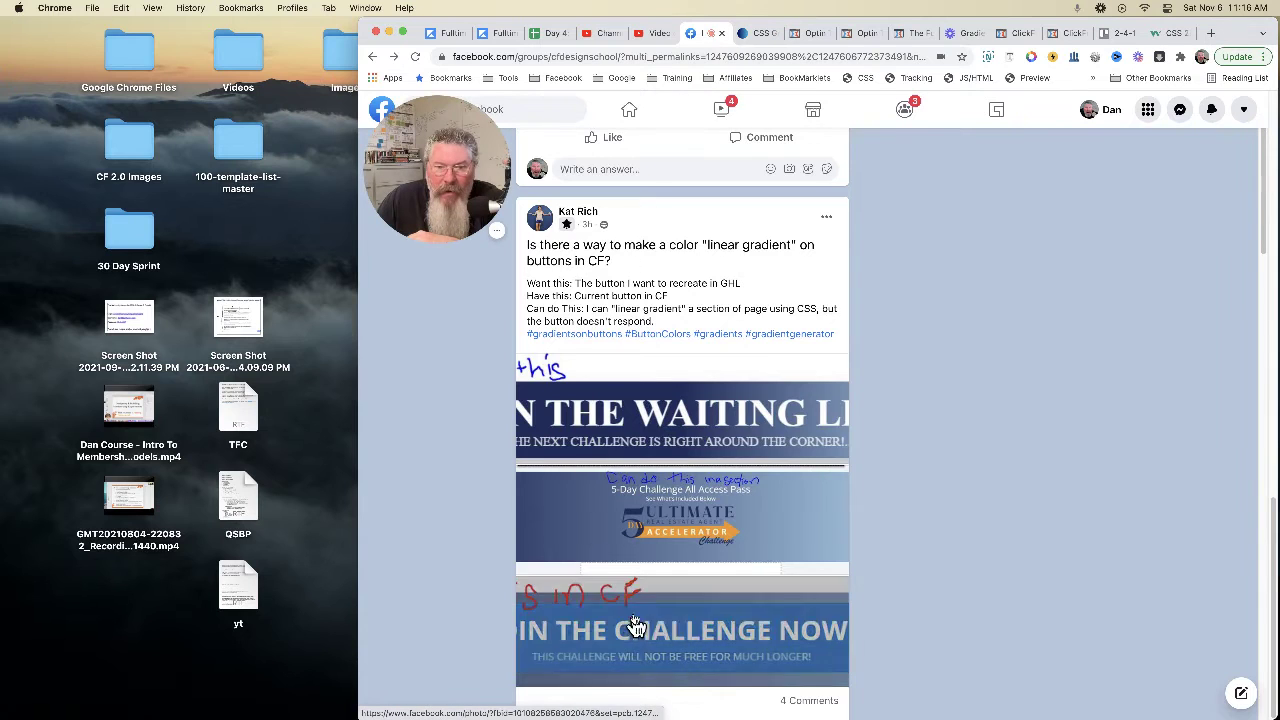
{"action": "left_click", "coordinate": [656, 448]}
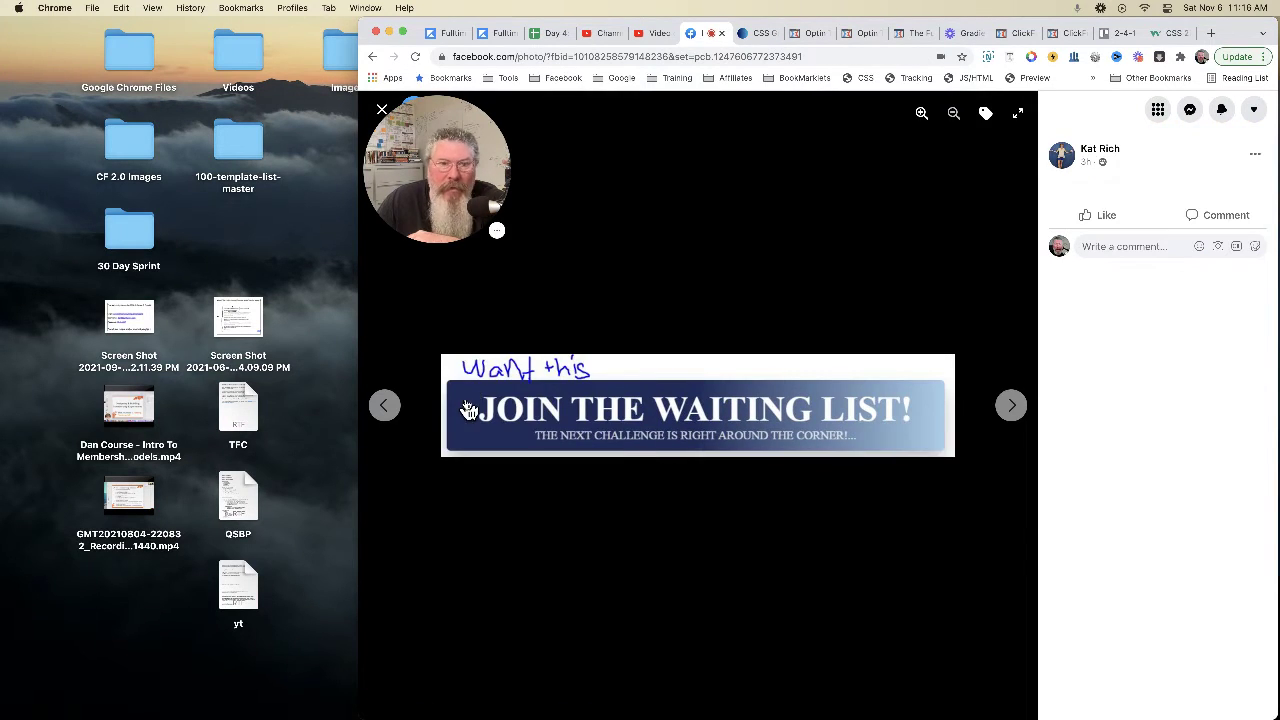
{"action": "left_click", "coordinate": [1030, 57]}
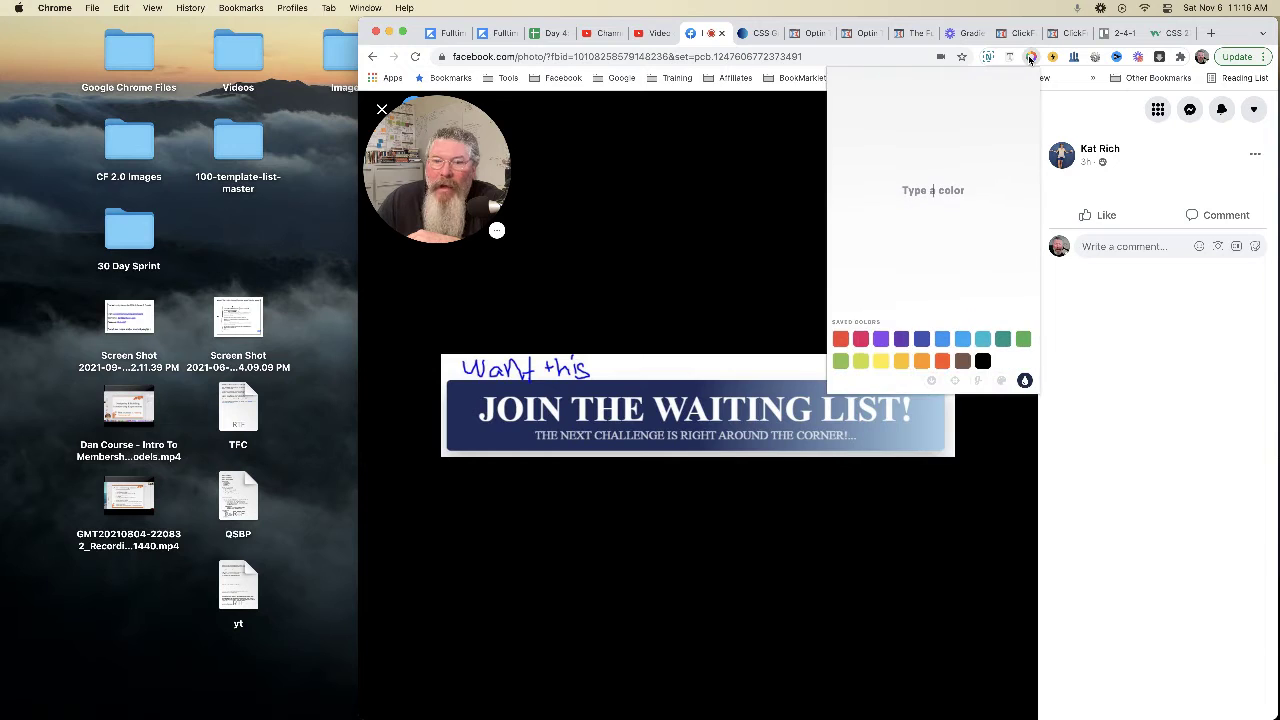
{"action": "left_click", "coordinate": [955, 381]}
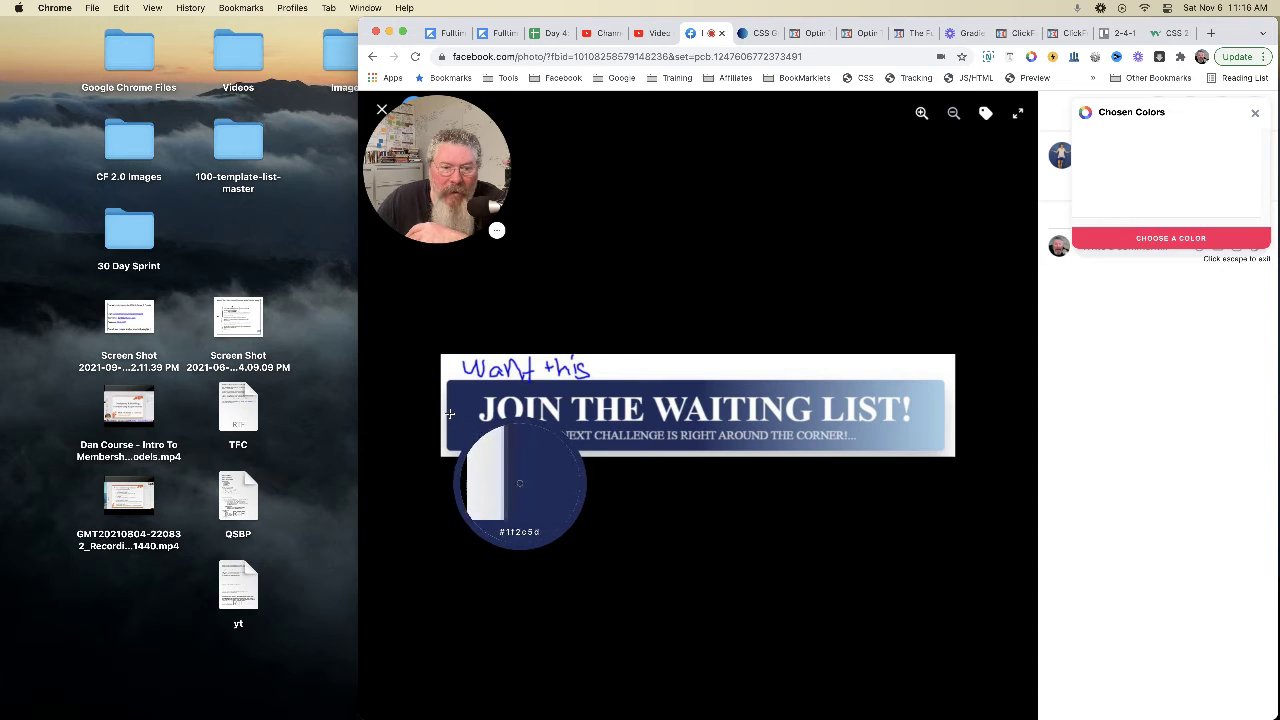
{"action": "left_click", "coordinate": [450, 413]}
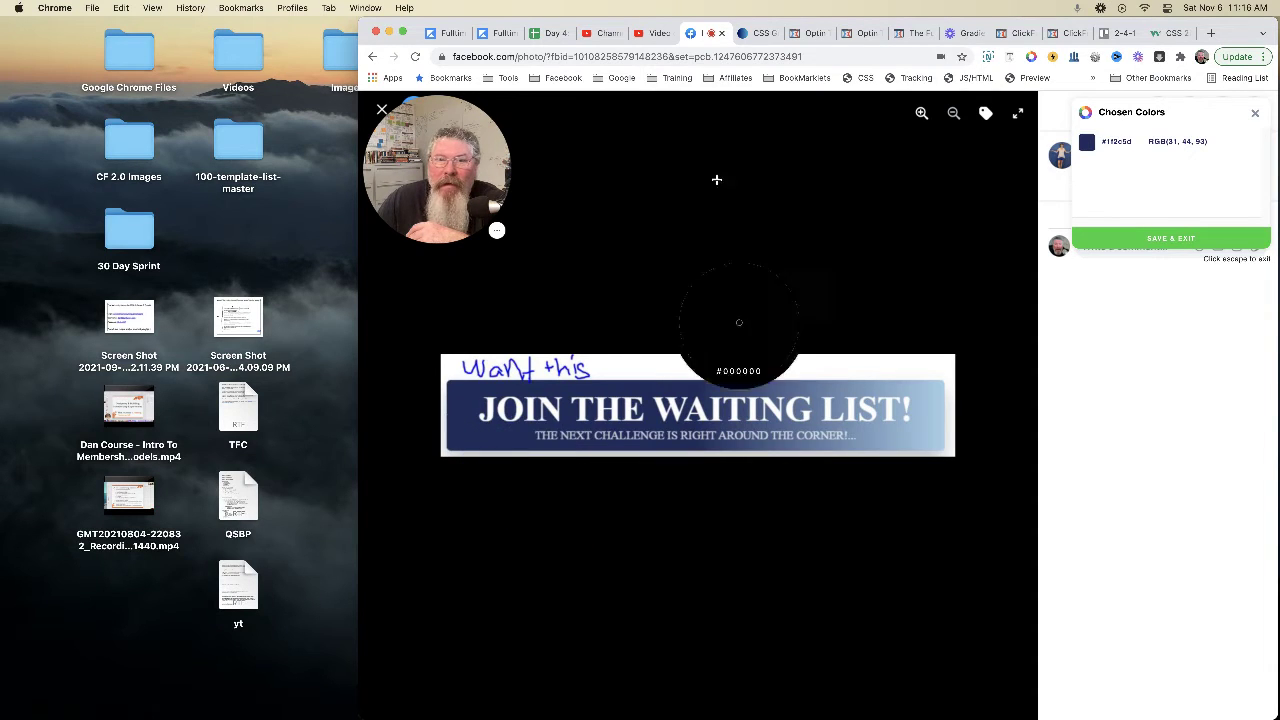
Step: Switch to cssgradient.io and recolor the gradient stop at 60 to #1f2c5d
{"action": "left_click", "coordinate": [755, 35]}
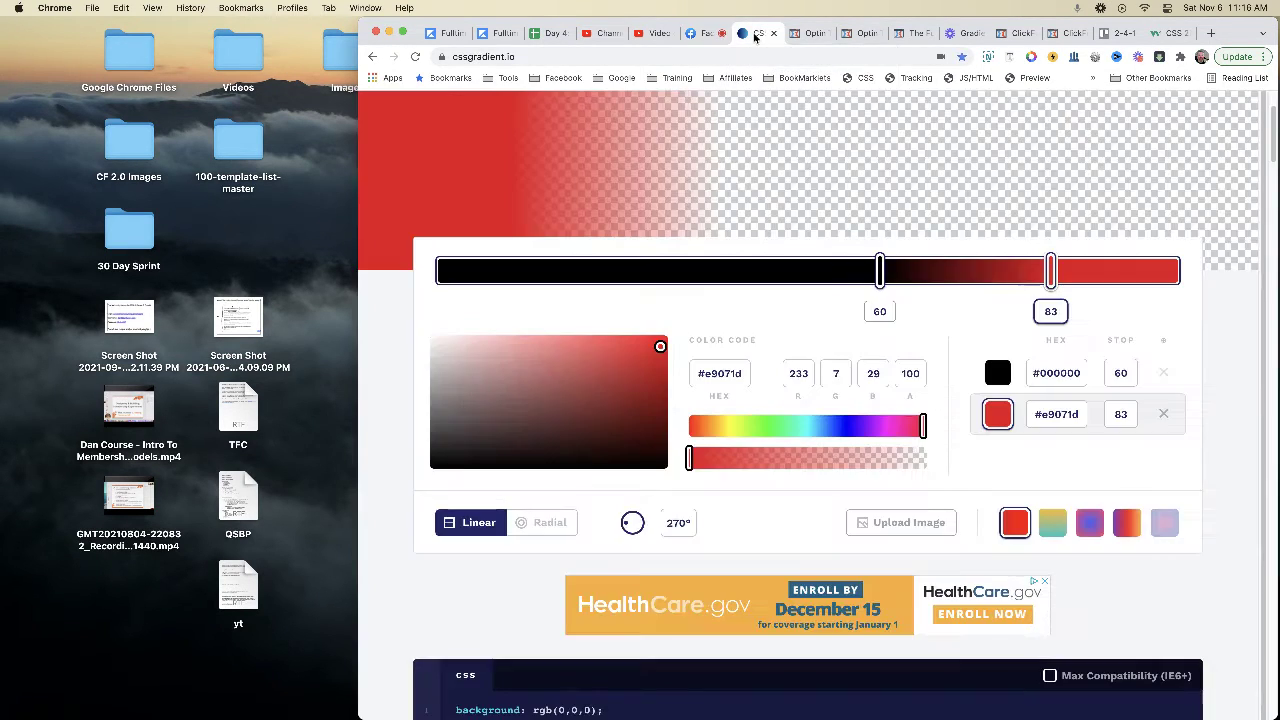
{"action": "left_click", "coordinate": [1047, 372]}
{"action": "key", "text": "super+a"}
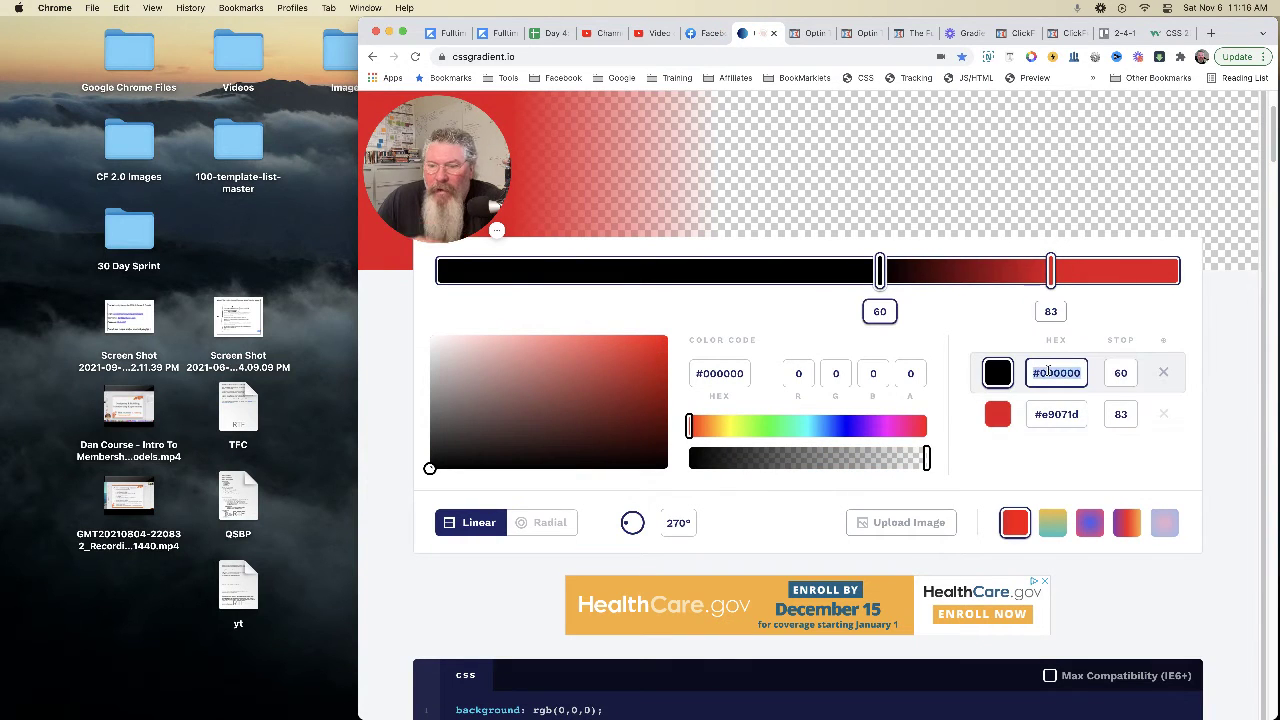
{"action": "type", "text": "#1f2c5d"}
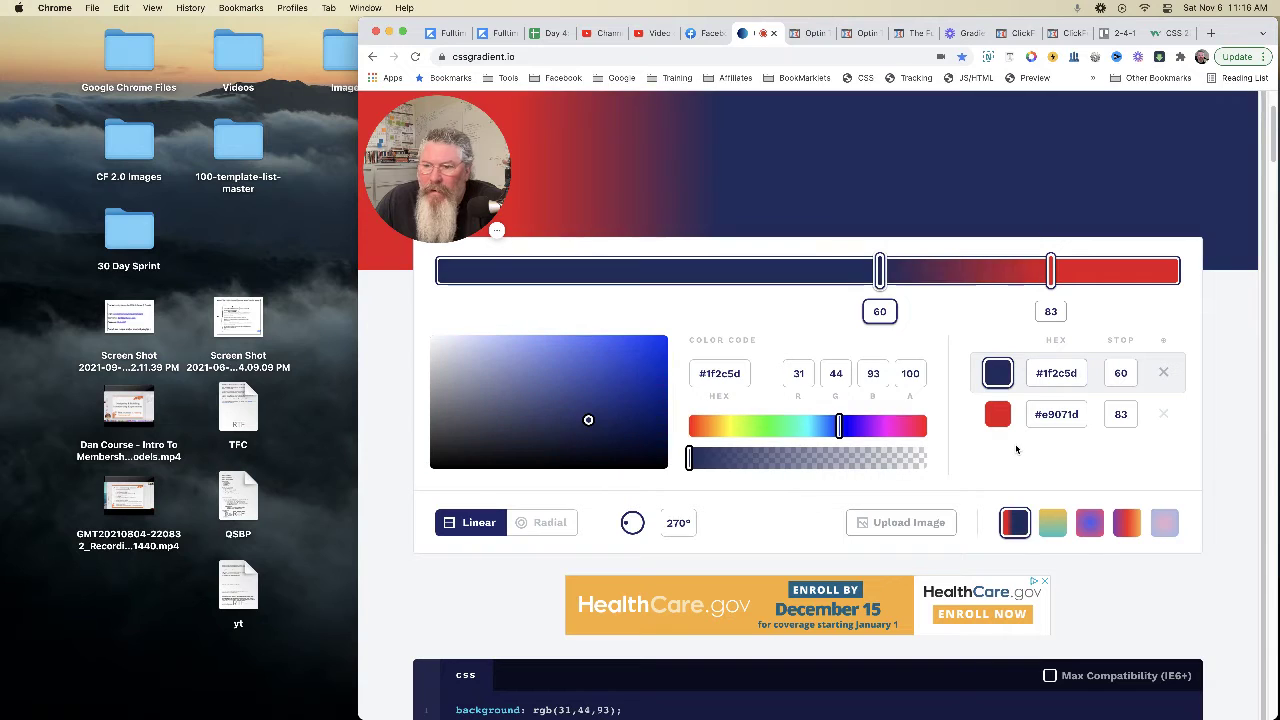
{"action": "left_click", "coordinate": [1014, 450]}
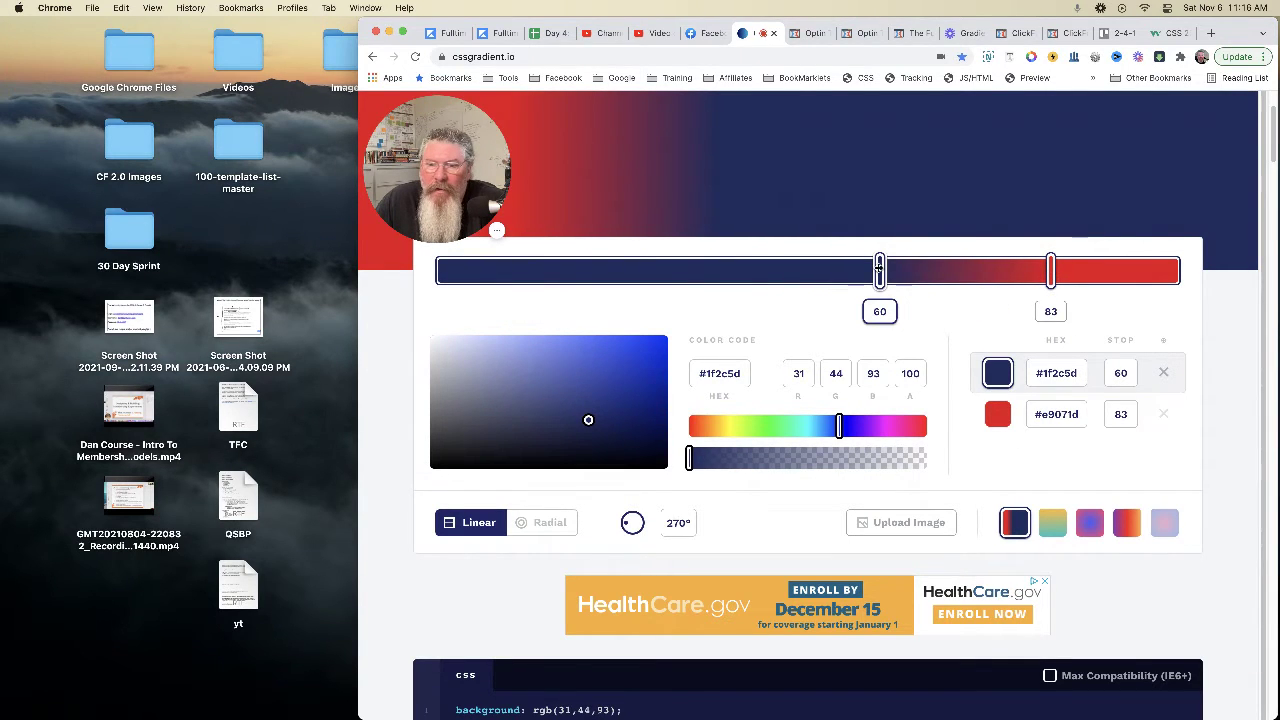
Step: Move the dark blue stop to 0 and the red stop to 100, and set the gradient angle to 90°
{"action": "left_click_drag", "start_coordinate": [879, 268], "coordinate": [422, 269]}
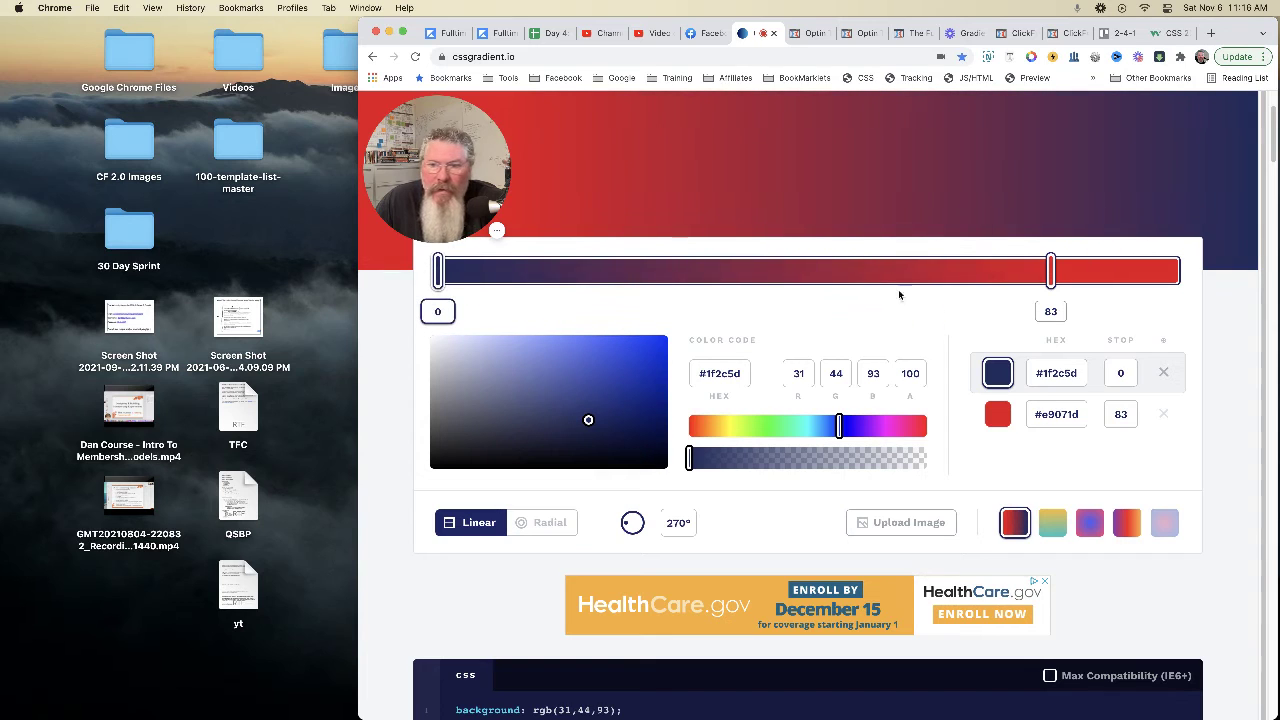
{"action": "left_click_drag", "start_coordinate": [1050, 268], "coordinate": [1181, 266]}
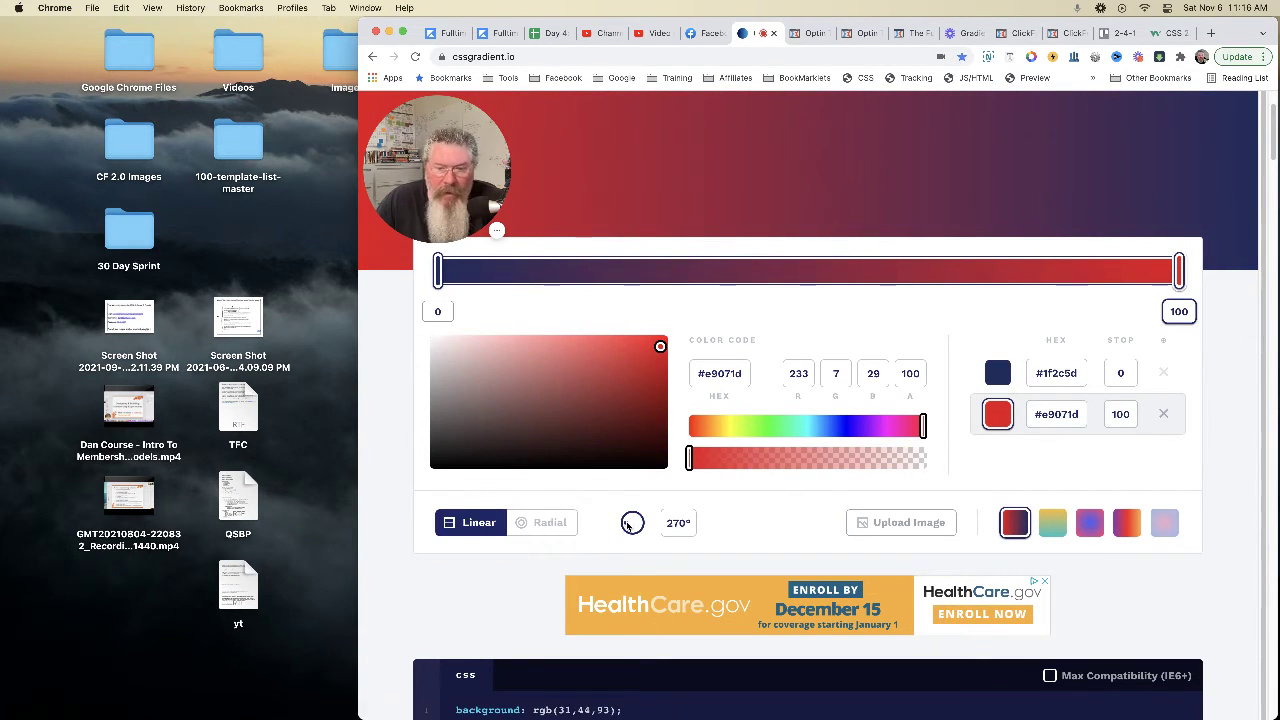
{"action": "mouse_move", "coordinate": [627, 525]}
{"action": "left_mouse_down"}
{"action": "mouse_move", "coordinate": [651, 536]}
{"action": "mouse_move", "coordinate": [643, 526]}
{"action": "left_mouse_up"}
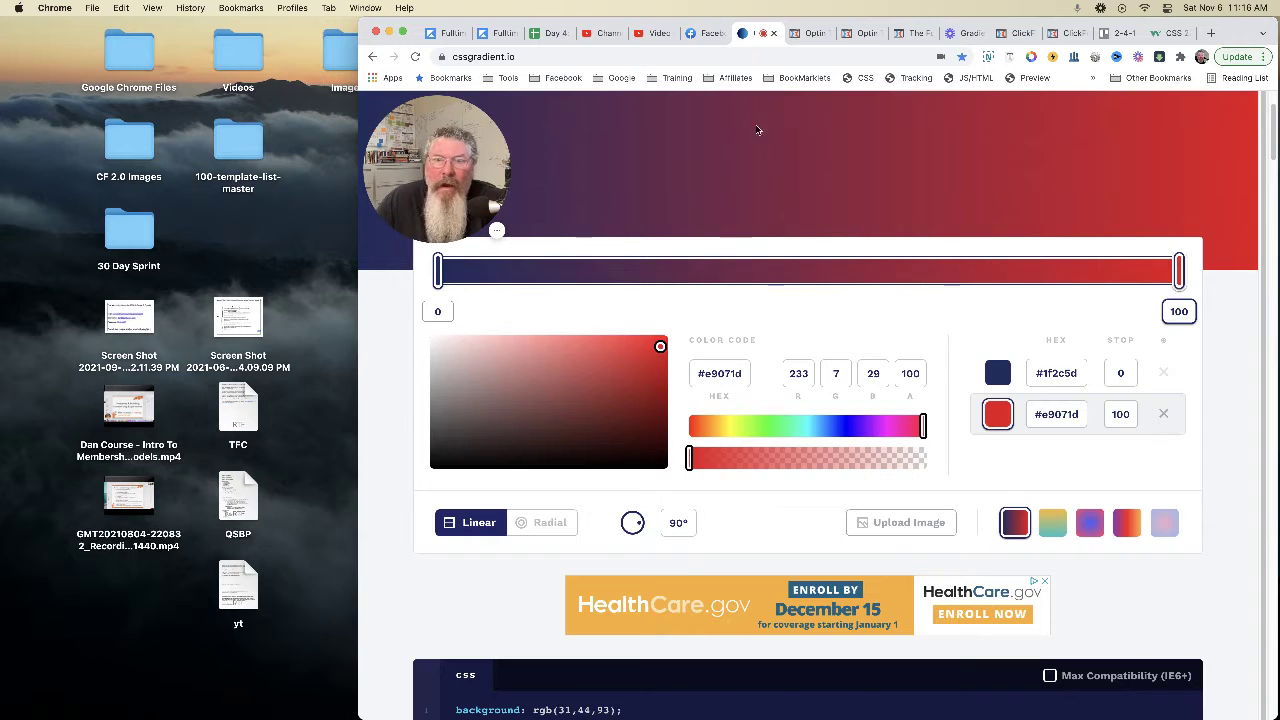
Step: Sample light blue #a2cbe8 from the lightest end of the "Join the Waiting List!" button on Facebook with the color picker
{"action": "left_click", "coordinate": [706, 33]}
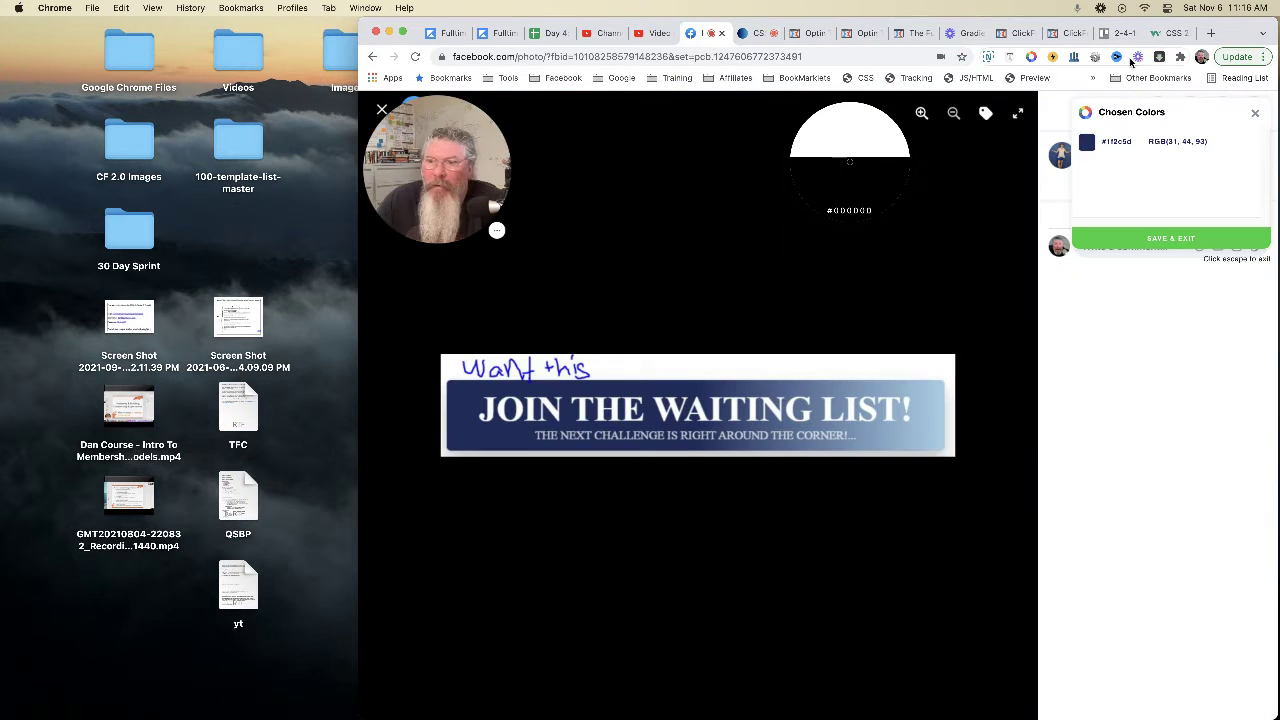
{"action": "left_click", "coordinate": [1031, 58]}
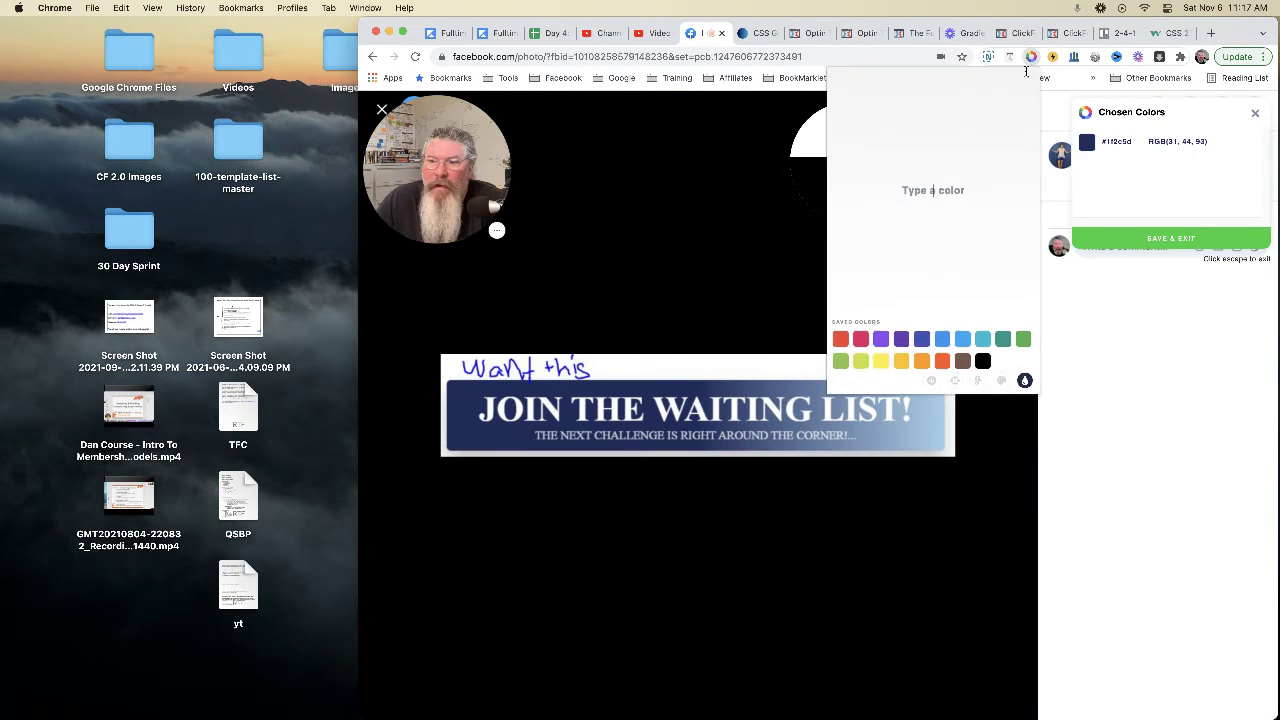
{"action": "left_click", "coordinate": [954, 381]}
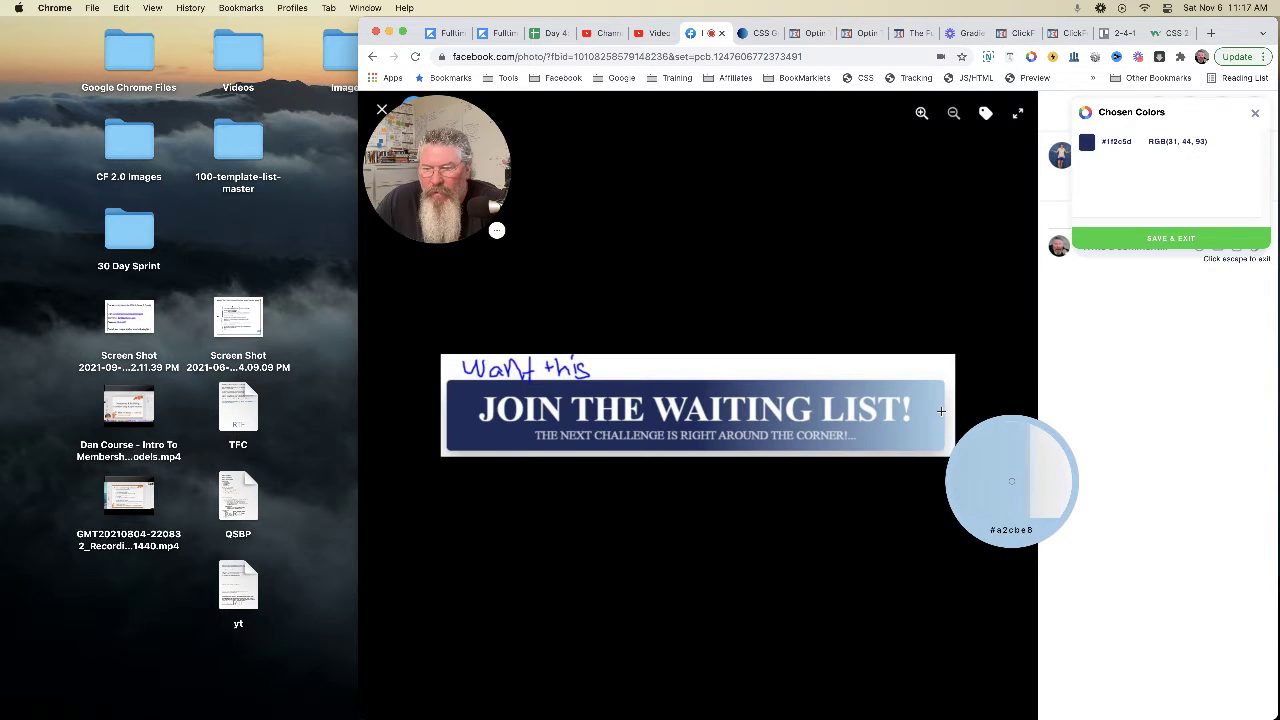
{"action": "left_click", "coordinate": [940, 410]}
Step: Return to cssgradient.io and recolor the gradient stop at 100 to #a2cbe8
{"action": "left_click", "coordinate": [756, 38]}
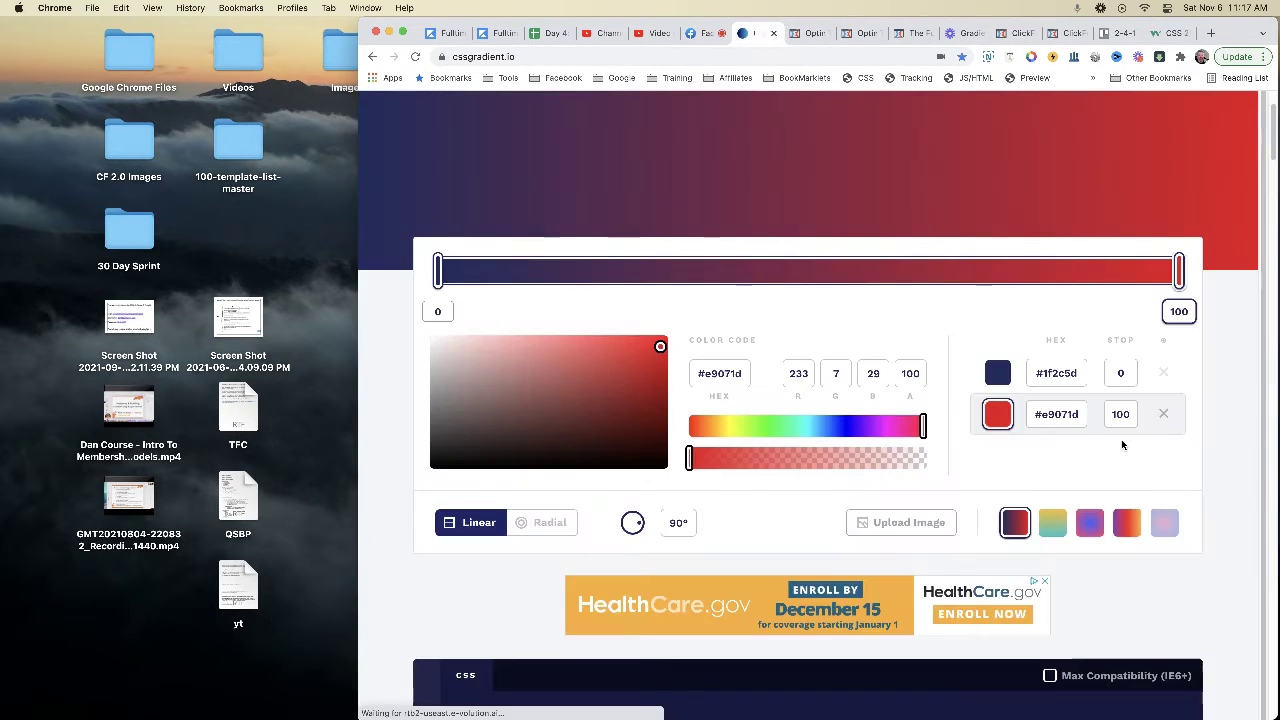
{"action": "double_click", "coordinate": [1063, 414]}
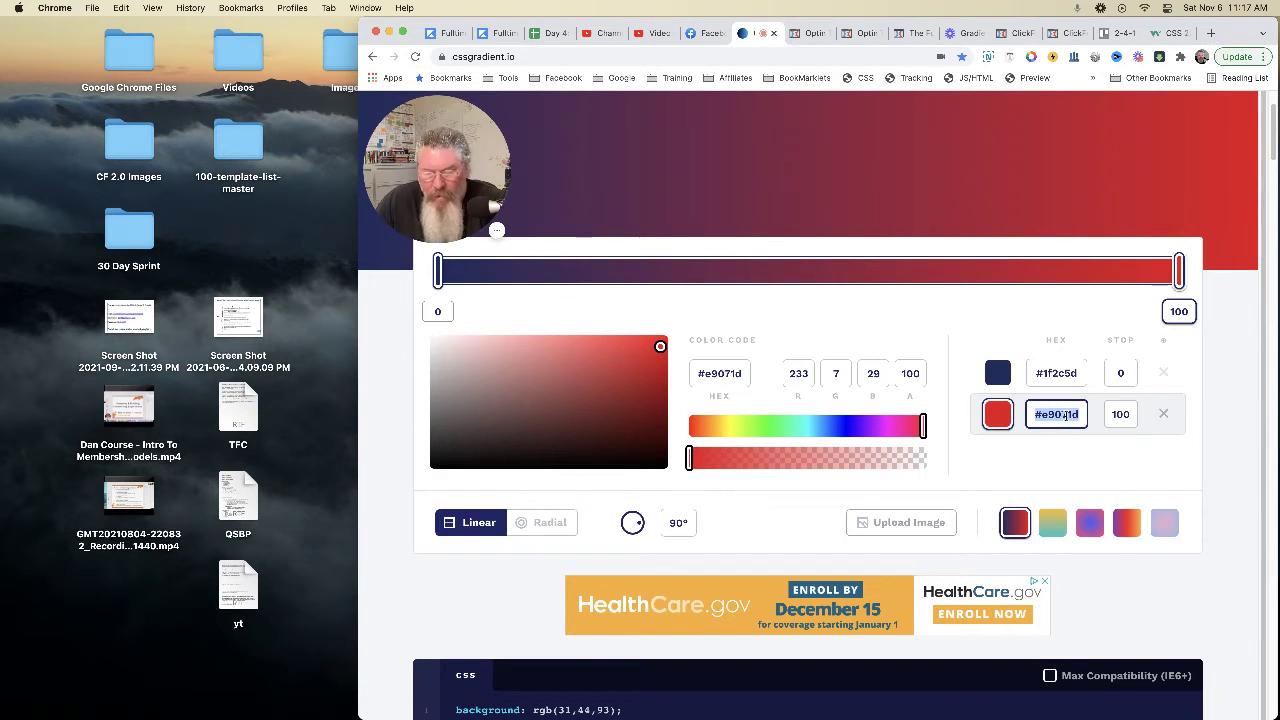
{"action": "type", "text": "#a2cbe8"}
{"action": "left_click", "coordinate": [1038, 451]}
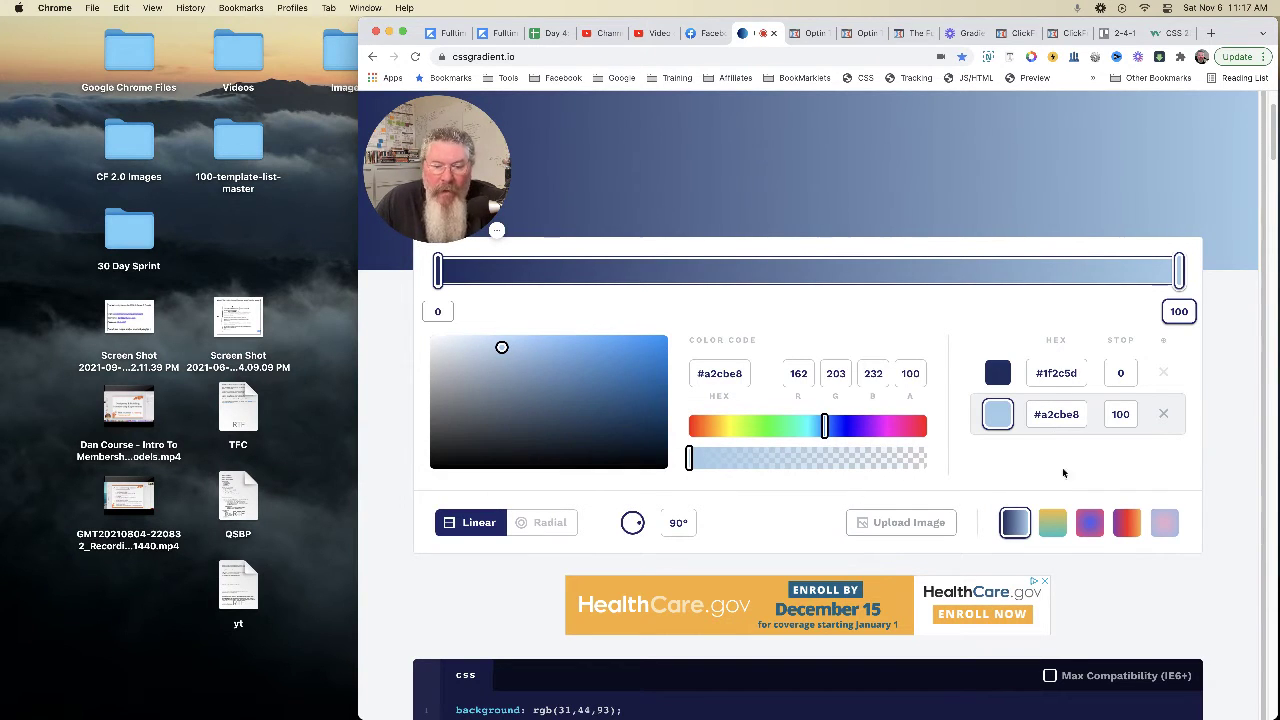
Step: Examine the generated CSS, comparing the solid background fallback with the linear-gradient line and its color stop percentages
{"action": "scroll", "coordinate": [882, 500], "scroll_direction": "down", "scroll_amount": 1}
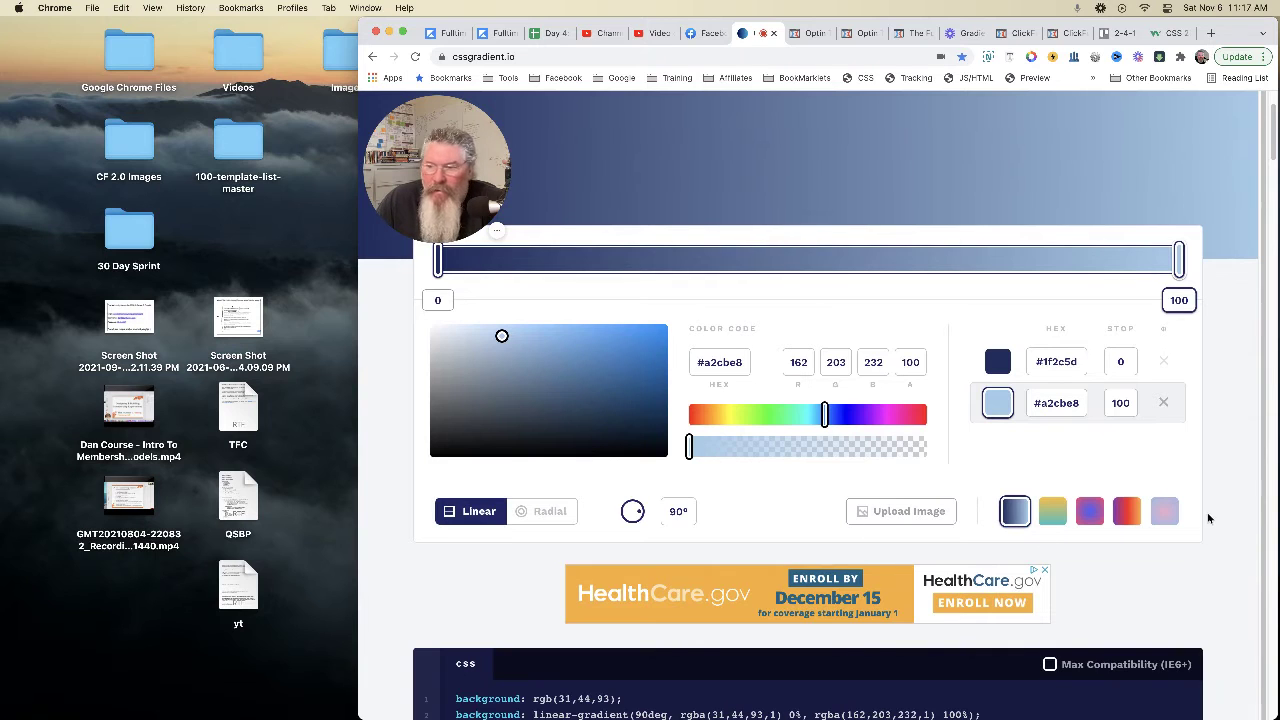
{"action": "scroll", "coordinate": [1226, 364], "scroll_direction": "down", "scroll_amount": 1}
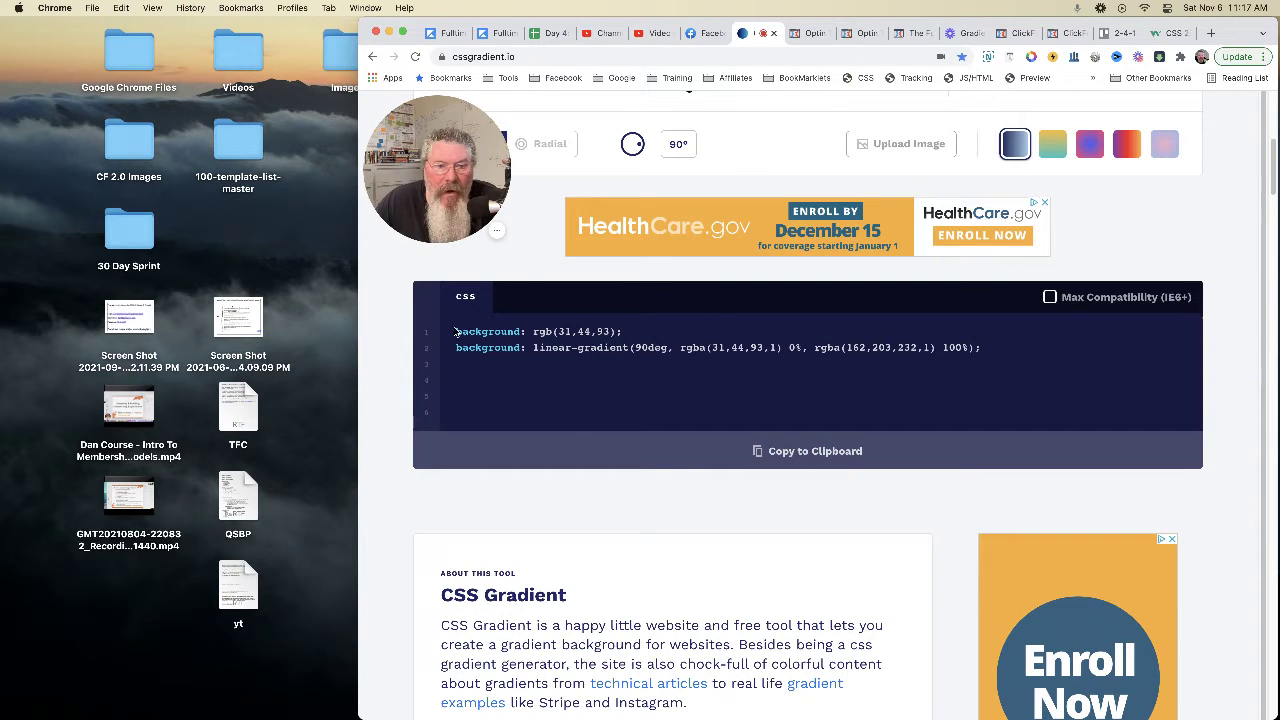
{"action": "left_click_drag", "start_coordinate": [455, 331], "coordinate": [637, 335]}
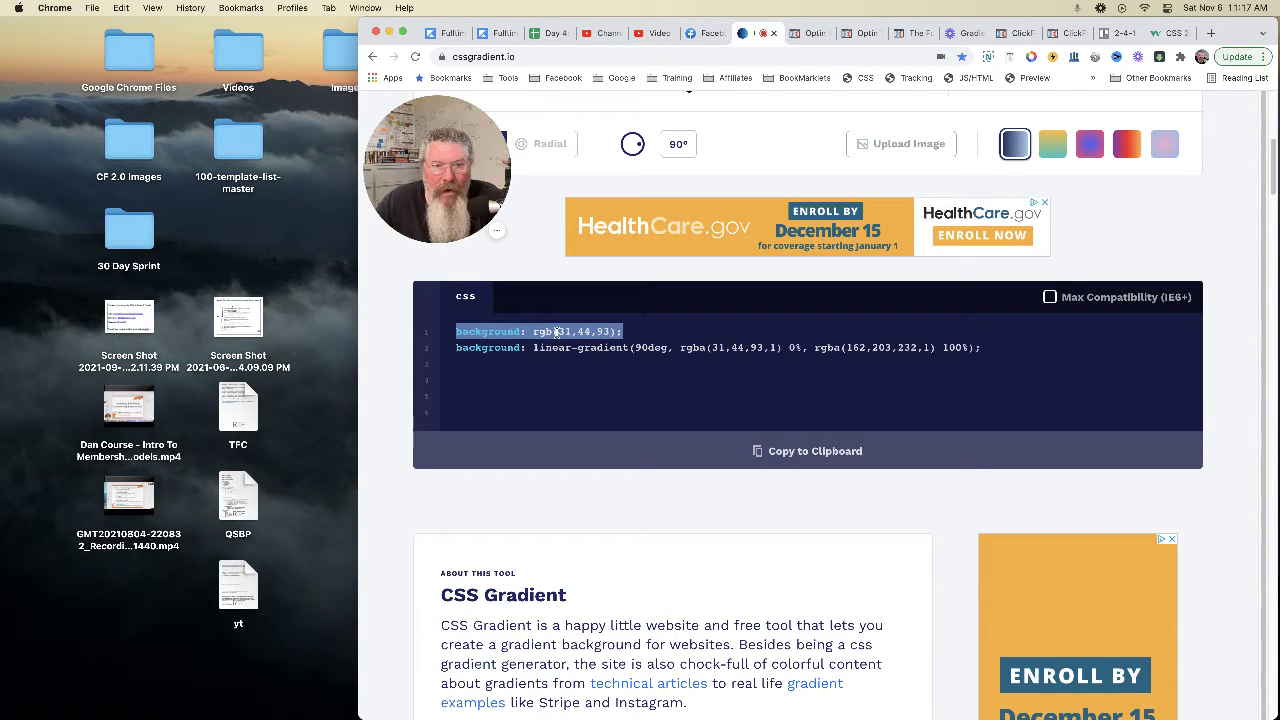
{"action": "left_click", "coordinate": [558, 383]}
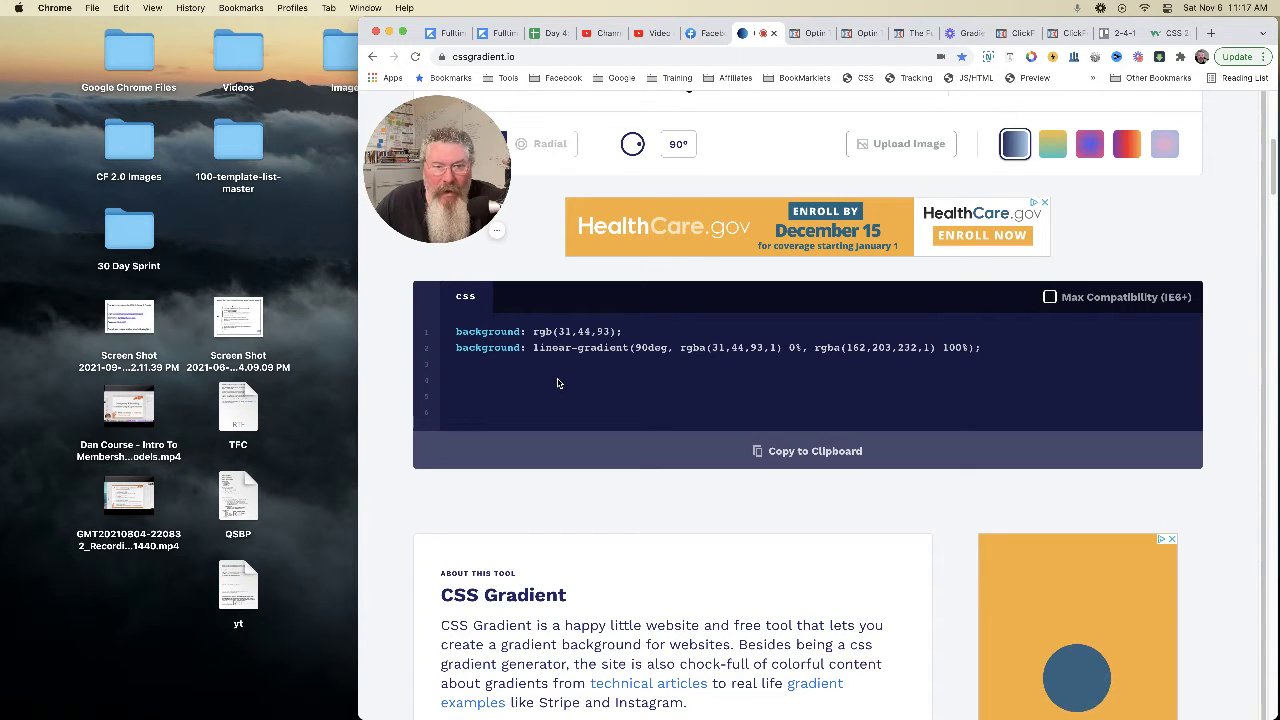
{"action": "left_click_drag", "start_coordinate": [456, 331], "coordinate": [644, 340]}
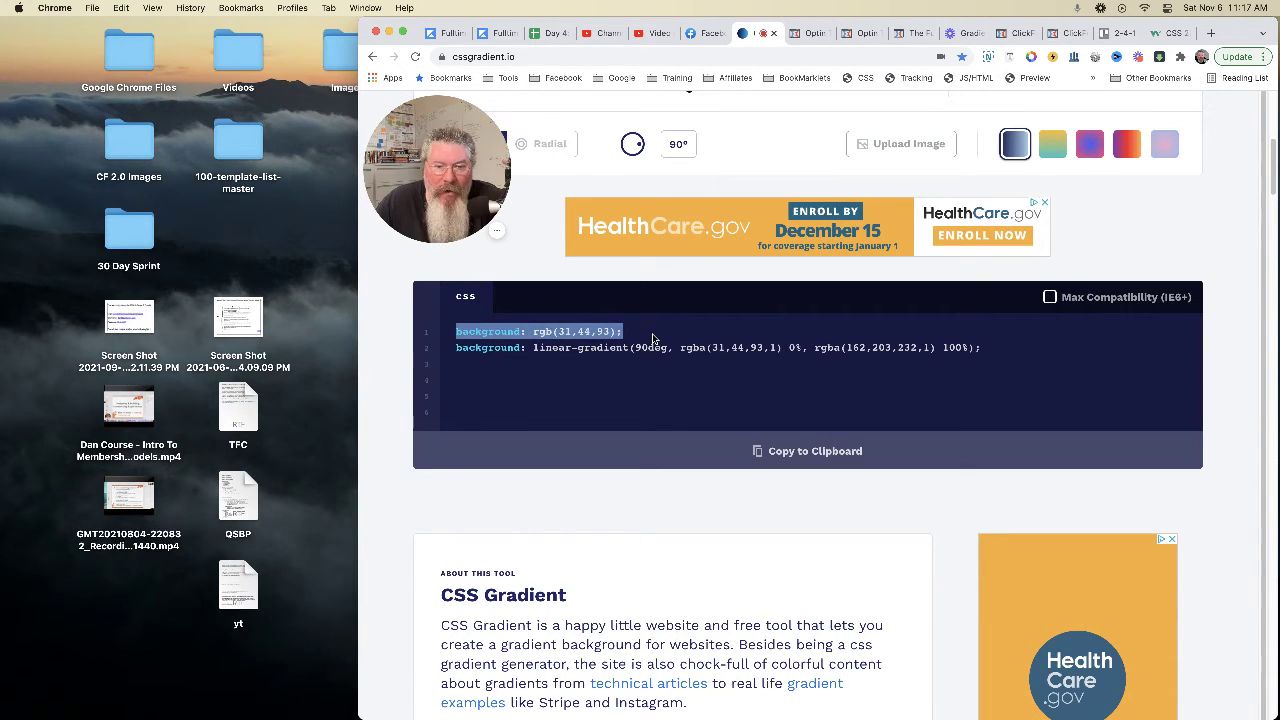
{"action": "left_click", "coordinate": [646, 393]}
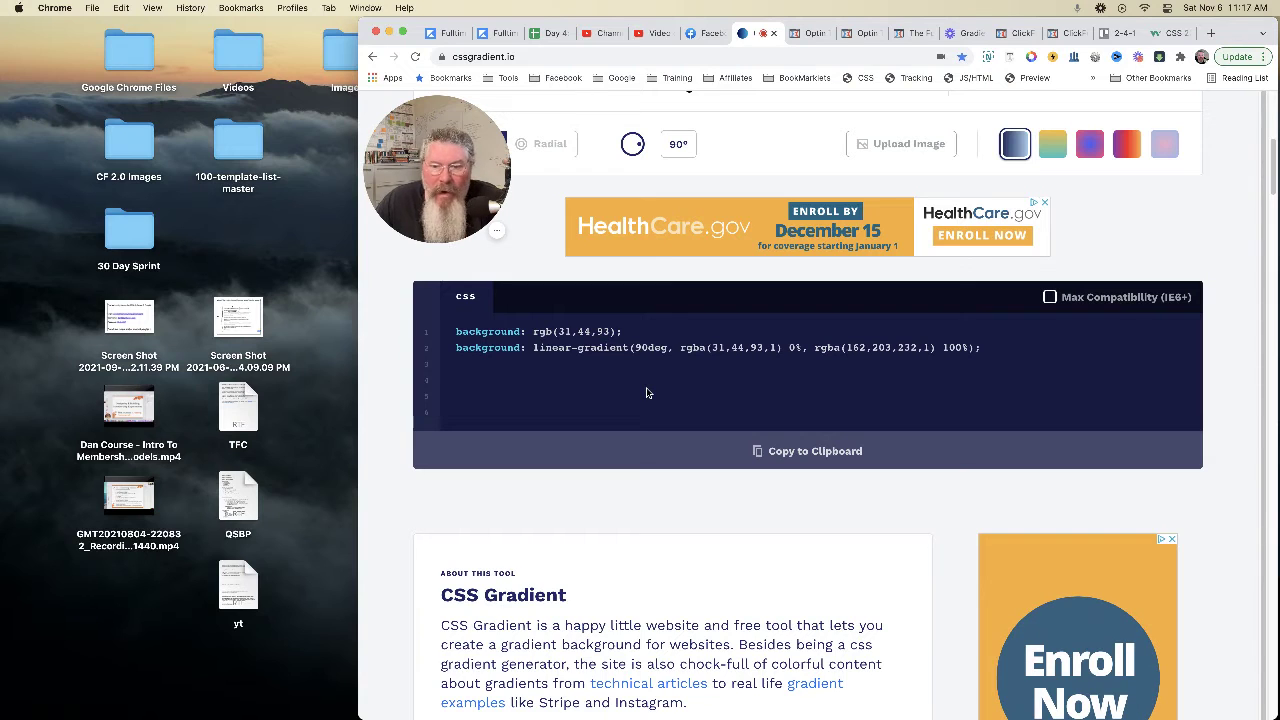
{"action": "left_click_drag", "start_coordinate": [457, 347], "coordinate": [1007, 352]}
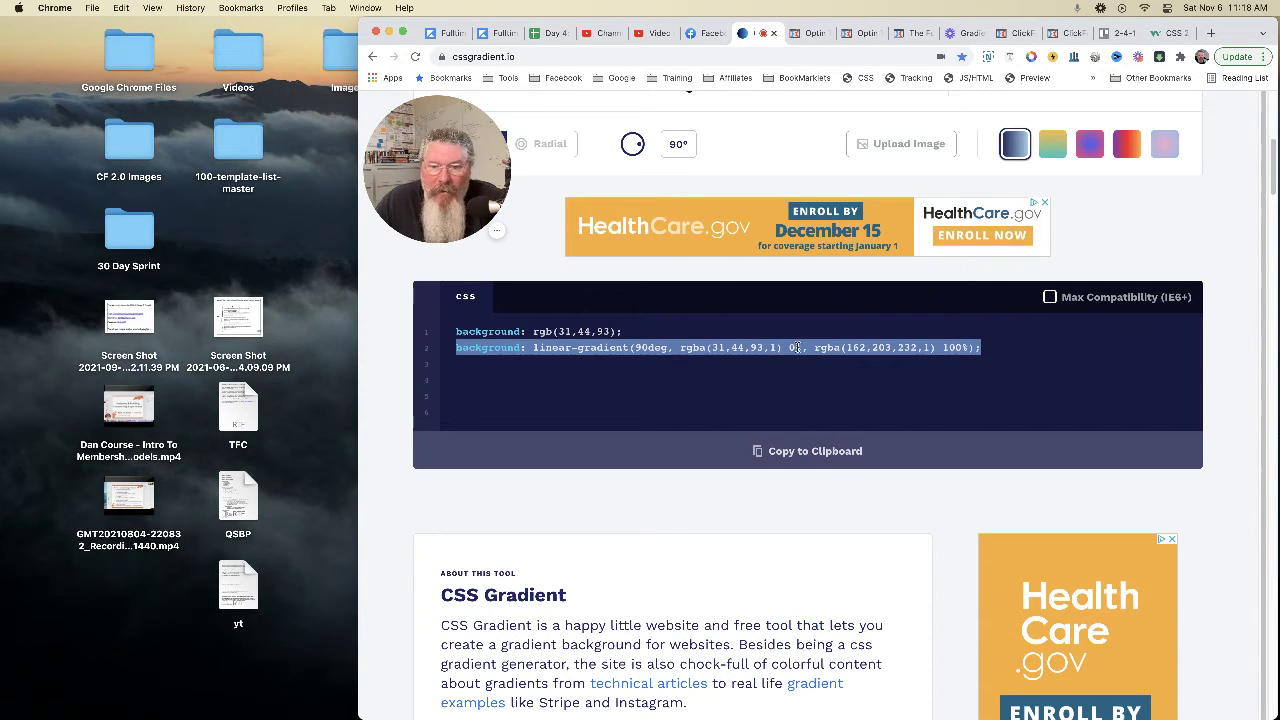
{"action": "left_click_drag", "start_coordinate": [804, 347], "coordinate": [787, 347]}
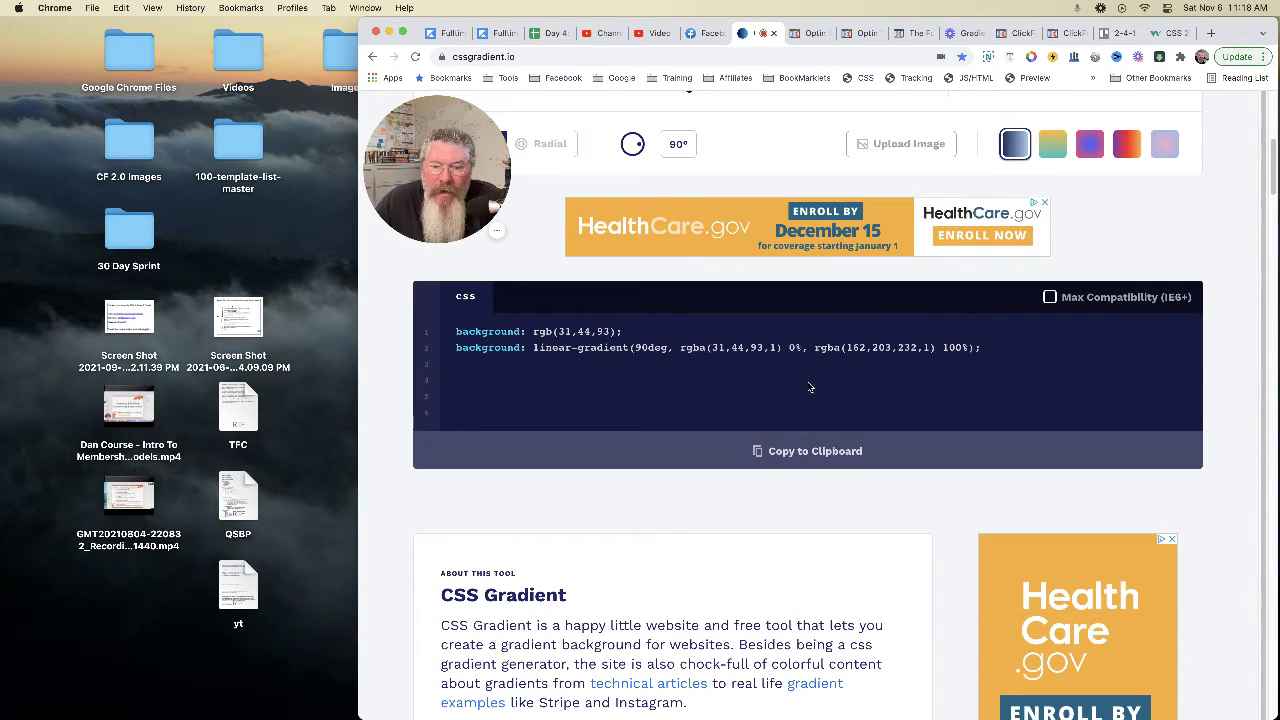
{"action": "left_click_drag", "start_coordinate": [942, 348], "coordinate": [972, 346]}
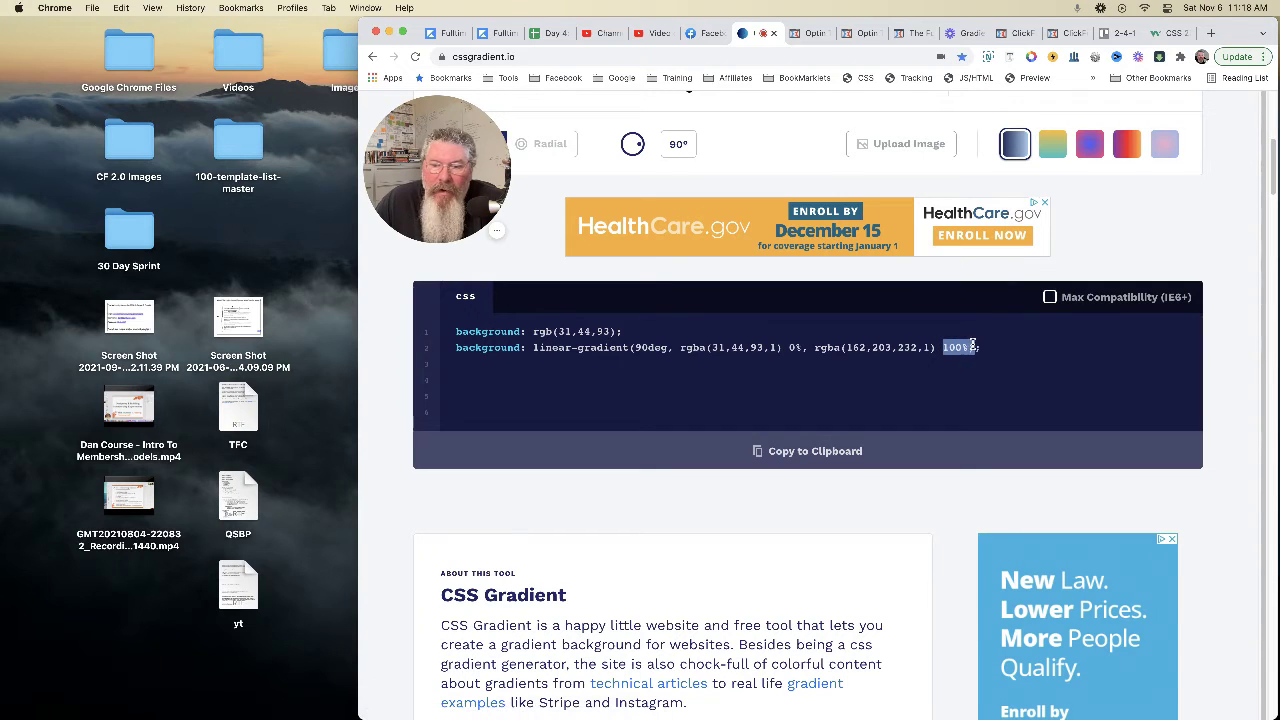
{"action": "left_click", "coordinate": [905, 383]}
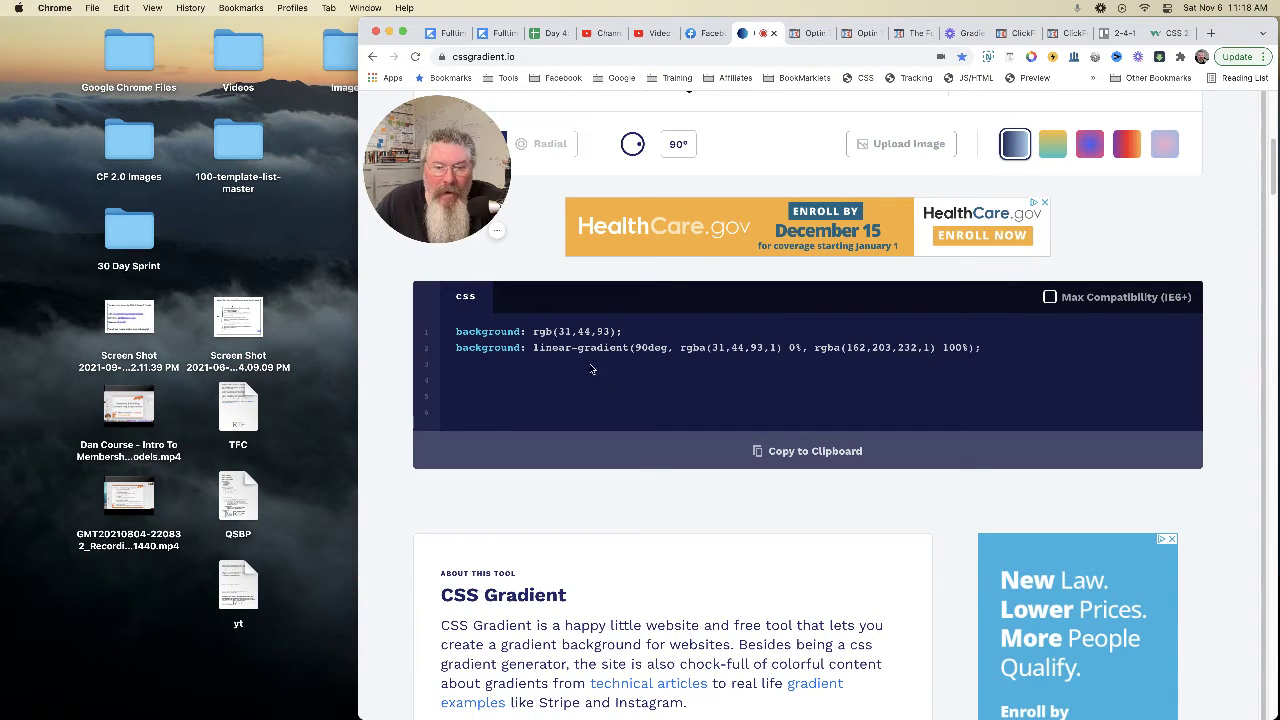
{"action": "left_click_drag", "start_coordinate": [531, 347], "coordinate": [982, 349]}
{"action": "left_click", "coordinate": [948, 404]}
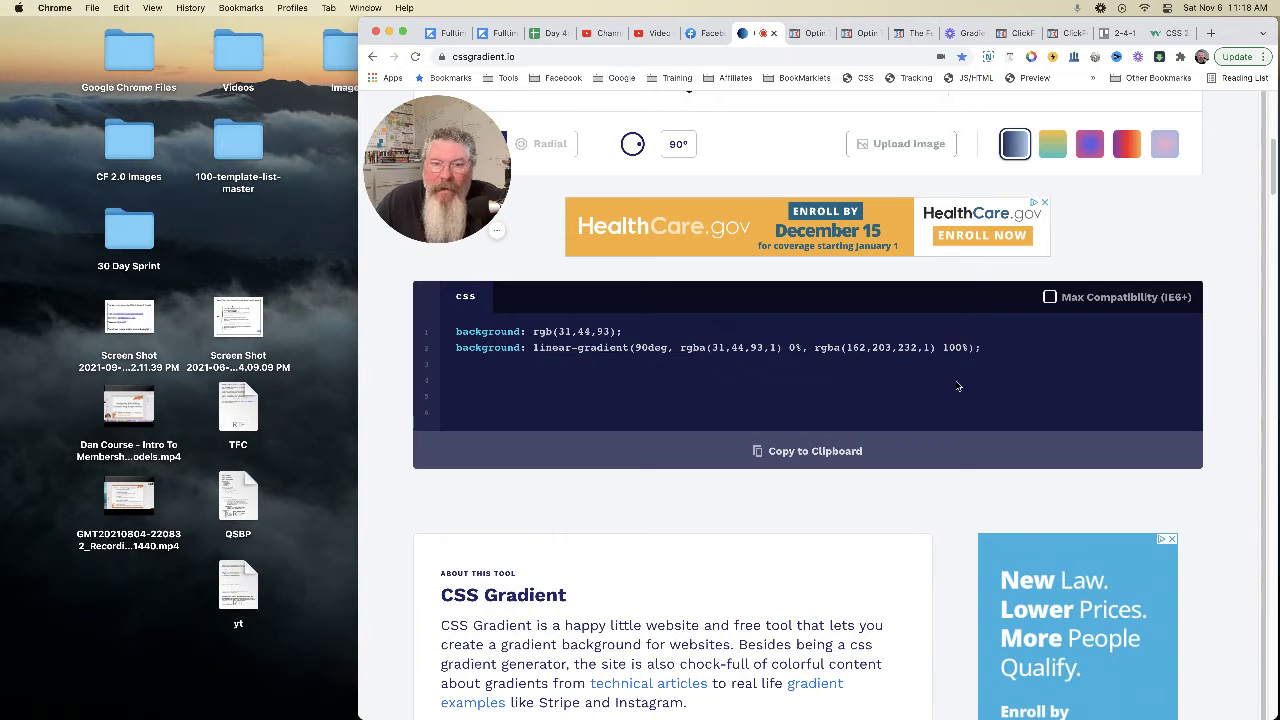
Step: Switch the gradient to radial to compare the generated CSS, and return it to linear
{"action": "scroll", "coordinate": [900, 252], "scroll_direction": "up", "scroll_amount": 1}
{"action": "left_click", "coordinate": [562, 160]}
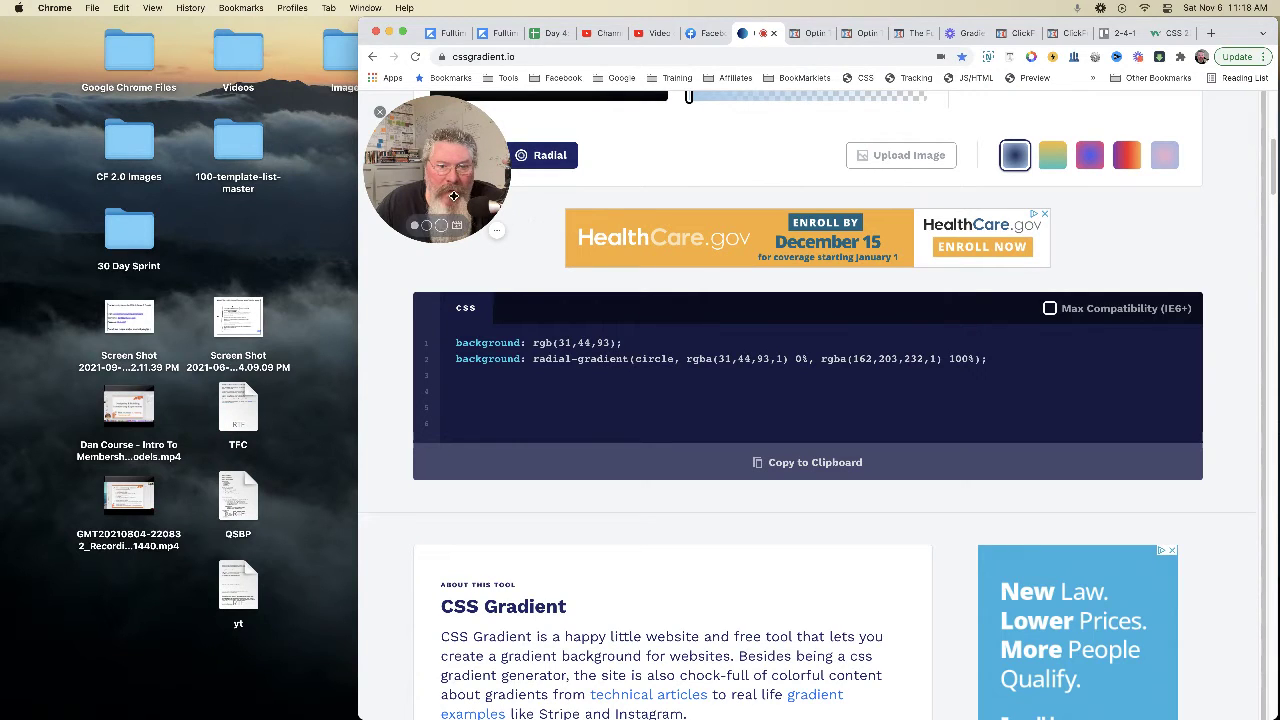
{"action": "mouse_move", "coordinate": [434, 111]}
{"action": "left_mouse_down"}
{"action": "mouse_move", "coordinate": [434, 226]}
{"action": "mouse_move", "coordinate": [452, 126]}
{"action": "left_mouse_up"}
{"action": "left_click", "coordinate": [470, 157]}
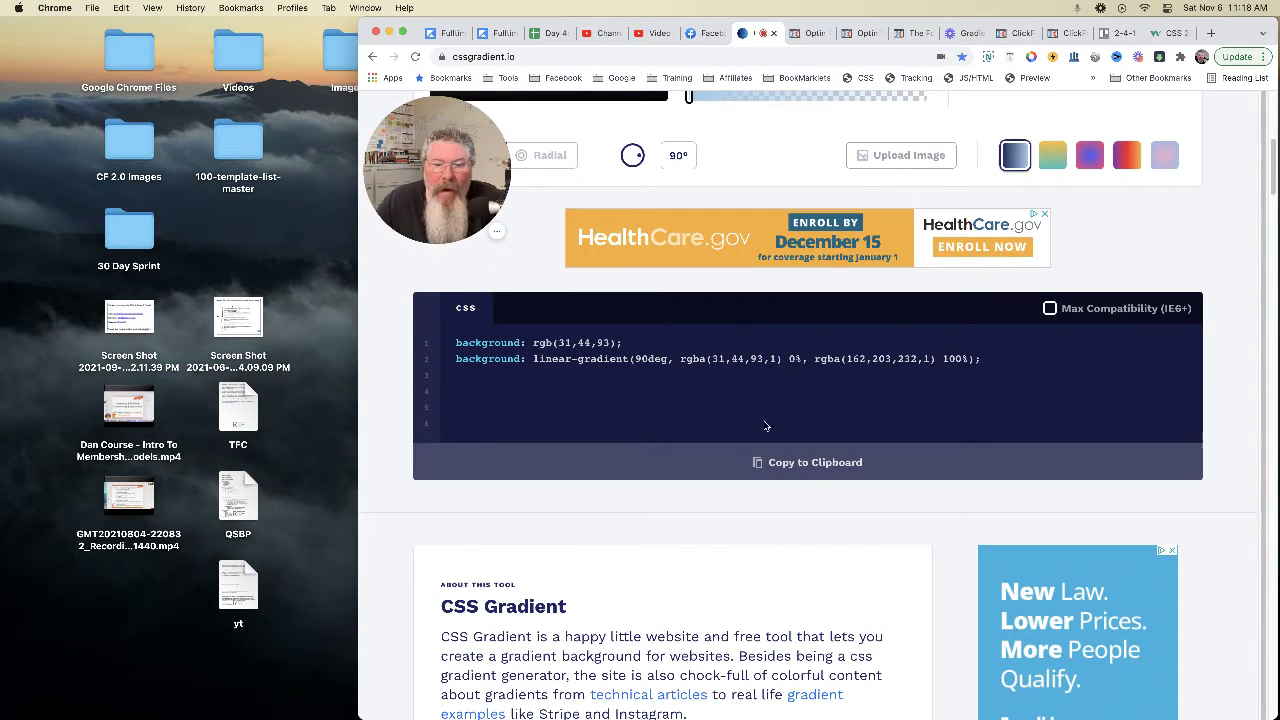
Step: Copy the gradient CSS, switch to The Funnel Code page in the ClickFunnels editor and add a button below the "Making ClickFunnels Infinitely Extendable..." text
{"action": "left_click", "coordinate": [766, 470]}
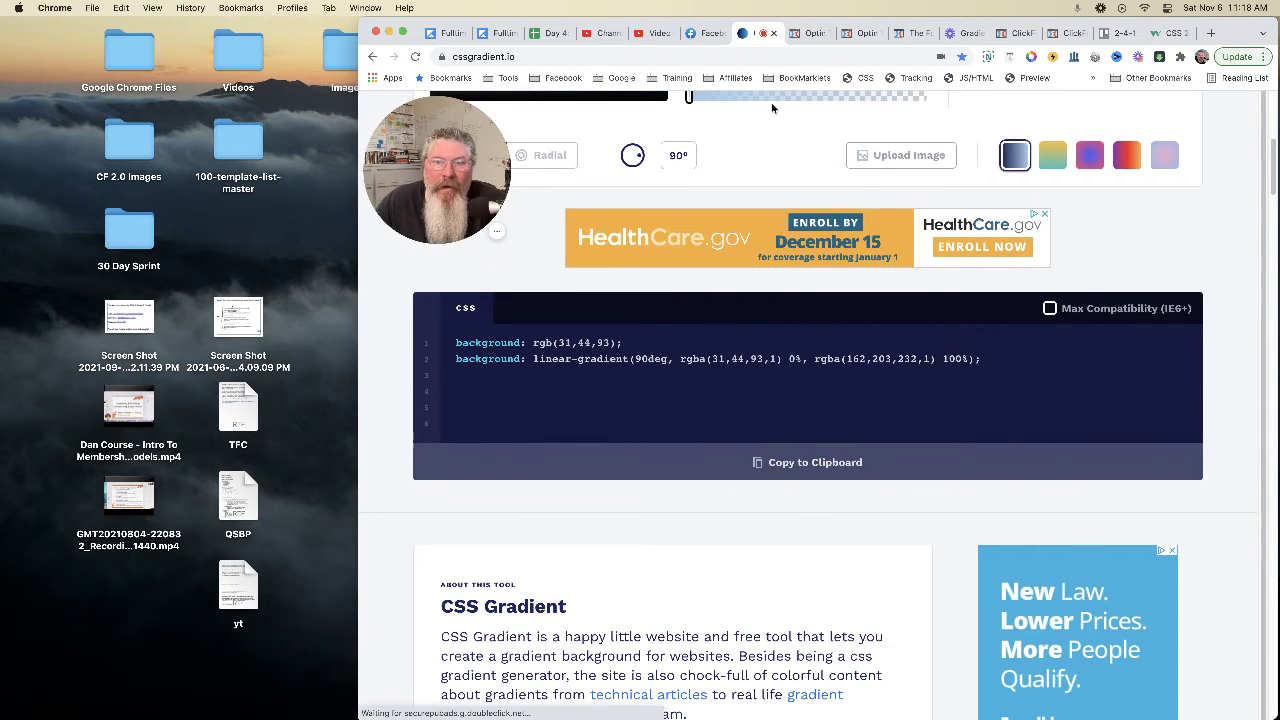
{"action": "left_click", "coordinate": [911, 34]}
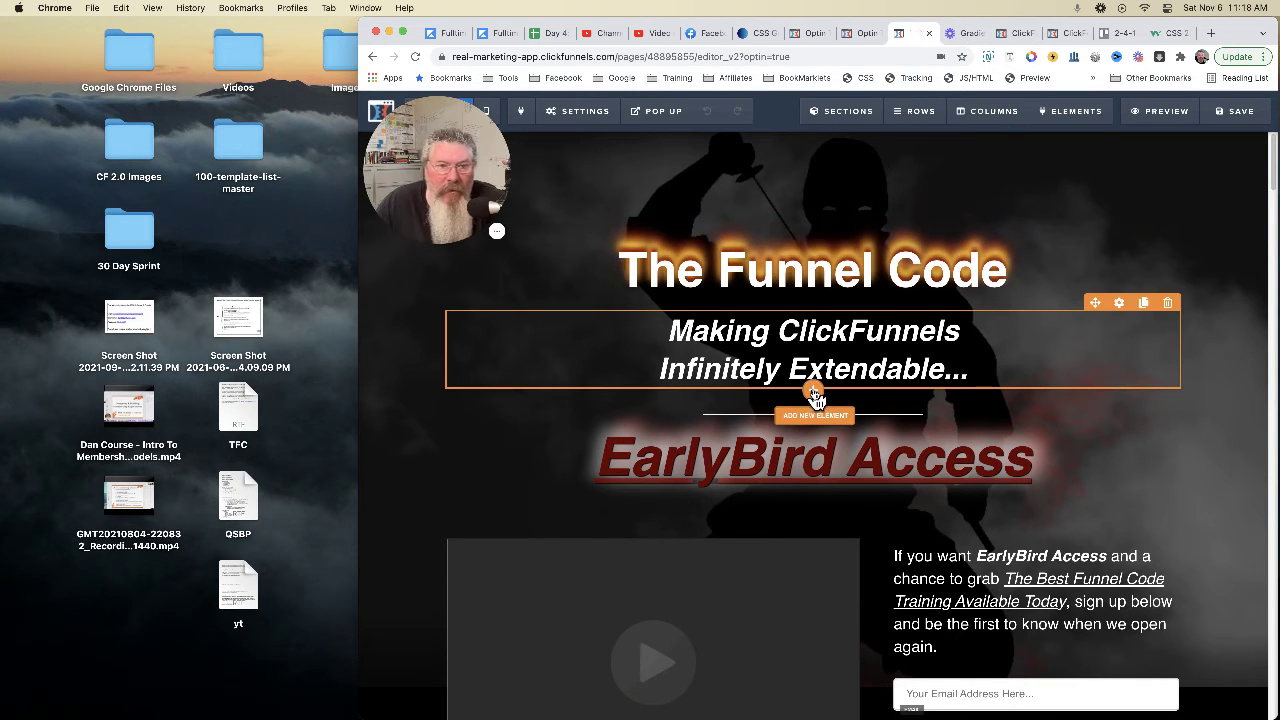
{"action": "left_click", "coordinate": [815, 391]}
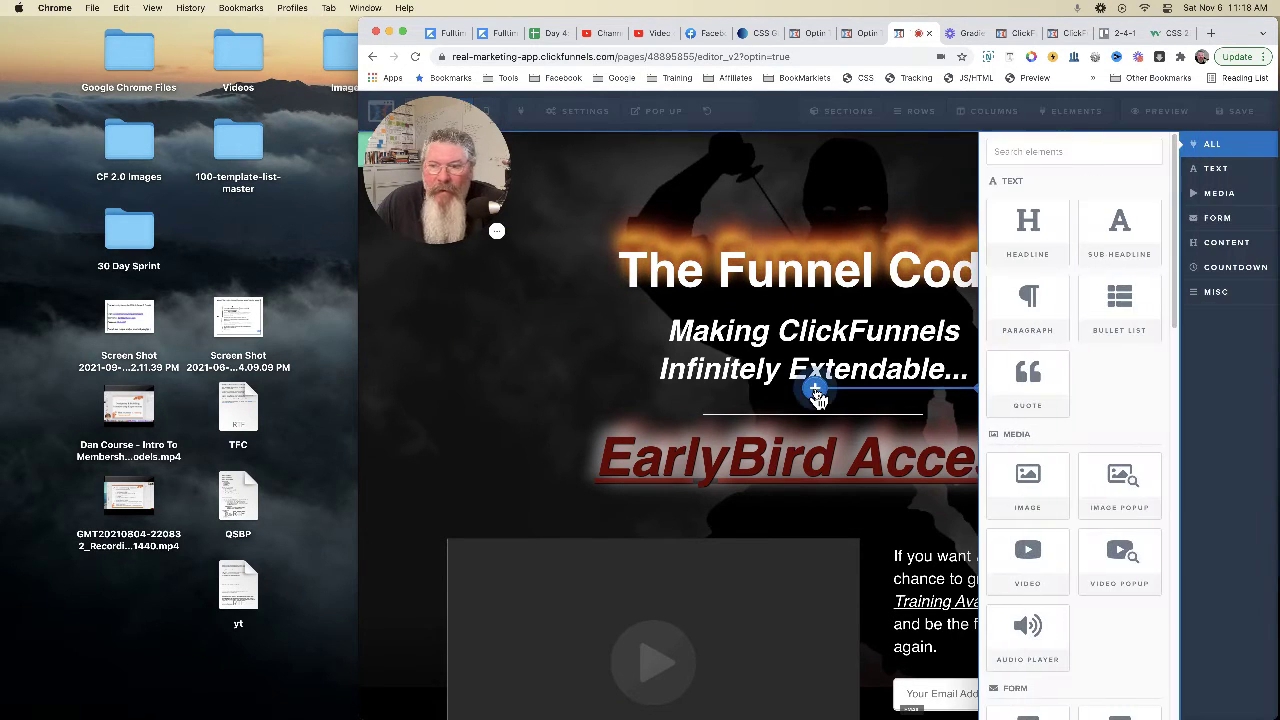
{"action": "scroll", "coordinate": [1050, 485], "scroll_direction": "down", "scroll_amount": 5}
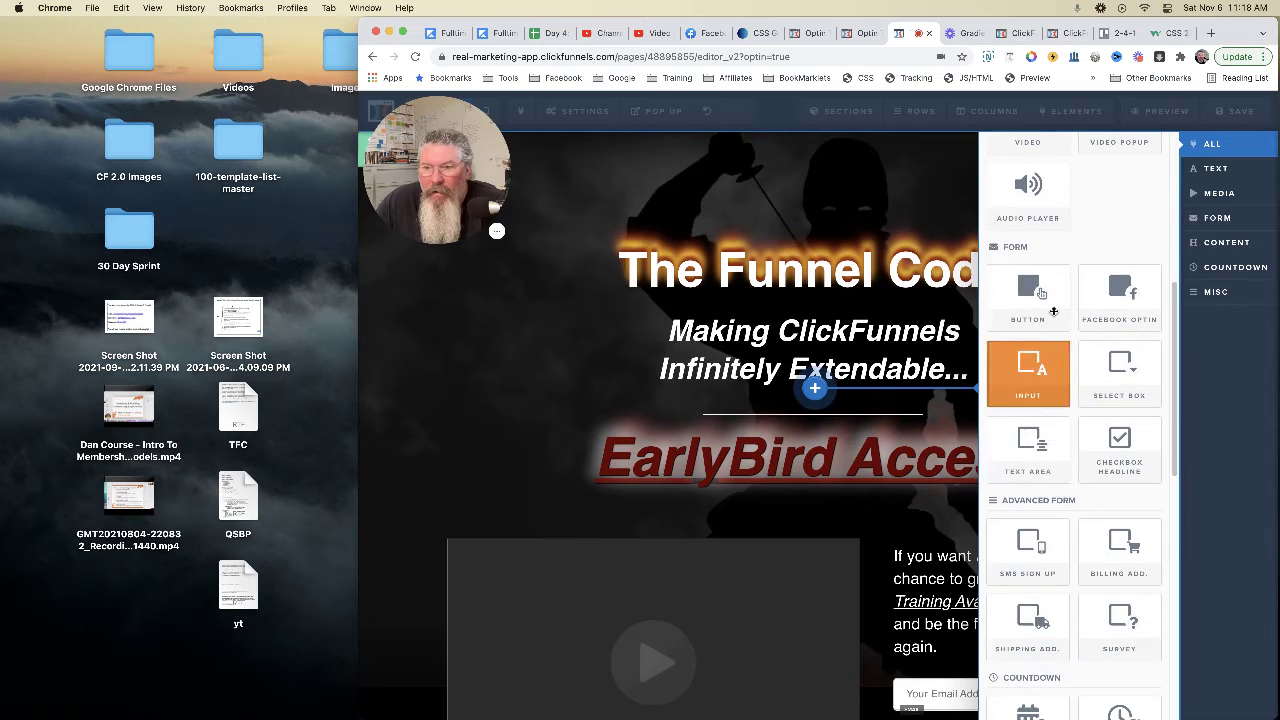
{"action": "left_click", "coordinate": [1034, 298]}
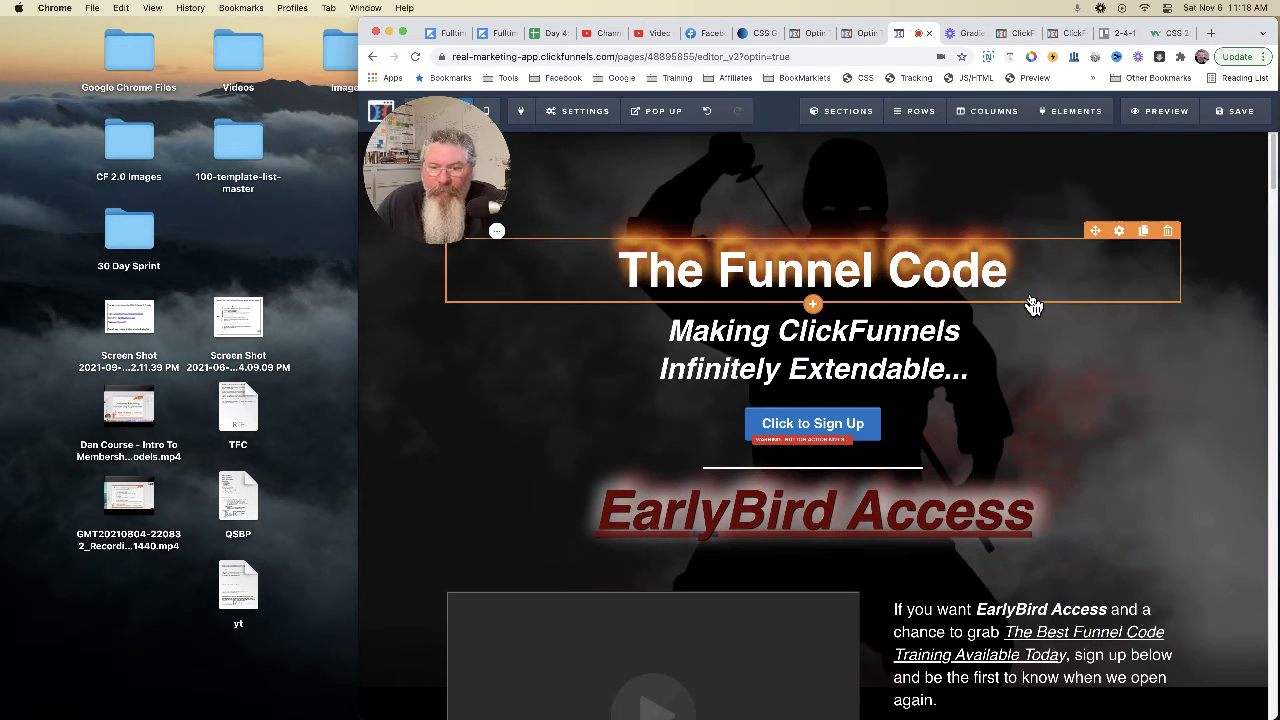
Step: Set the "Click to Sign Up" button's font size to 68 and save the page
{"action": "left_click", "coordinate": [849, 426]}
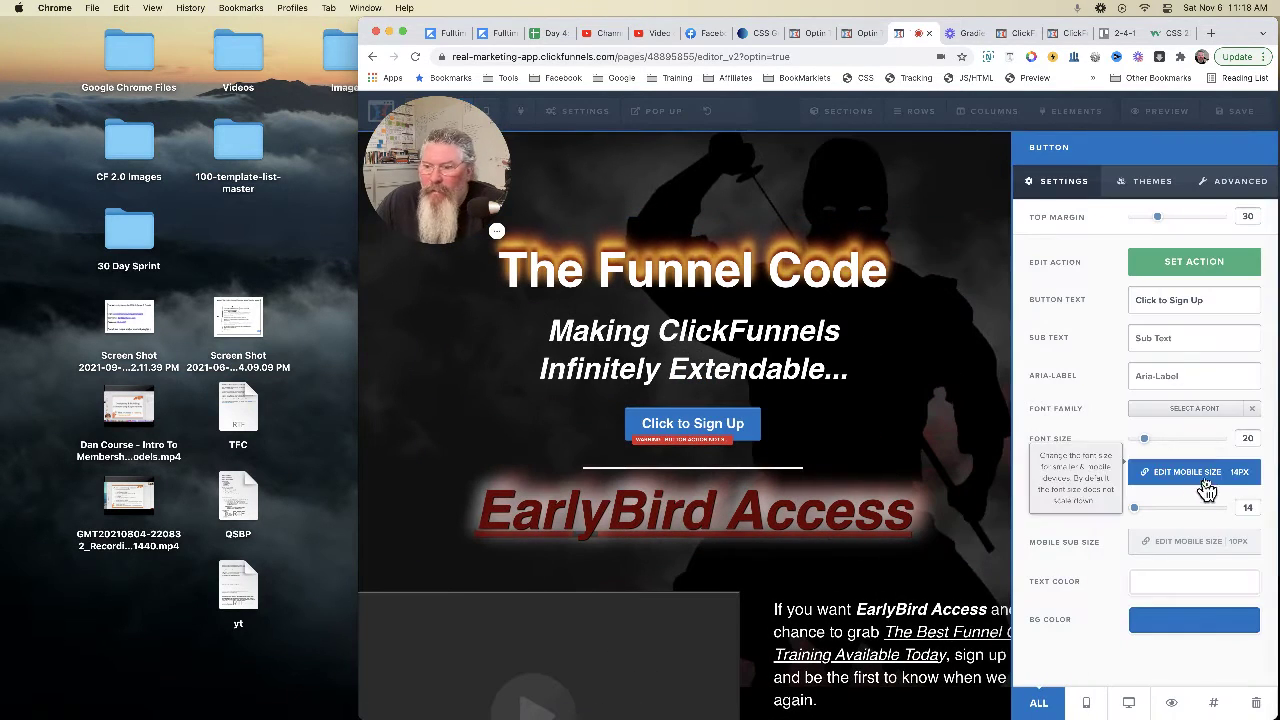
{"action": "left_click_drag", "start_coordinate": [1146, 446], "coordinate": [1224, 453]}
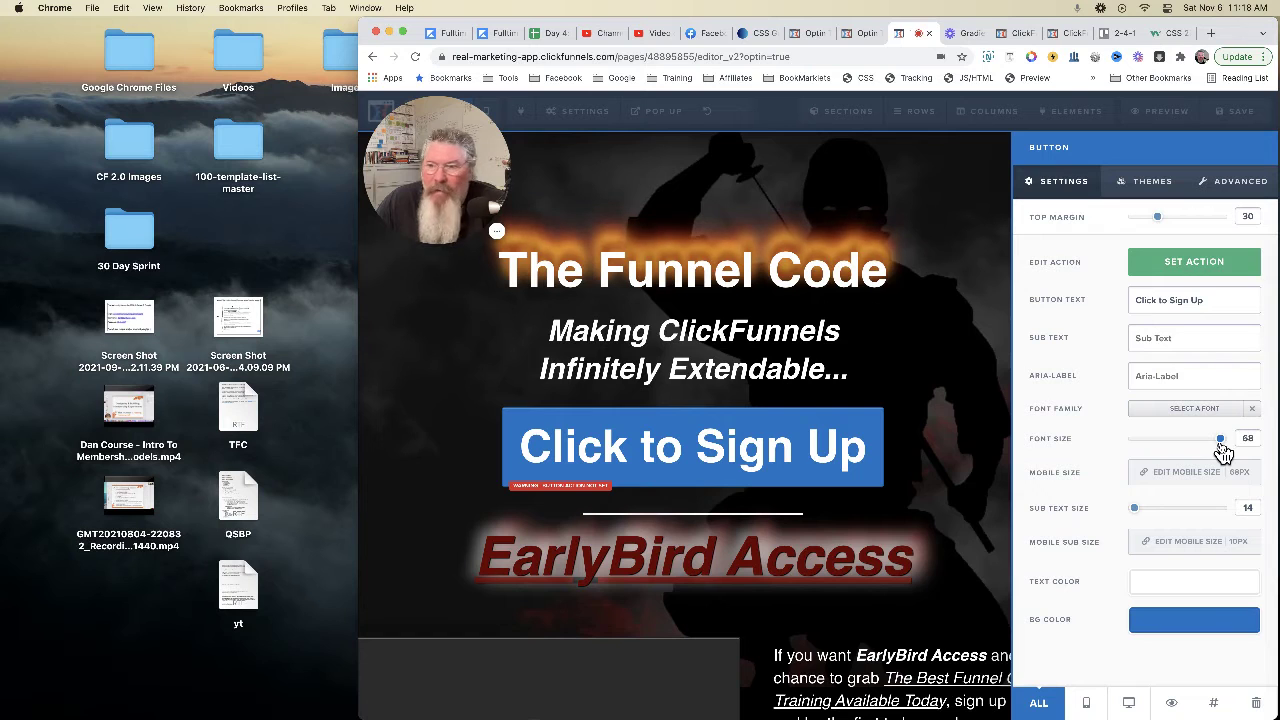
{"action": "left_click", "coordinate": [1235, 122]}
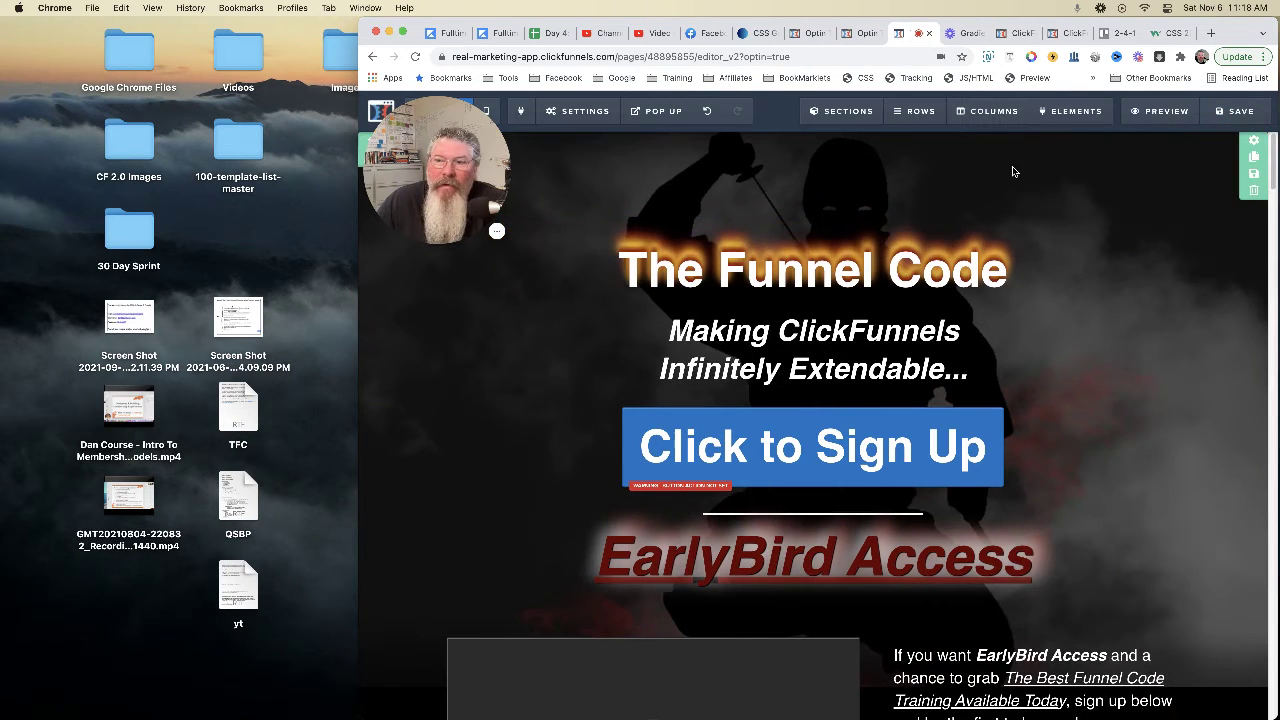
{"action": "left_click", "coordinate": [1234, 111]}
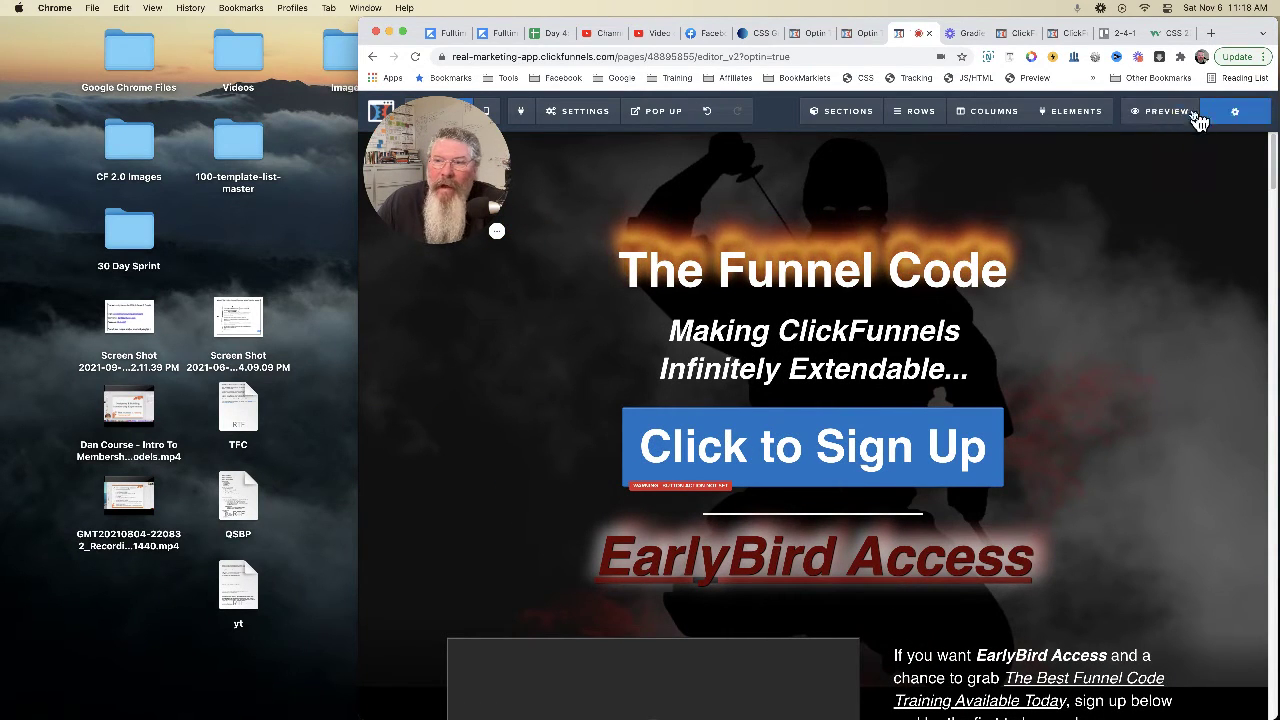
Step: Preview the page, widen the browser window and inspect the "Click to Sign Up" button in the developer tools
{"action": "left_click", "coordinate": [1160, 112]}
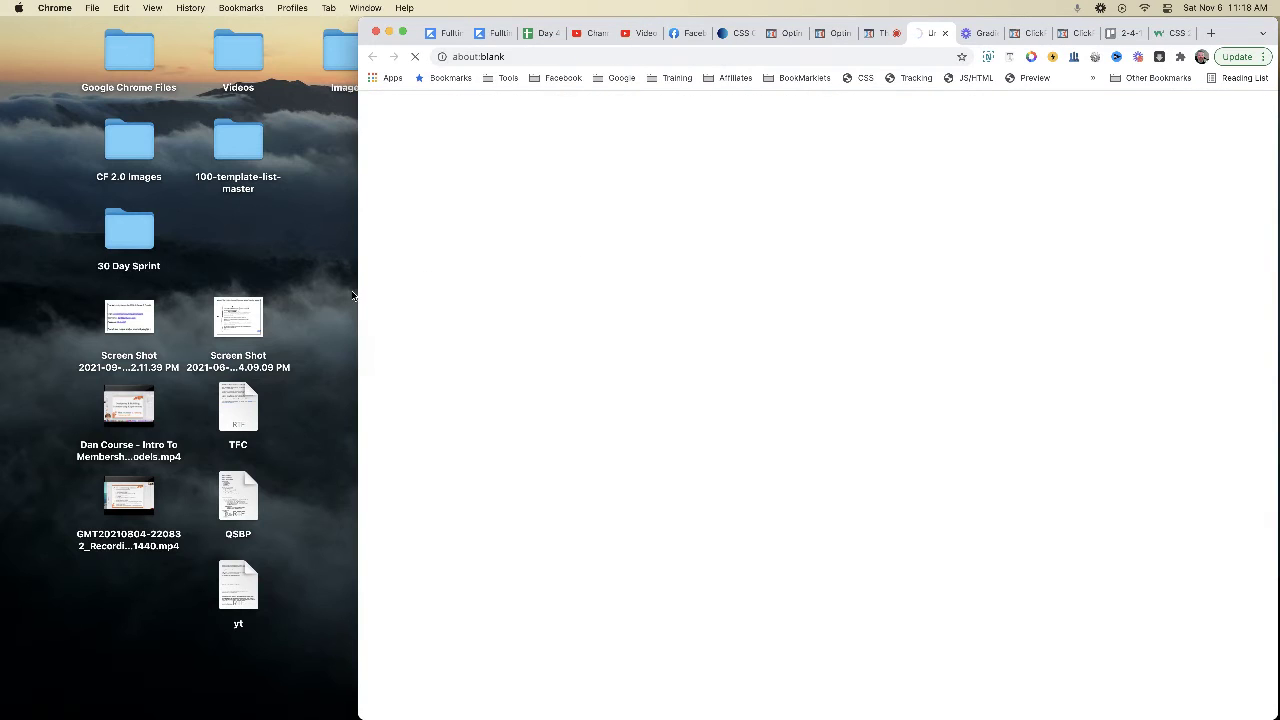
{"action": "left_click_drag", "start_coordinate": [357, 283], "coordinate": [58, 265]}
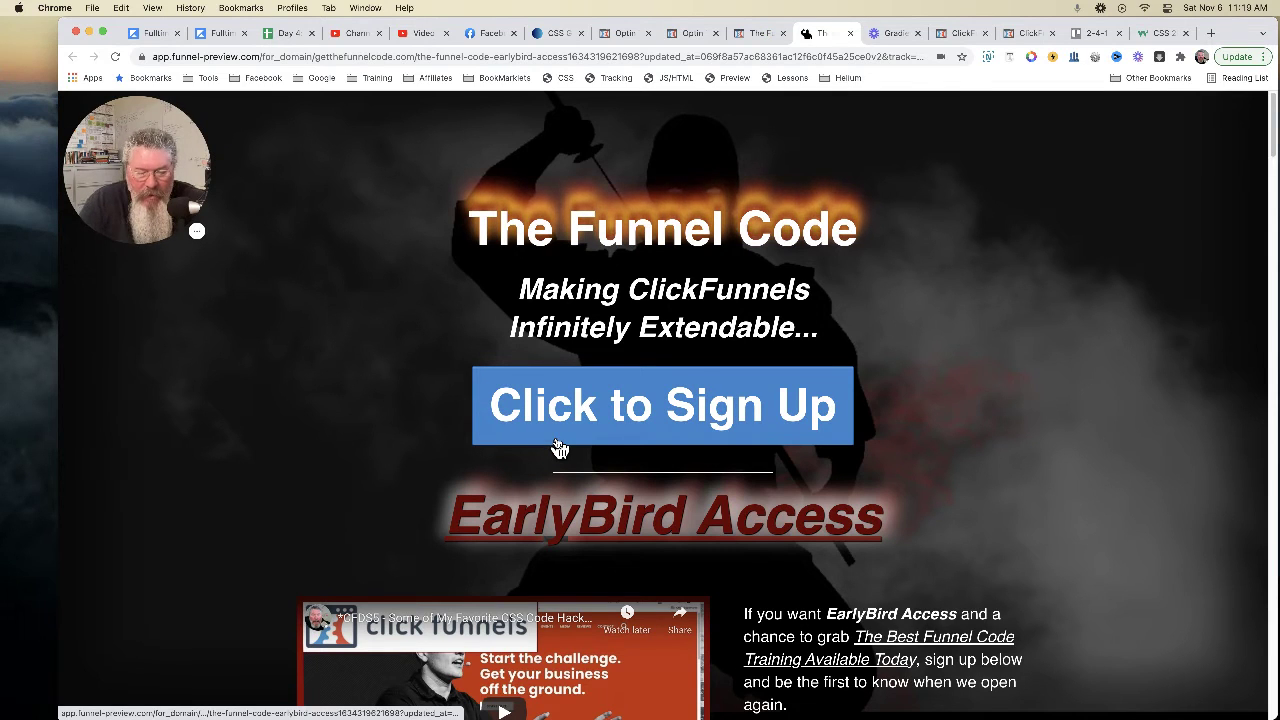
{"action": "key", "text": "super+alt+i"}
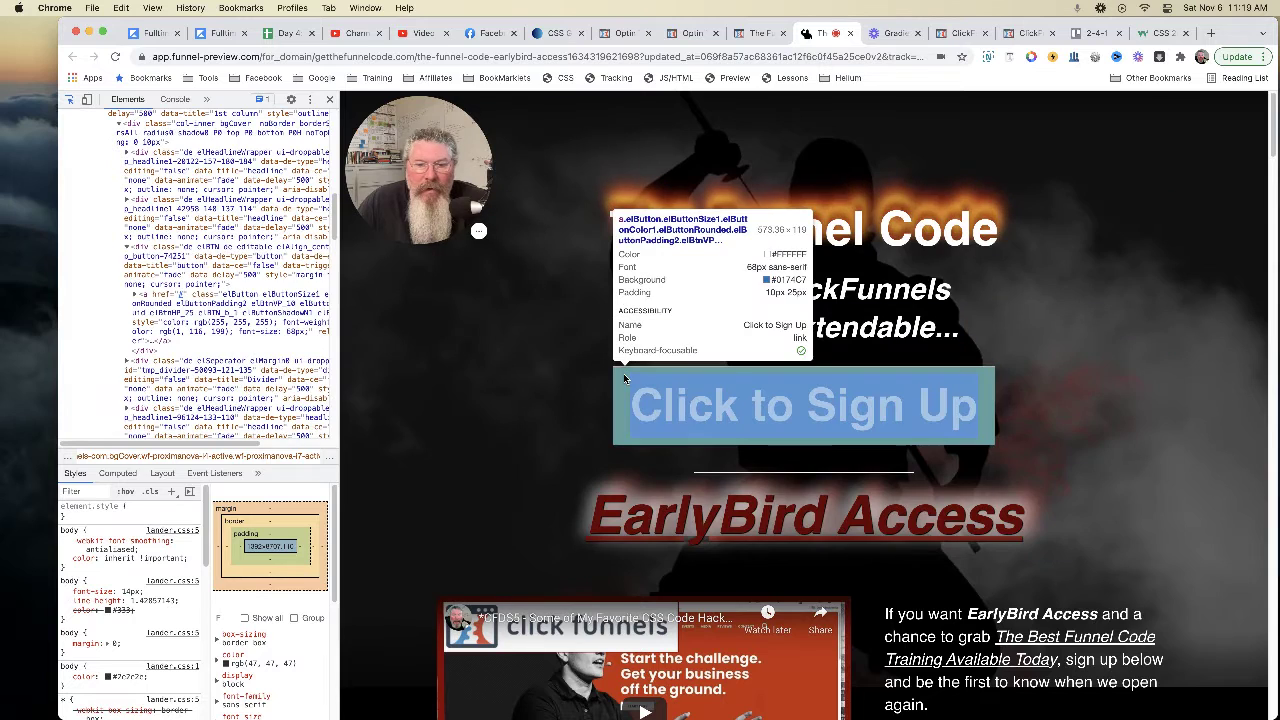
{"action": "left_click", "coordinate": [623, 375]}
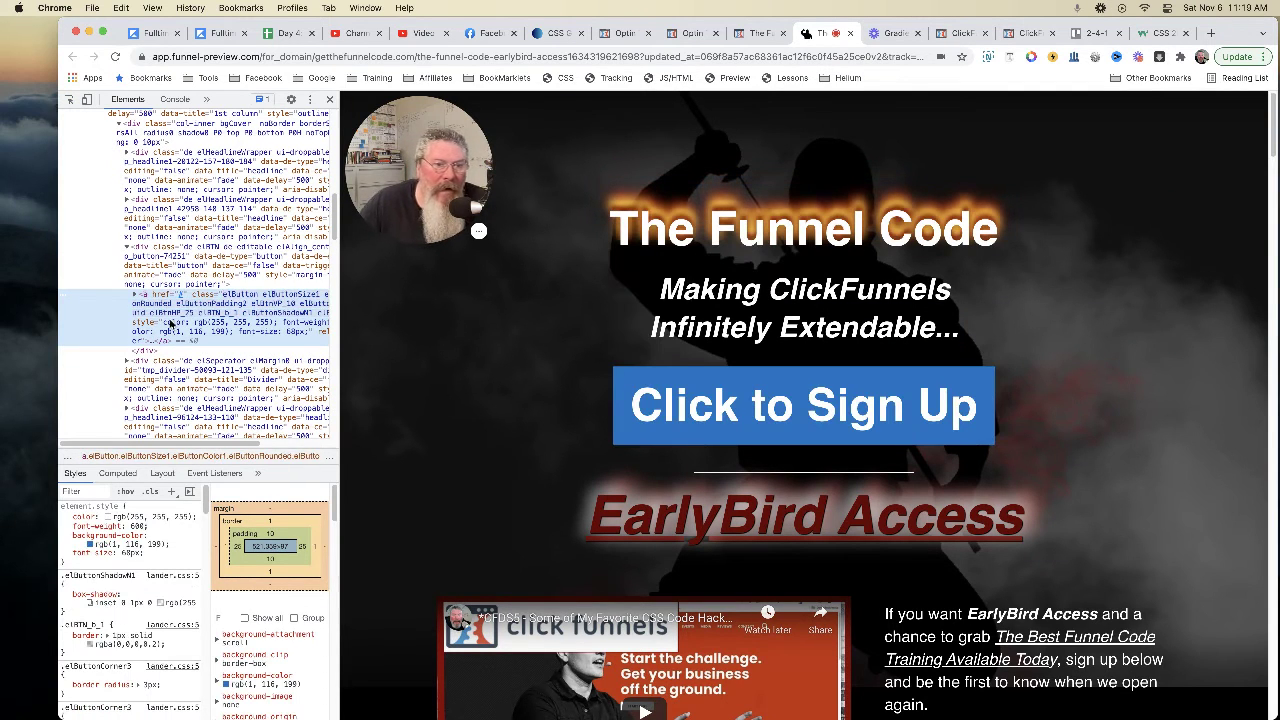
Step: Examine the button's HTML, comparing the anchor element's classes and inline styles with the ID of its parent div
{"action": "double_click", "coordinate": [250, 300]}
{"action": "double_click", "coordinate": [249, 298]}
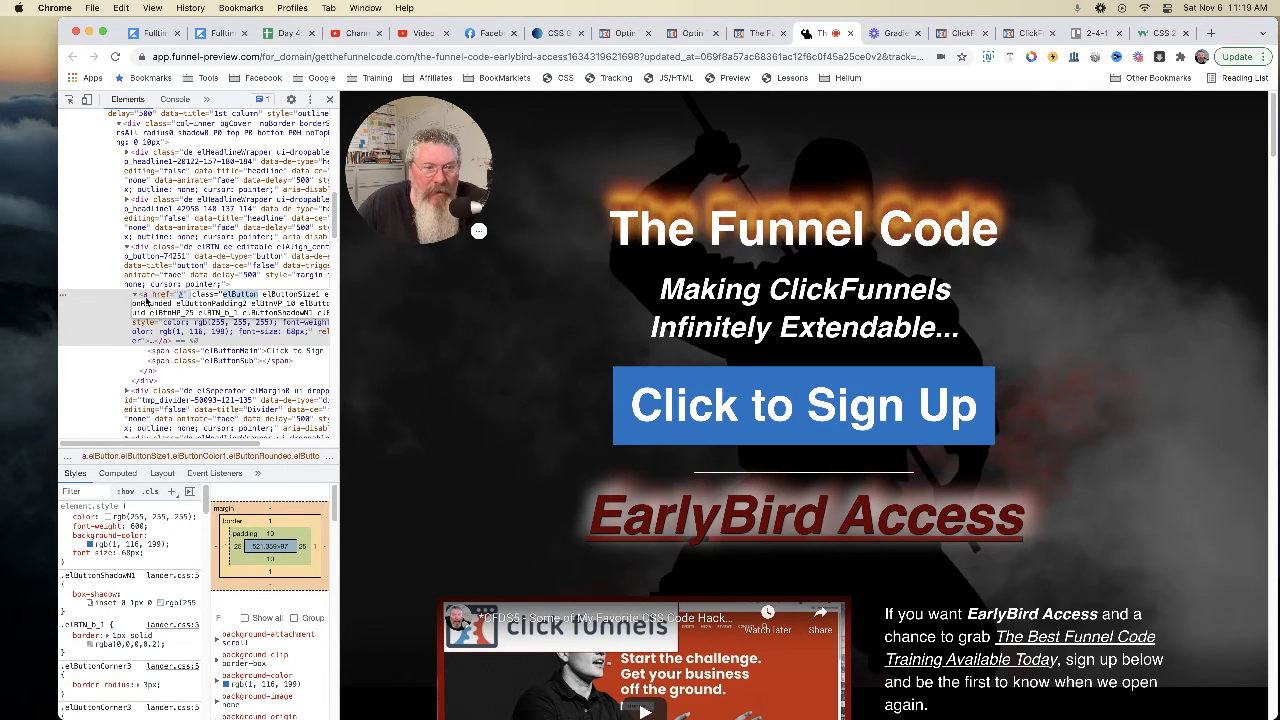
{"action": "left_click", "coordinate": [146, 300]}
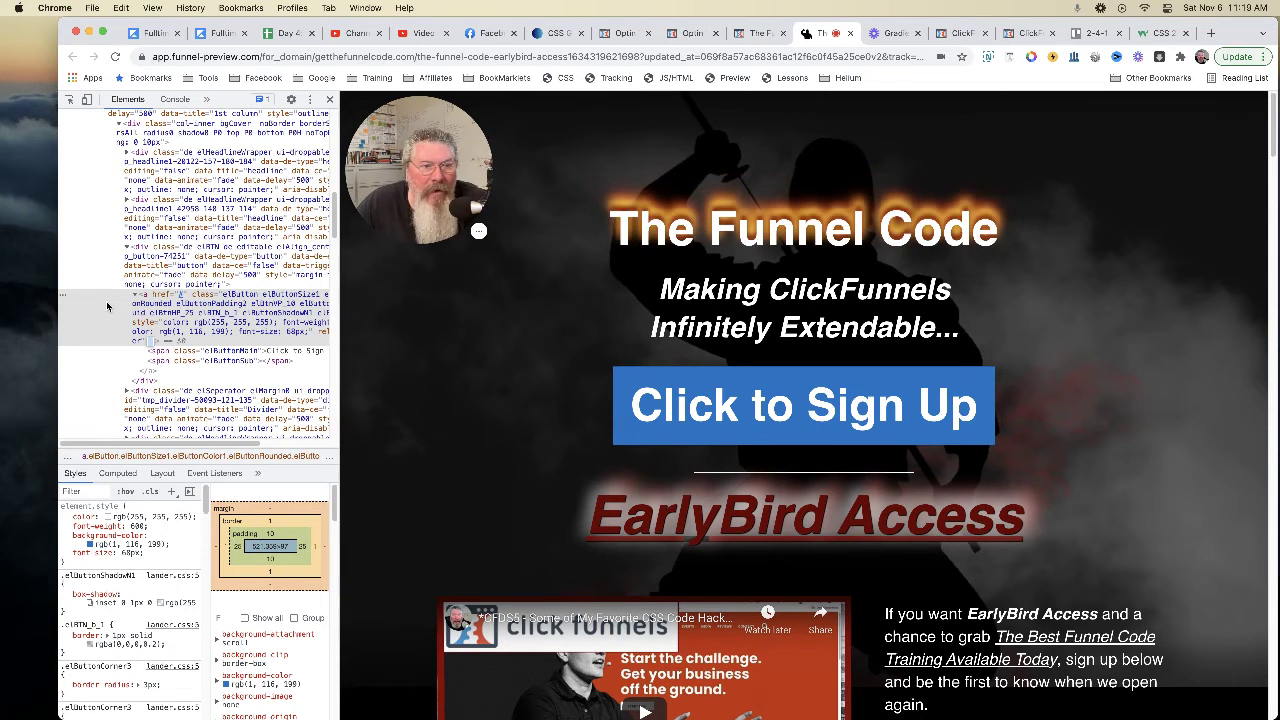
{"action": "left_click", "coordinate": [101, 265]}
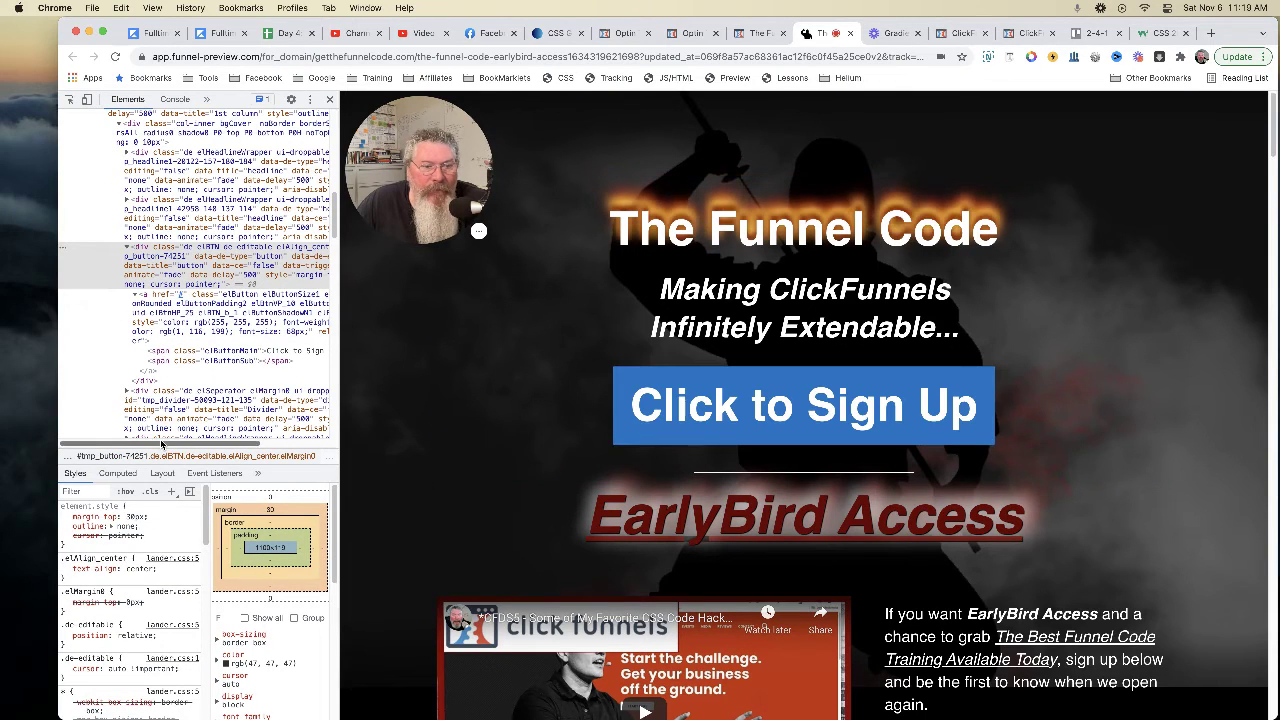
{"action": "scroll", "coordinate": [148, 440], "scroll_direction": "right", "scroll_amount": 3}
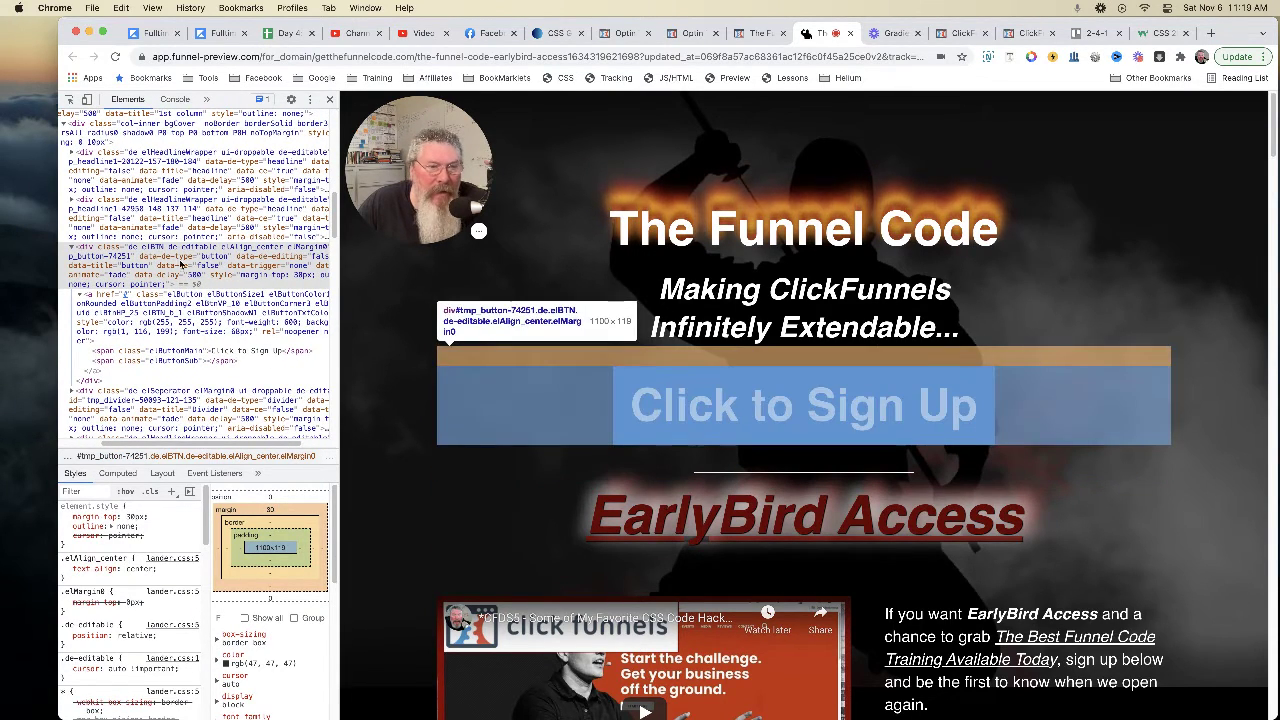
{"action": "scroll", "coordinate": [90, 263], "scroll_direction": "right", "scroll_amount": 2}
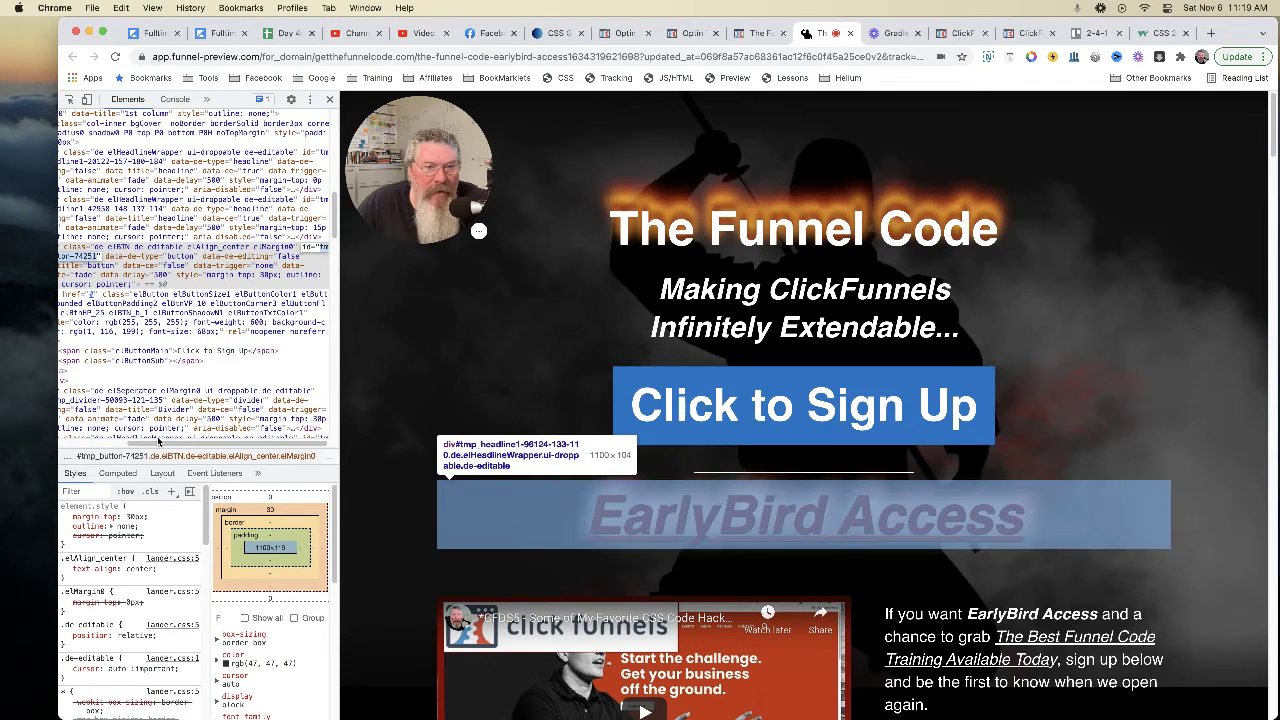
{"action": "scroll", "coordinate": [158, 443], "scroll_direction": "left", "scroll_amount": 3}
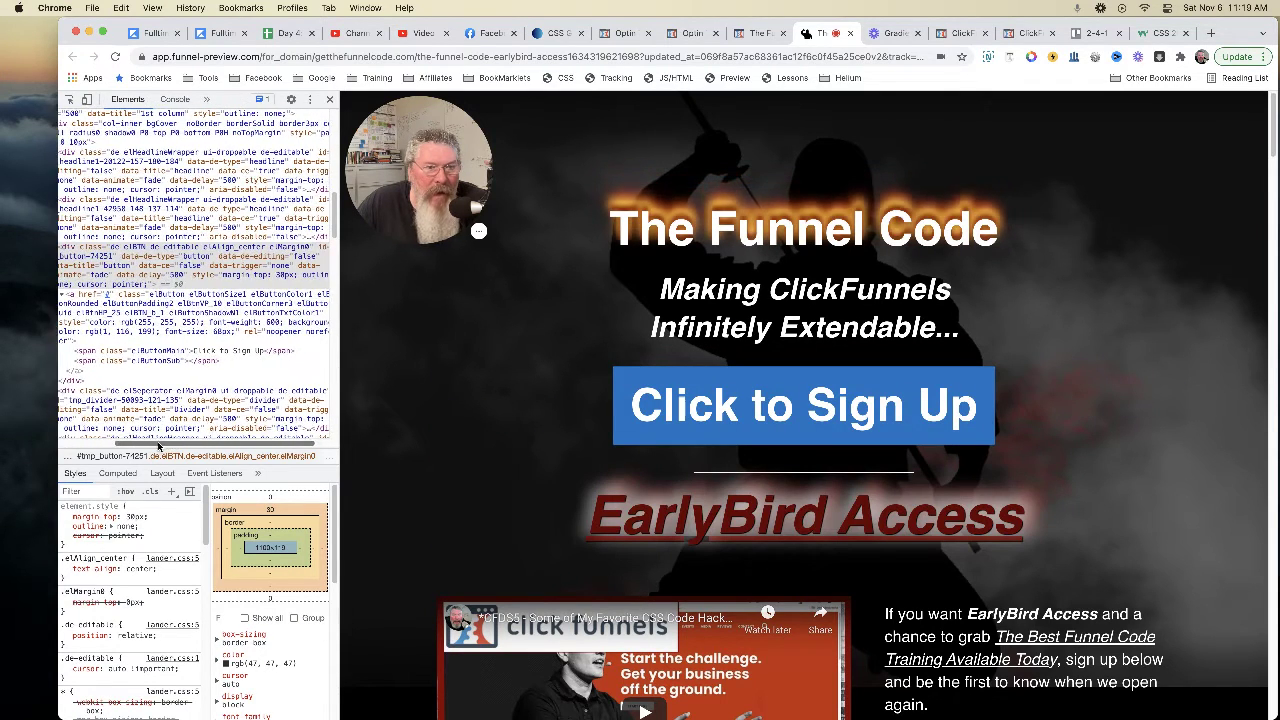
{"action": "scroll", "coordinate": [158, 443], "scroll_direction": "left", "scroll_amount": 2}
{"action": "scroll", "coordinate": [152, 443], "scroll_direction": "left", "scroll_amount": 1}
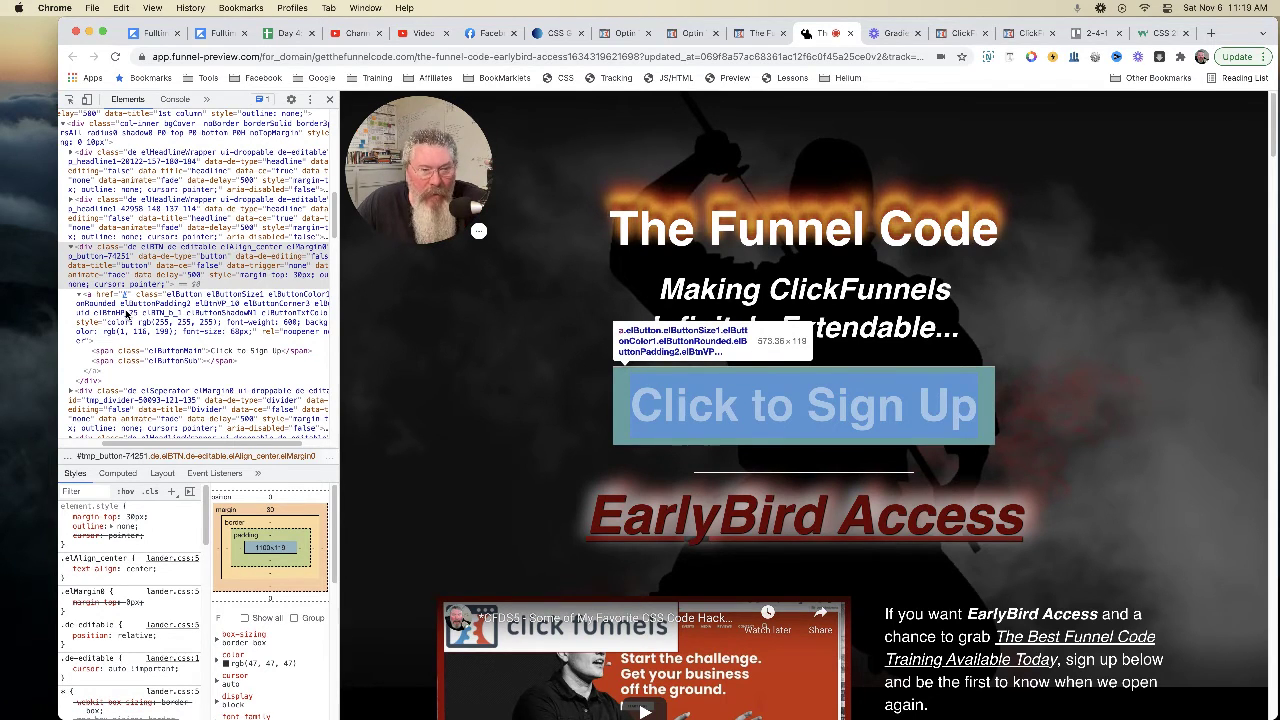
{"action": "left_click", "coordinate": [79, 313]}
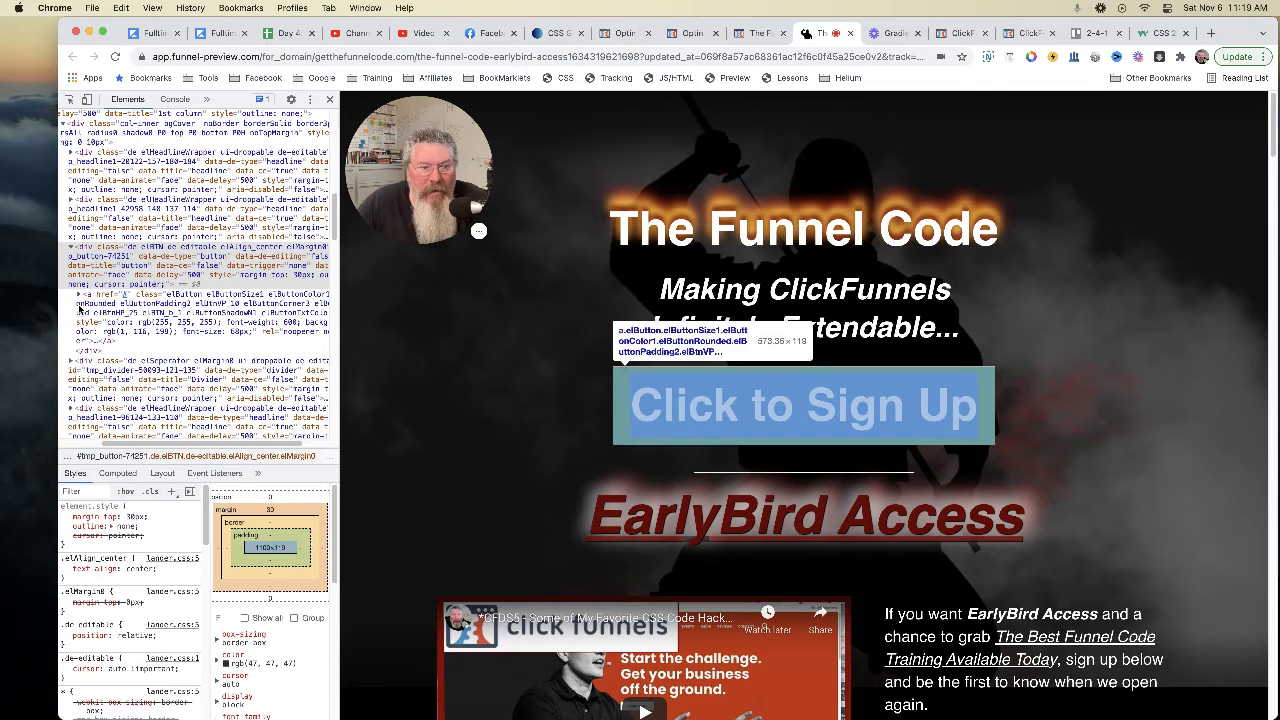
{"action": "left_click", "coordinate": [79, 310]}
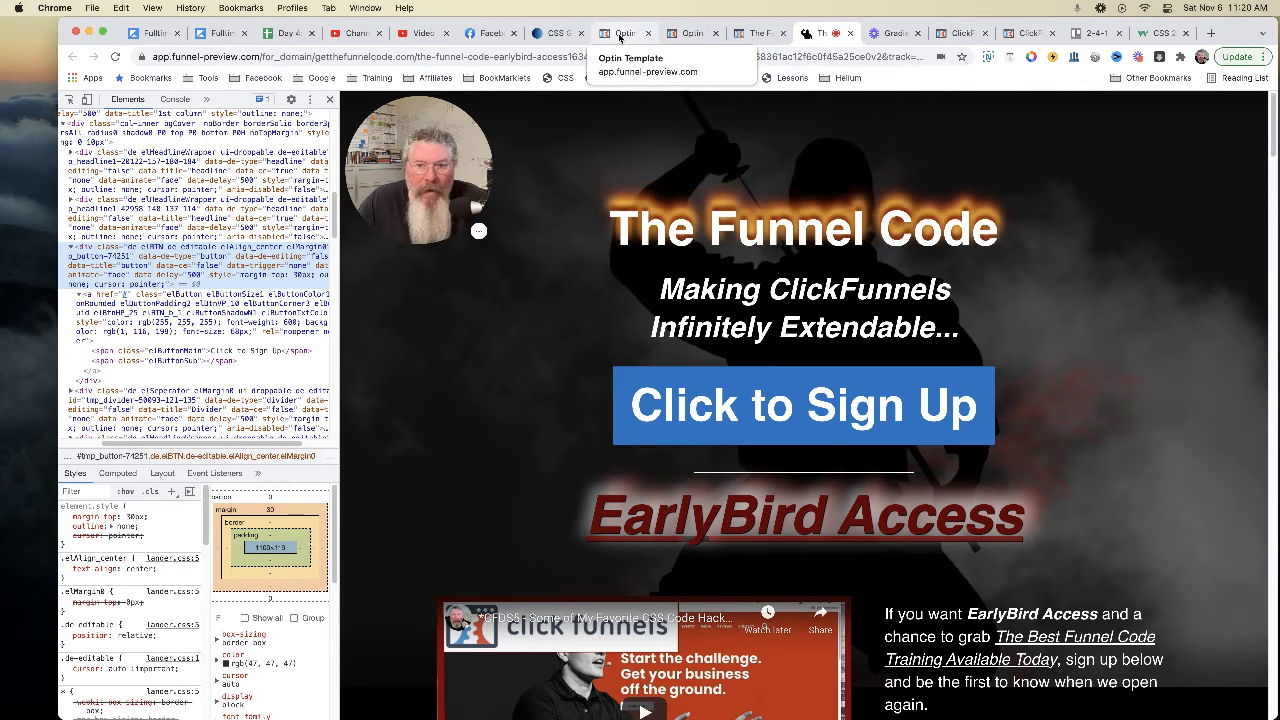
Step: In the ClickFunnels editor's Custom CSS, paste the gradient background declarations below the #container-27866 rule, indent them and add a closing brace and a blank line above
{"action": "left_click", "coordinate": [757, 33]}
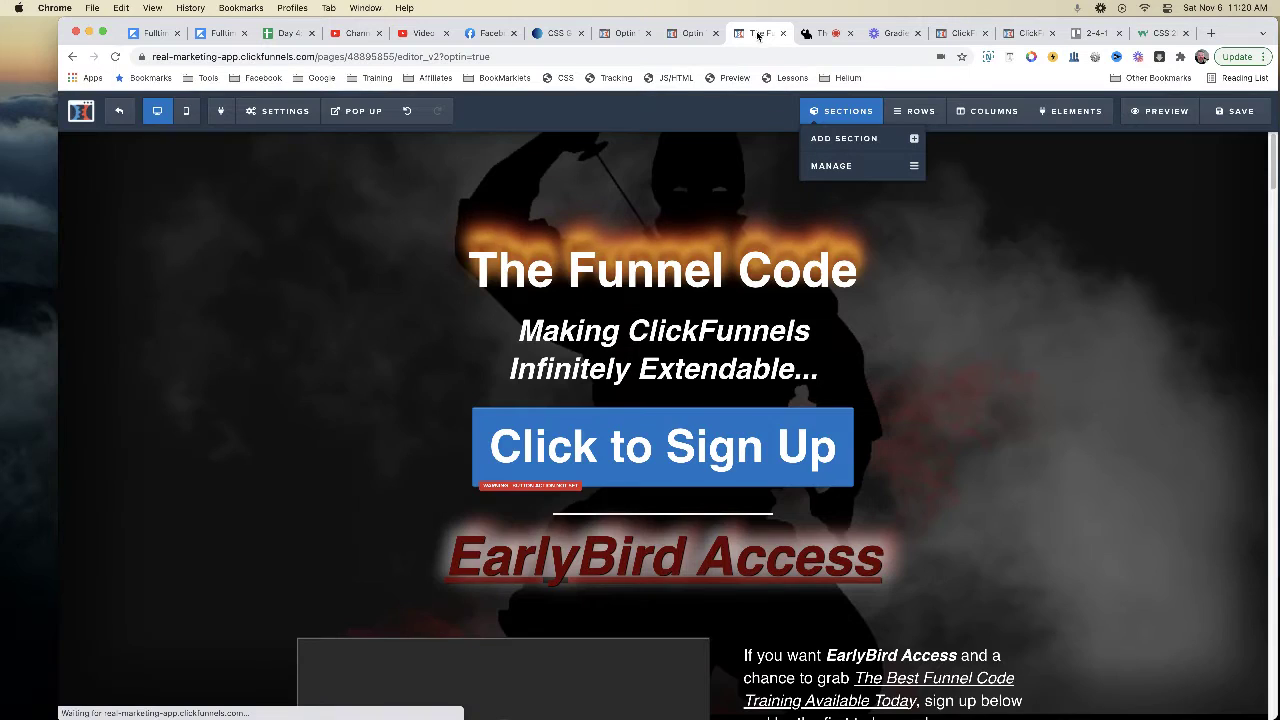
{"action": "left_click", "coordinate": [562, 78]}
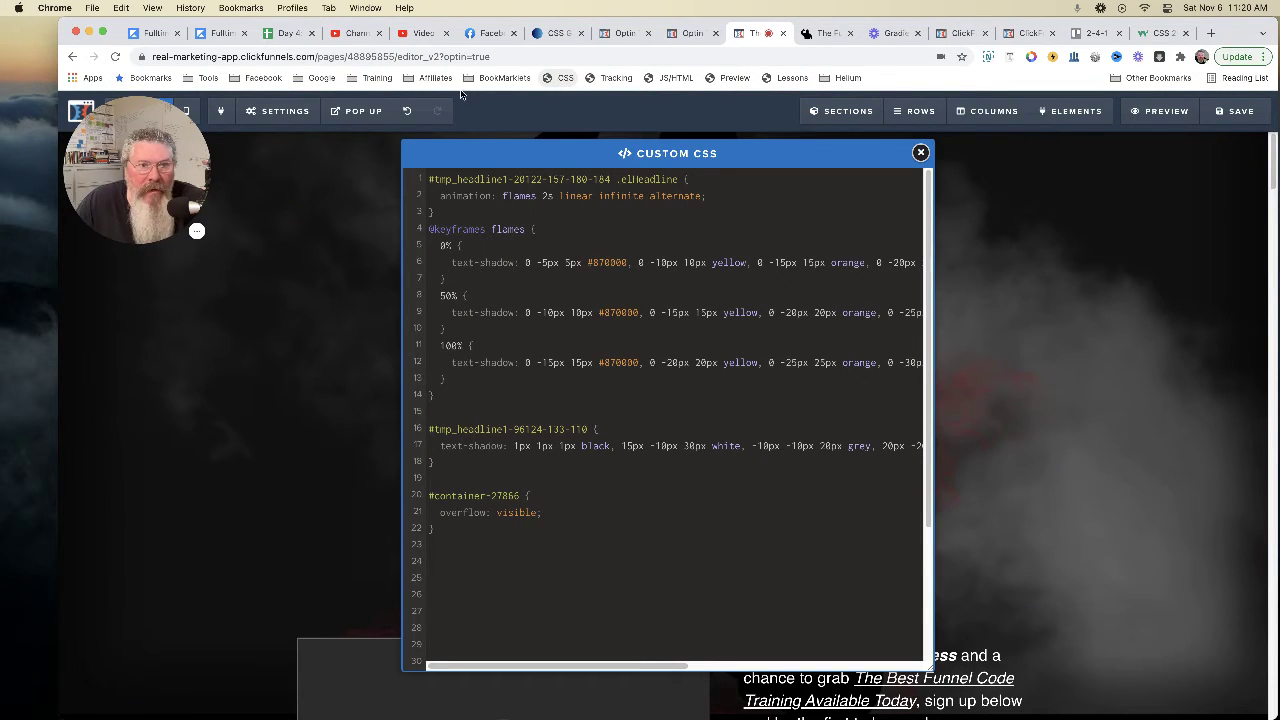
{"action": "mouse_move", "coordinate": [286, 118]}
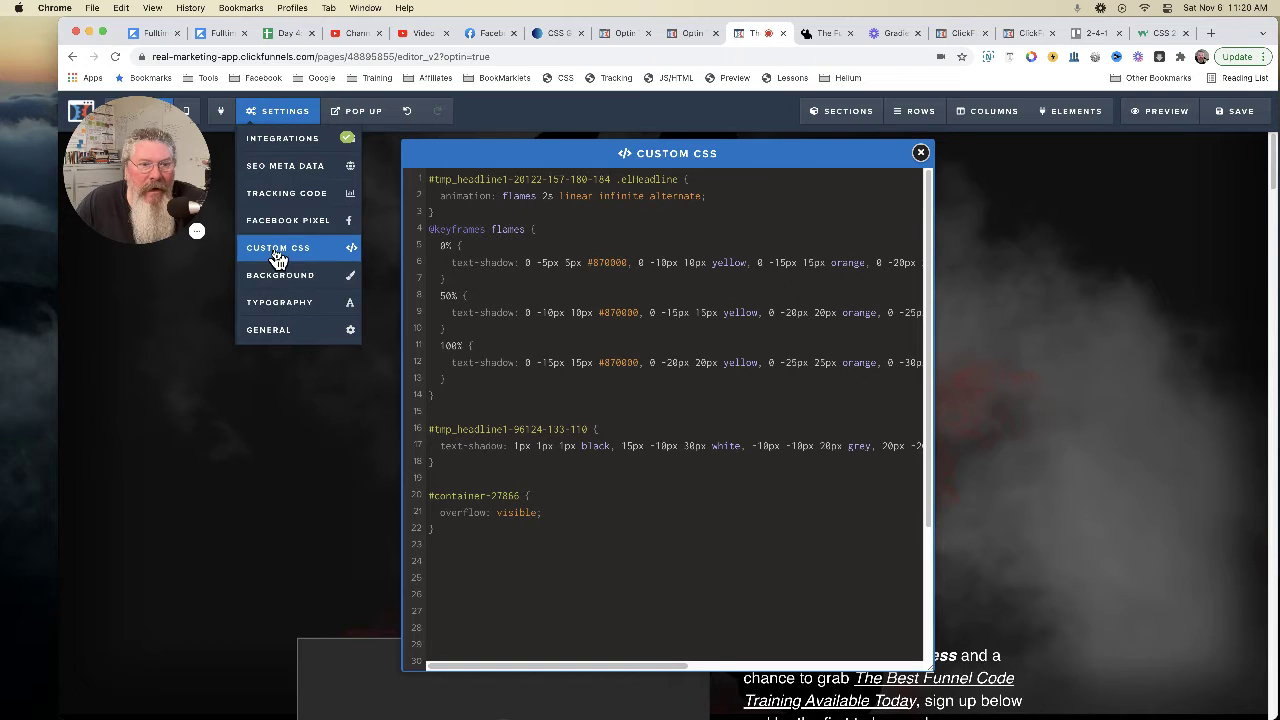
{"action": "left_click", "coordinate": [475, 562]}
{"action": "type", "text": "background: rgb(31,44,93); background: linear-gradient(90deg, rgba(31,44,93,1) 0%, rgba(162,203,232,1) 100%);"}
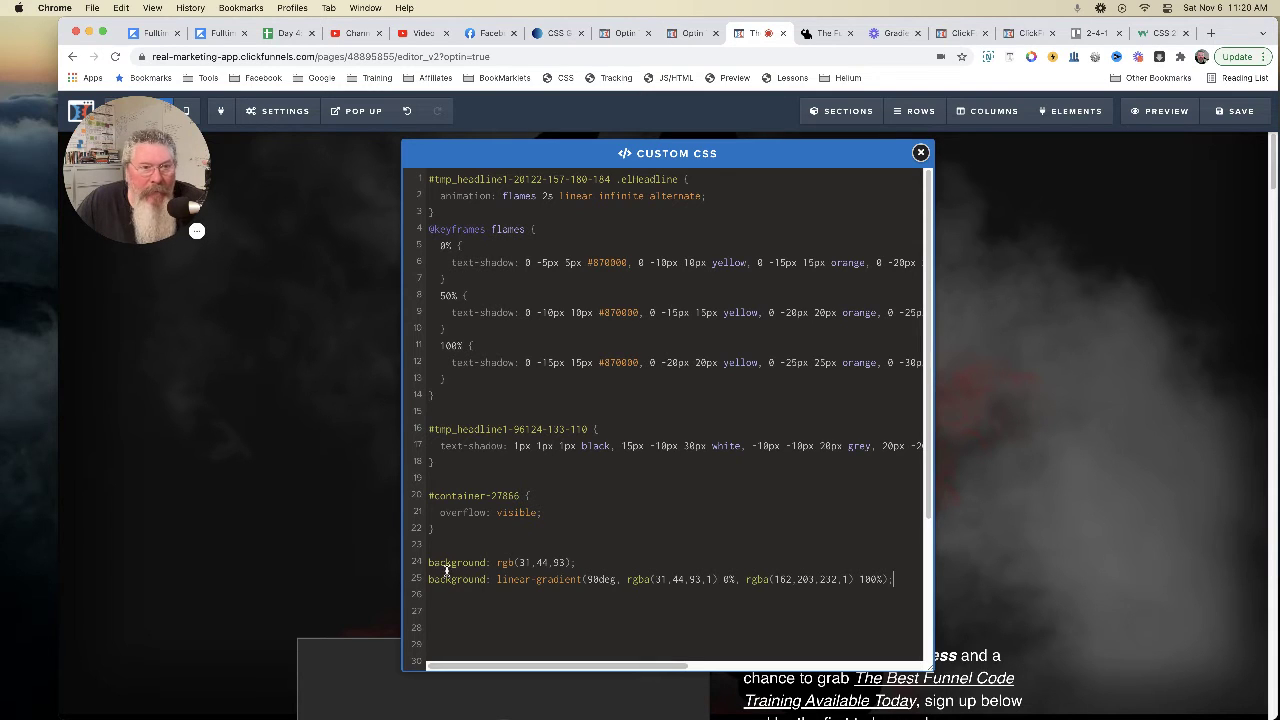
{"action": "left_click", "coordinate": [428, 563]}
{"action": "key", "text": "Tab"}
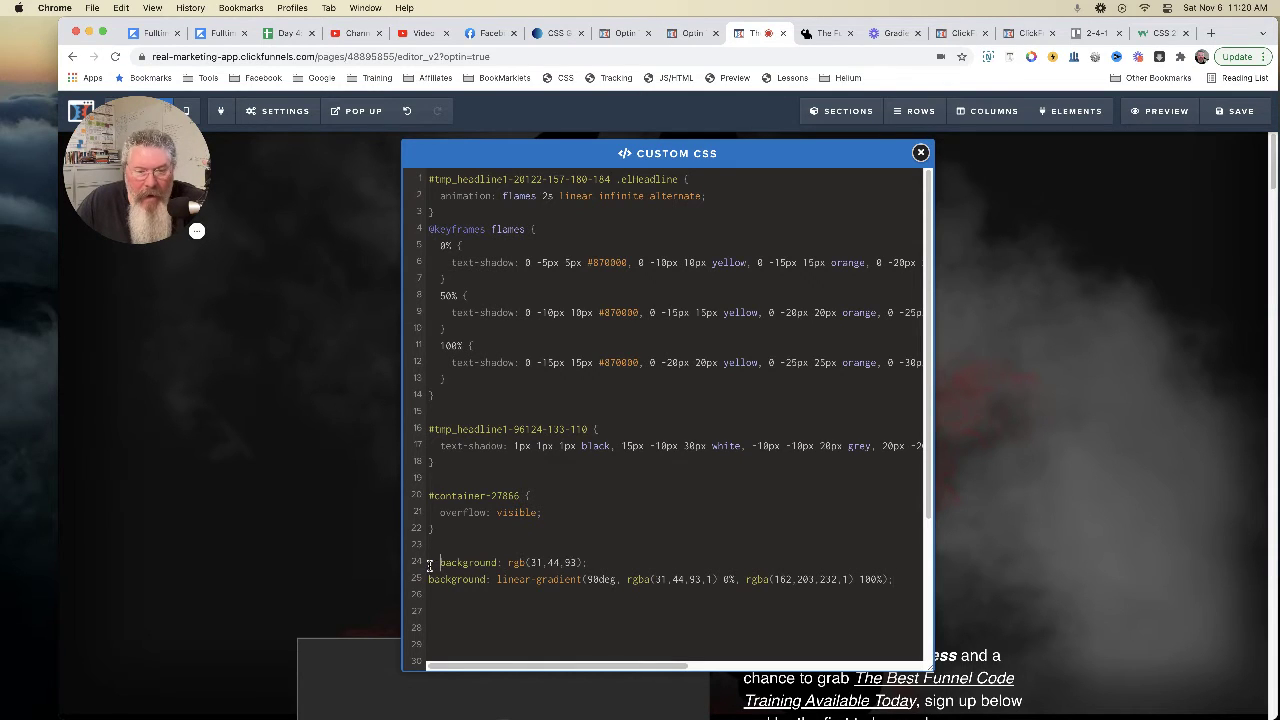
{"action": "left_click", "coordinate": [428, 579]}
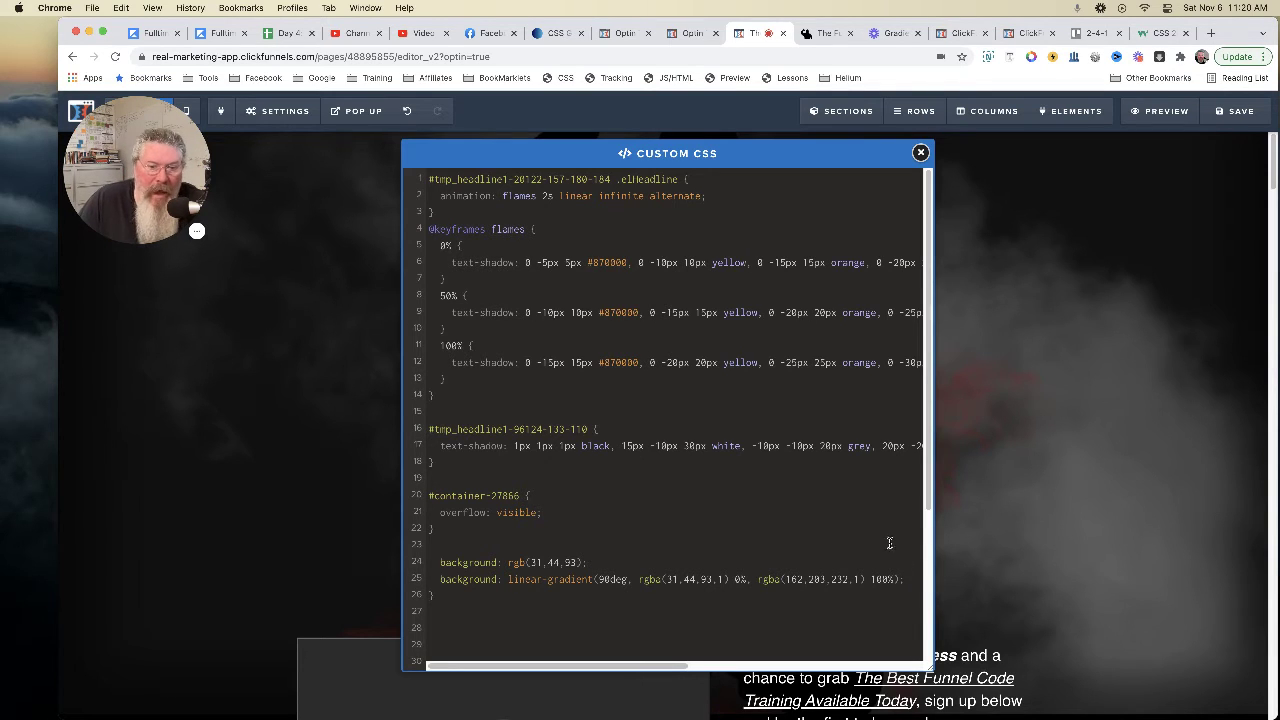
{"action": "left_click", "coordinate": [513, 544]}
{"action": "key", "text": "Return"}
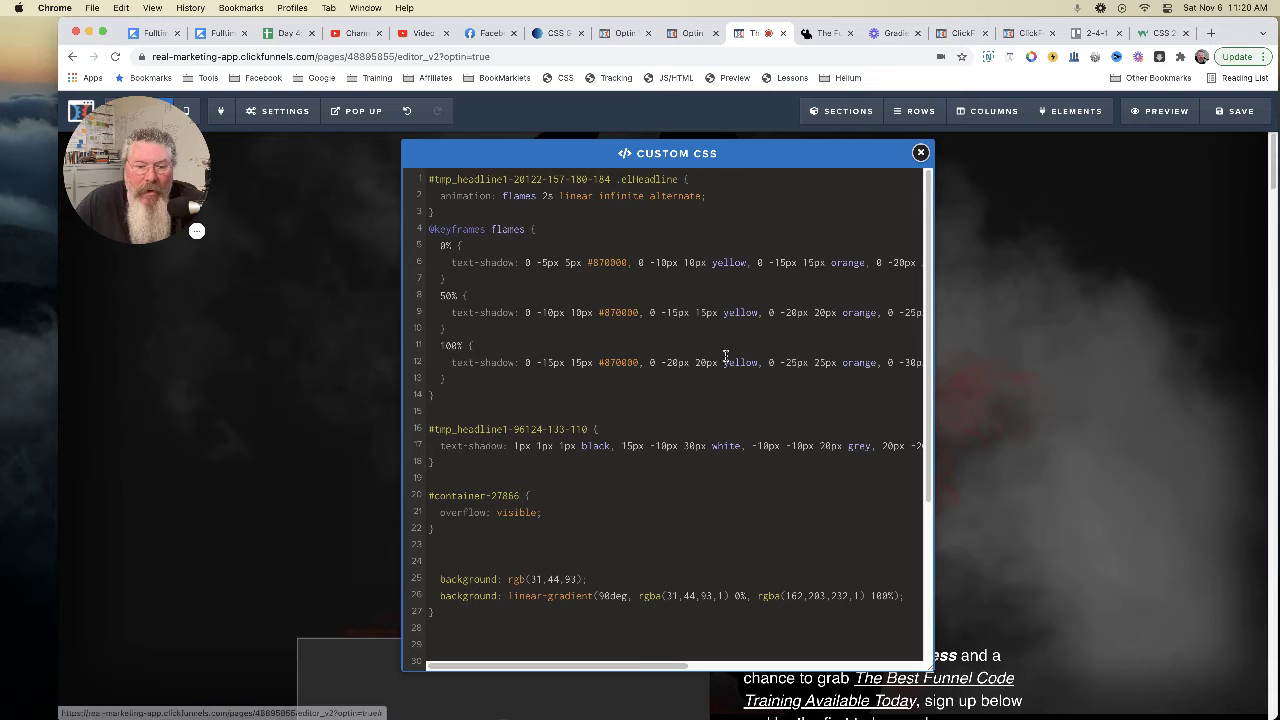
Step: Move the Custom CSS window aside and copy the CSS ID selector from the "Click to Sign Up" button's CSS info
{"action": "left_click_drag", "start_coordinate": [692, 150], "coordinate": [388, 234]}
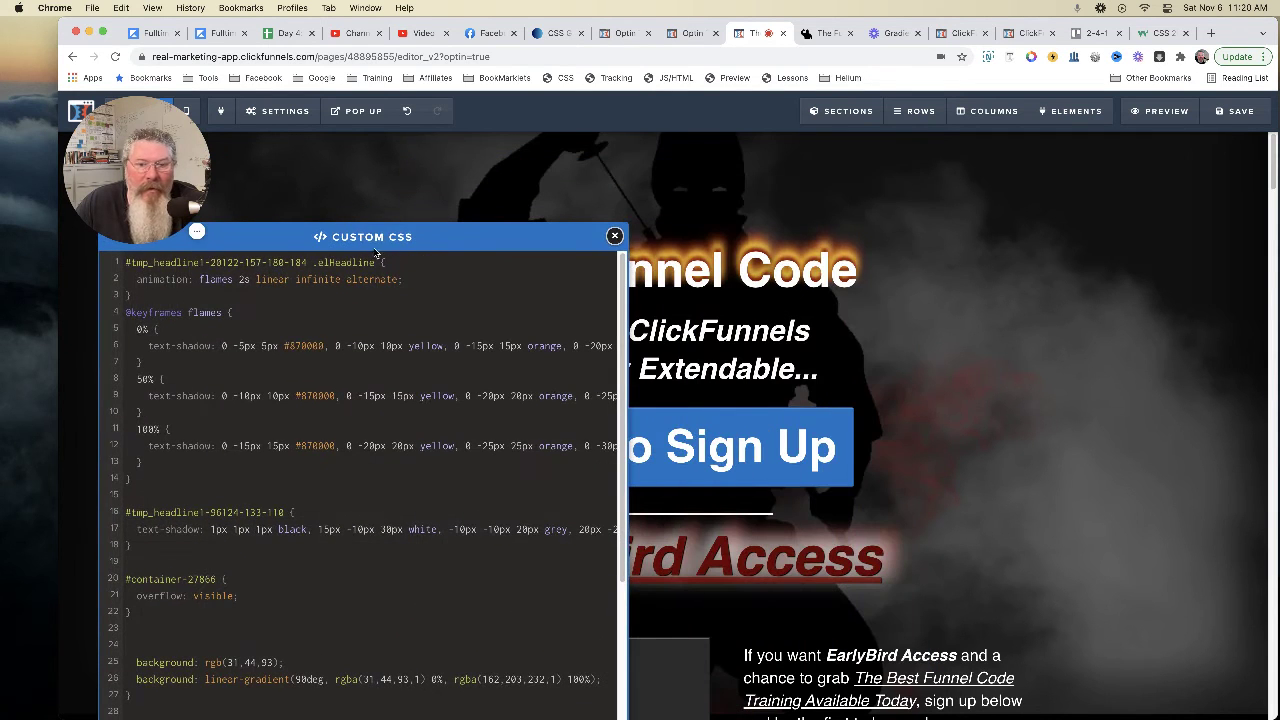
{"action": "left_click", "coordinate": [720, 445]}
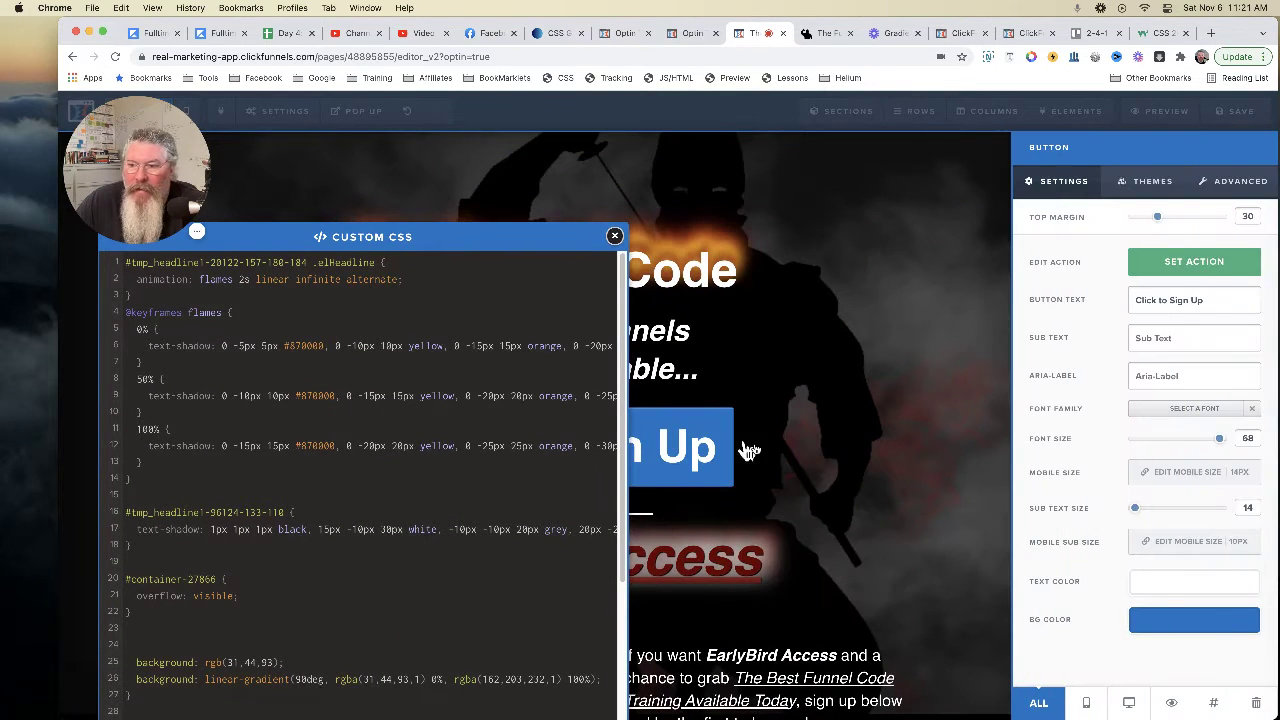
{"action": "left_click", "coordinate": [1215, 706]}
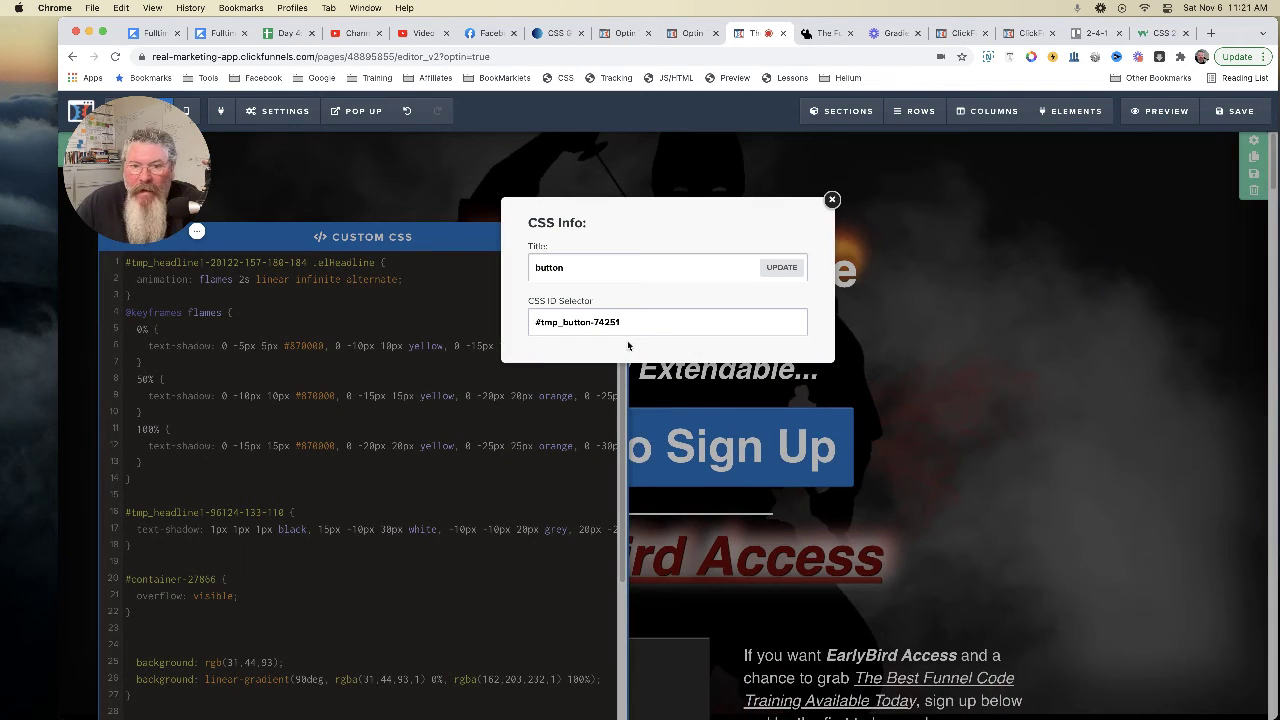
{"action": "left_click_drag", "start_coordinate": [623, 322], "coordinate": [530, 318]}
{"action": "key", "text": "cmd+c"}
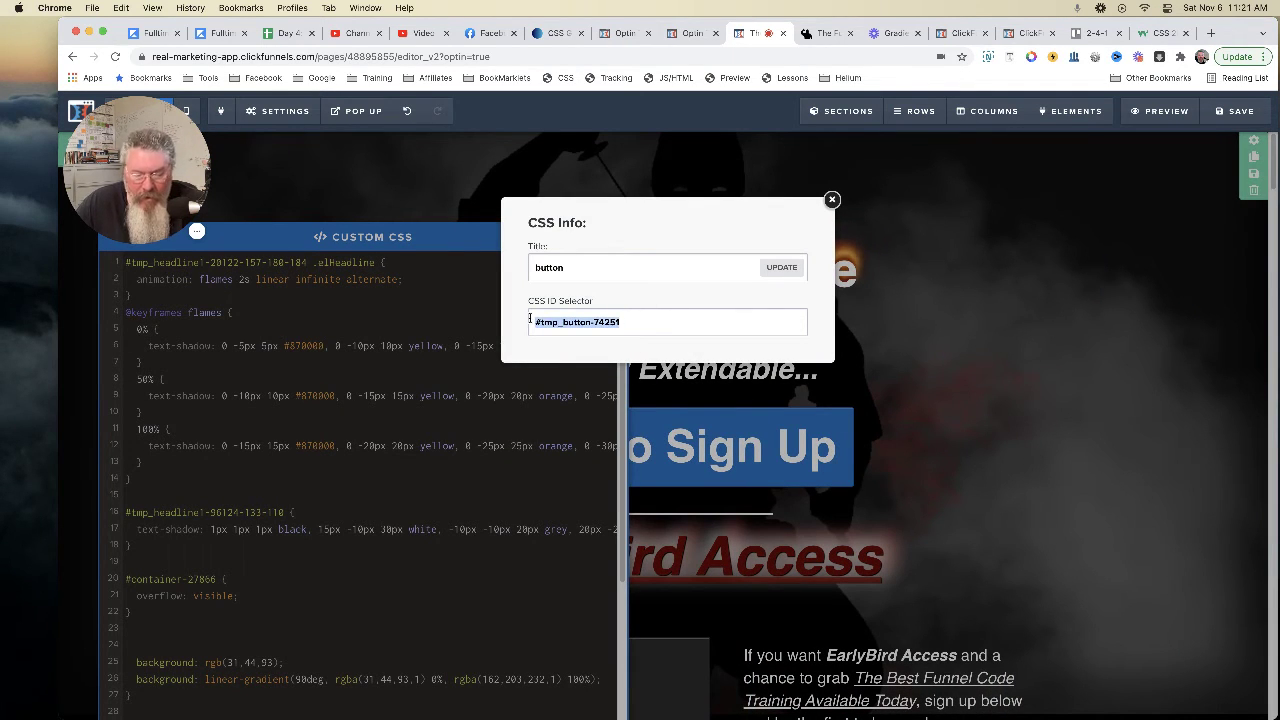
{"action": "left_click", "coordinate": [831, 199]}
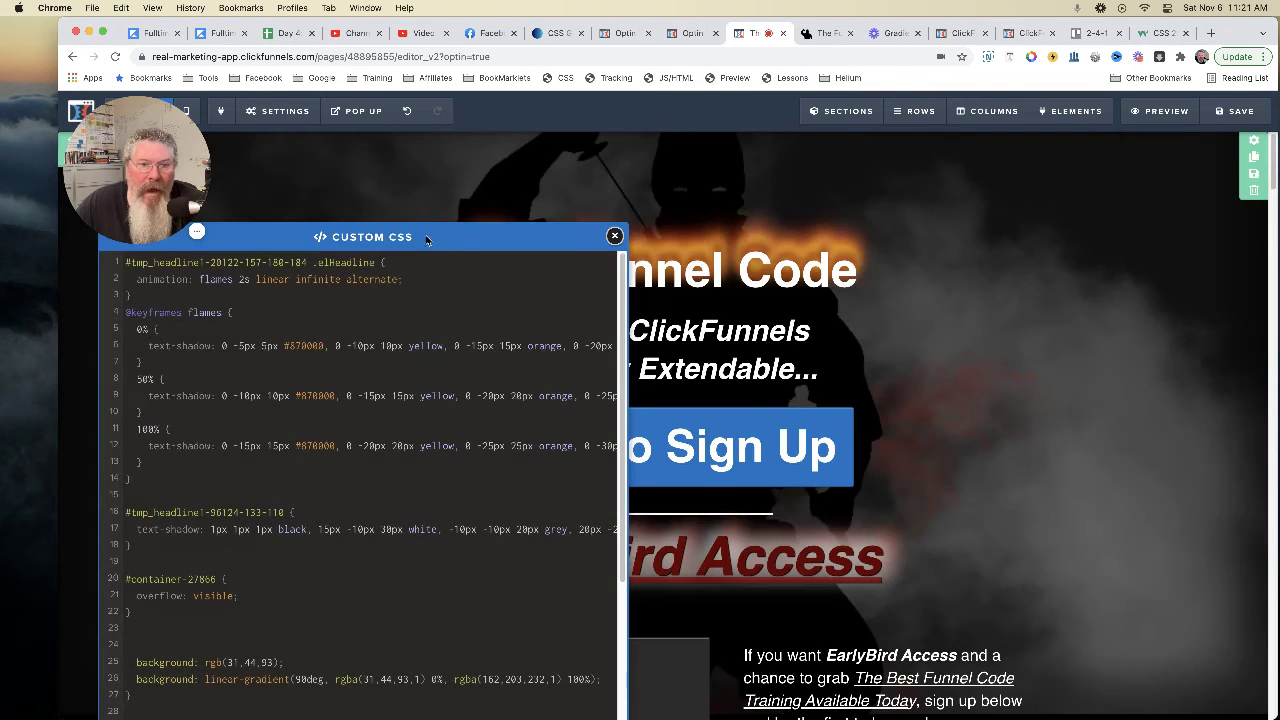
Step: Complete the gradient rule with the selector "#tmp_button-74251 a {" and move the Custom CSS window aside to reveal the button
{"action": "left_click_drag", "start_coordinate": [364, 237], "coordinate": [665, 156]}
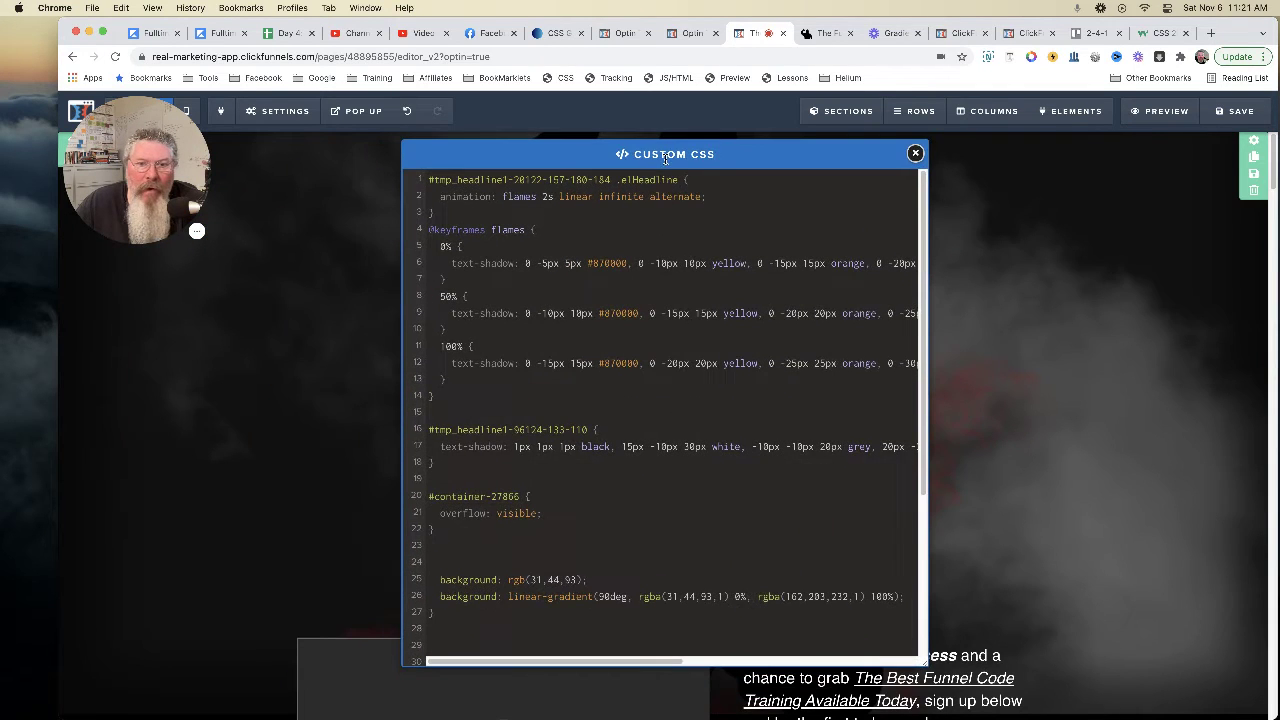
{"action": "left_click", "coordinate": [455, 560]}
{"action": "key", "text": "cmd+v"}
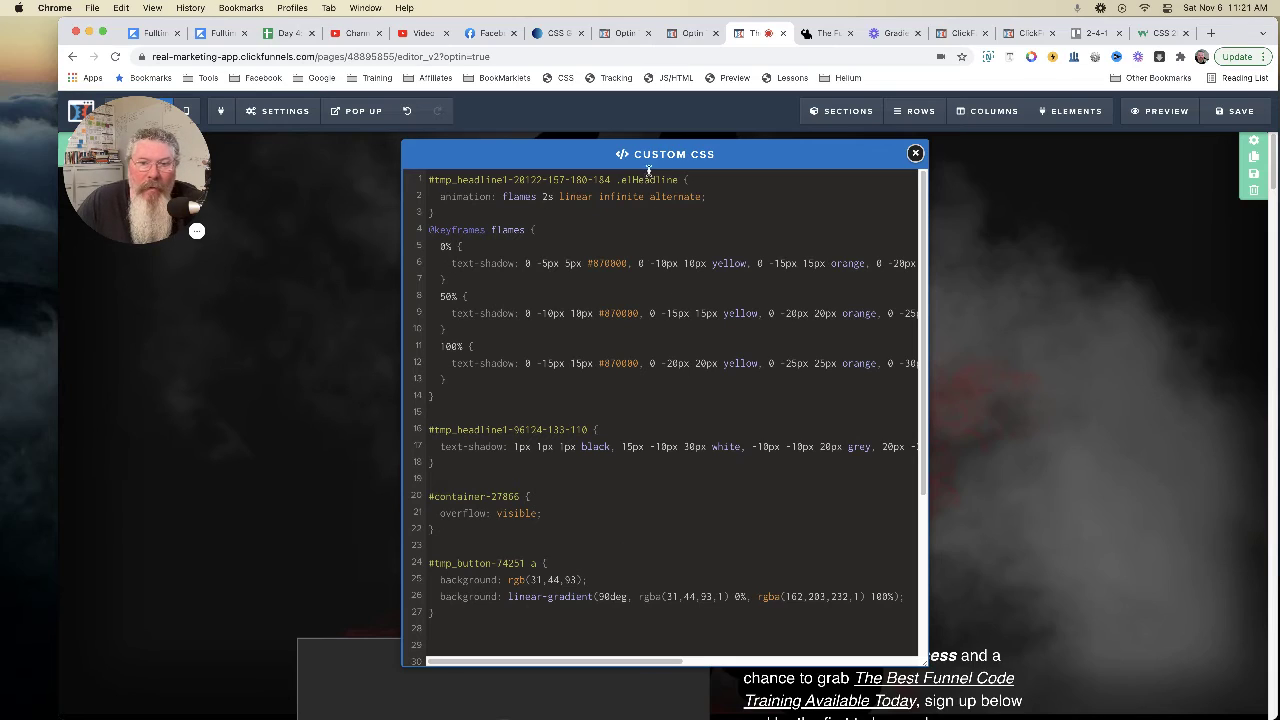
{"action": "left_click_drag", "start_coordinate": [648, 158], "coordinate": [988, 169]}
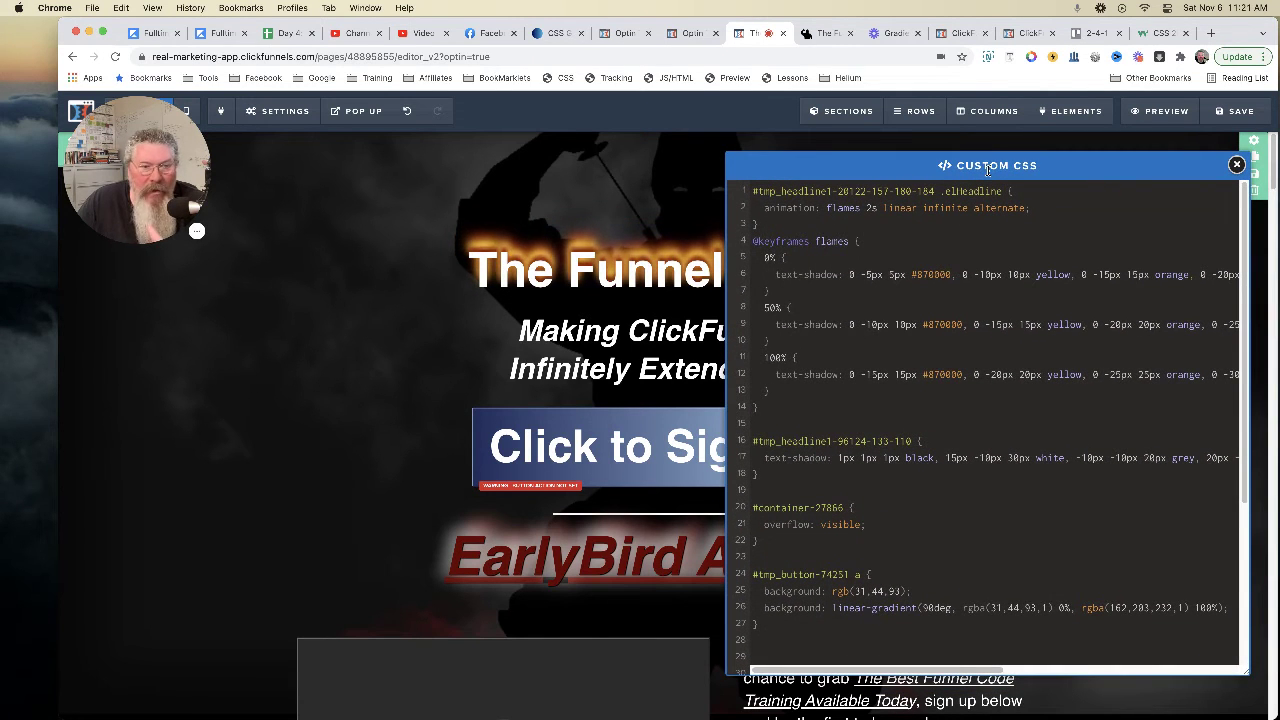
Step: Examine the previewed button's HTML again, comparing the anchor's elButton classes with the parent div's #tmp_button-74251 ID
{"action": "left_click", "coordinate": [820, 33]}
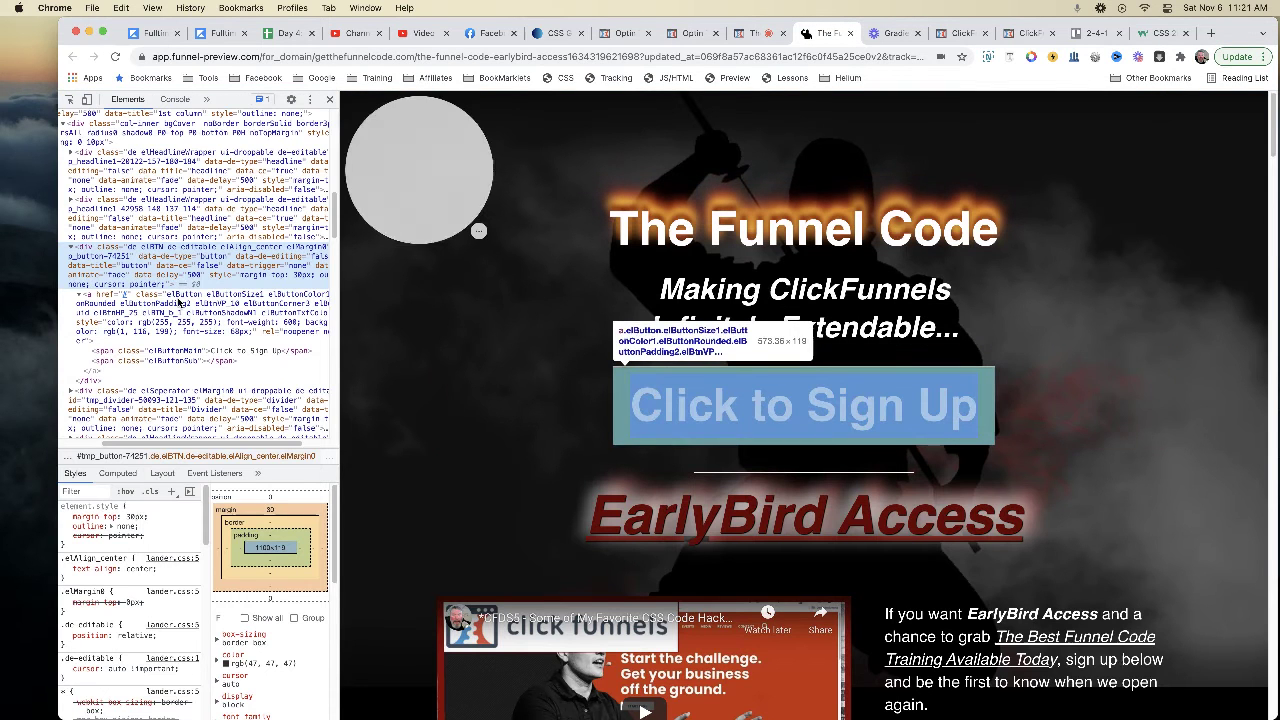
{"action": "left_click", "coordinate": [180, 300]}
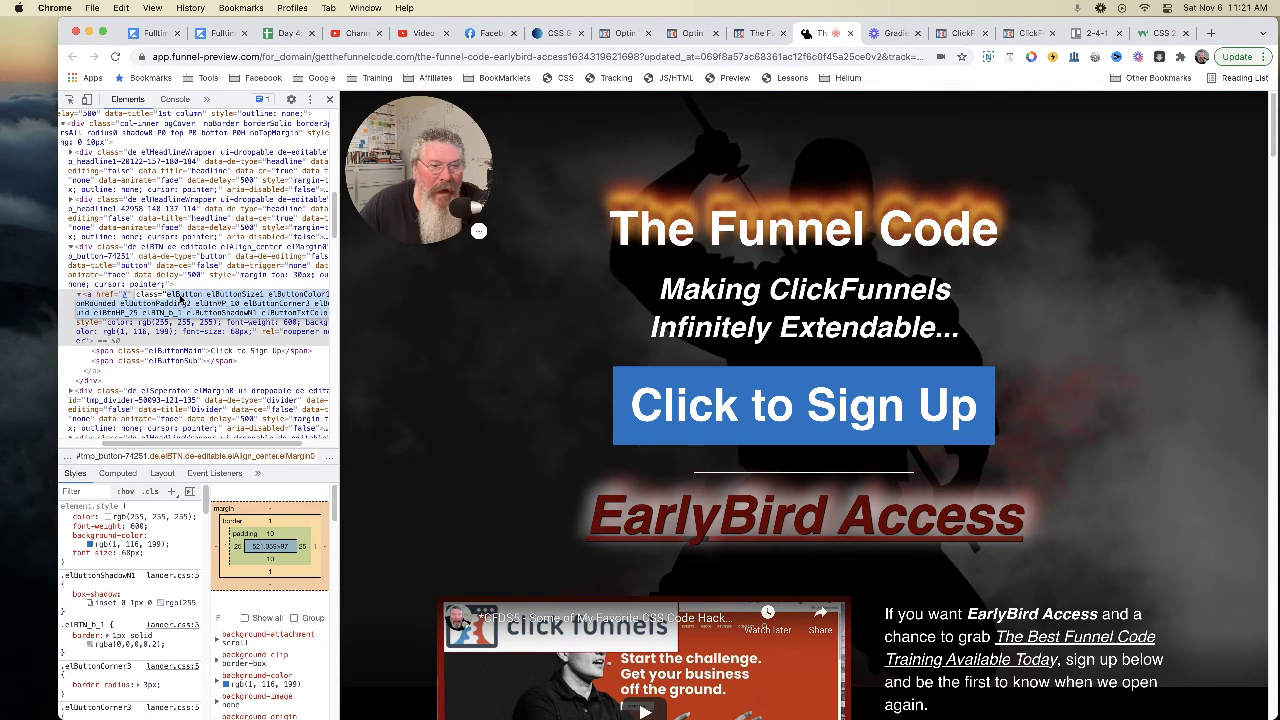
{"action": "double_click", "coordinate": [180, 298]}
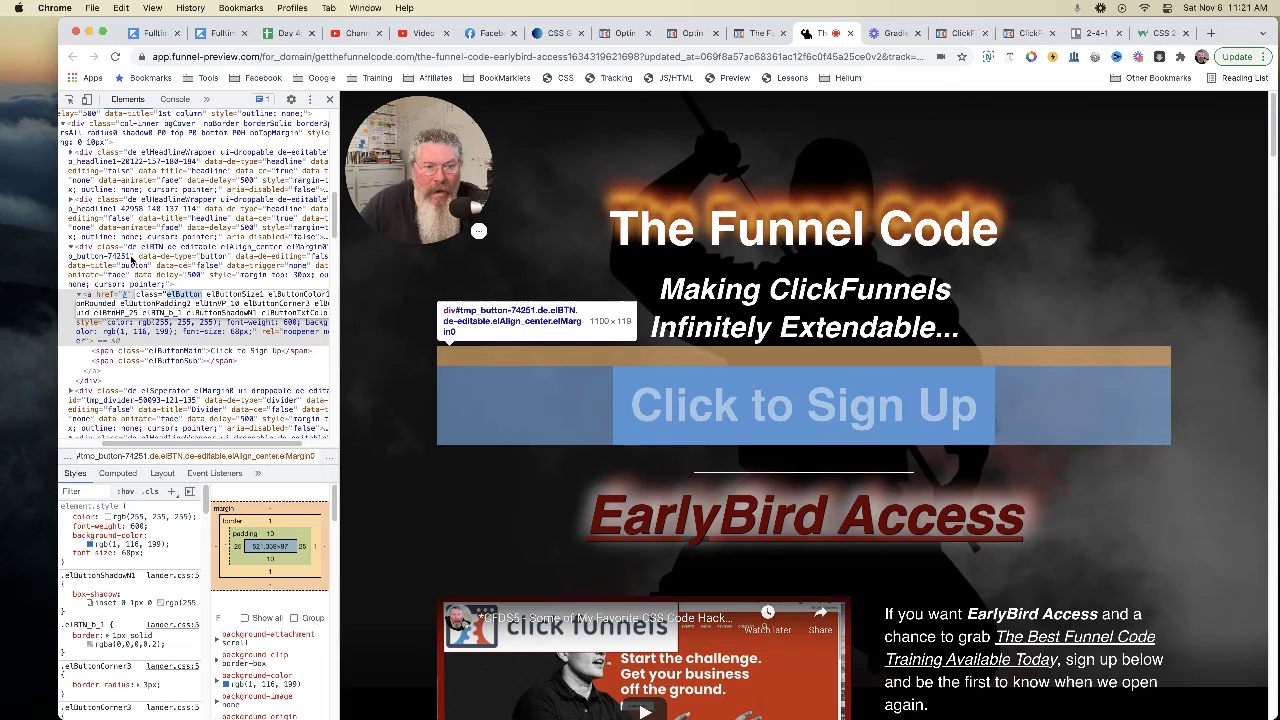
{"action": "left_click", "coordinate": [104, 262]}
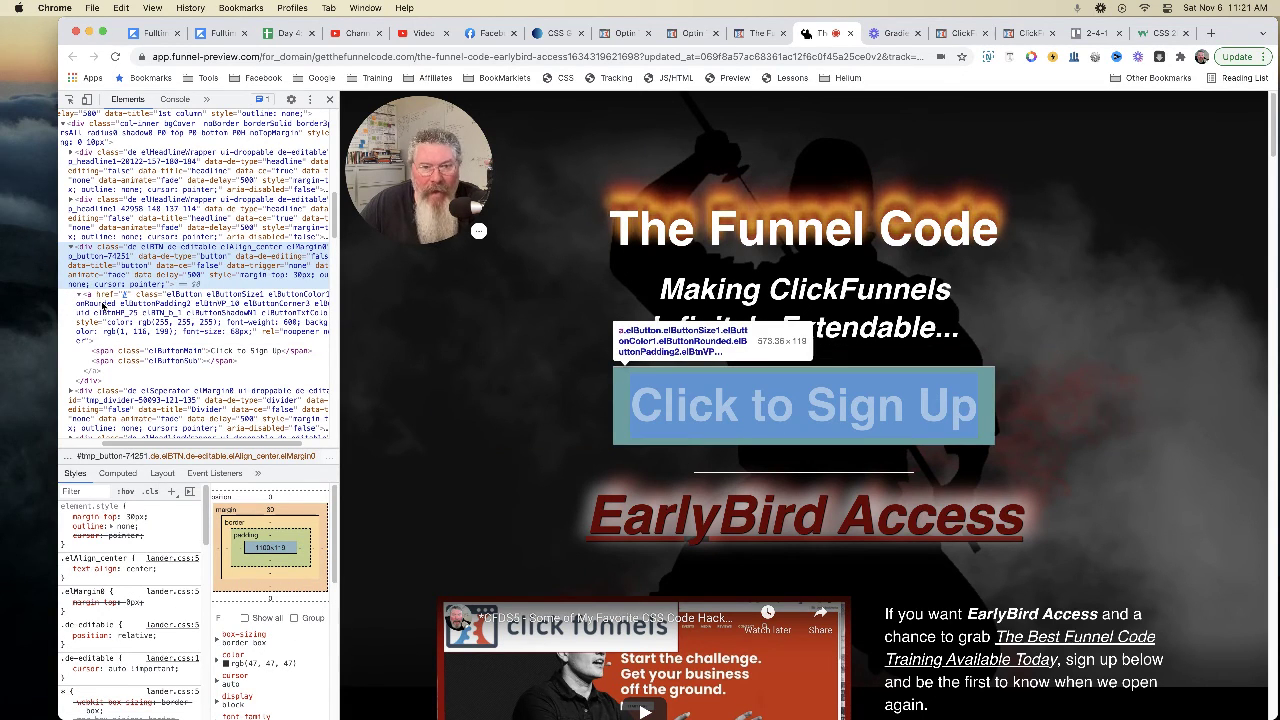
{"action": "left_click", "coordinate": [180, 296]}
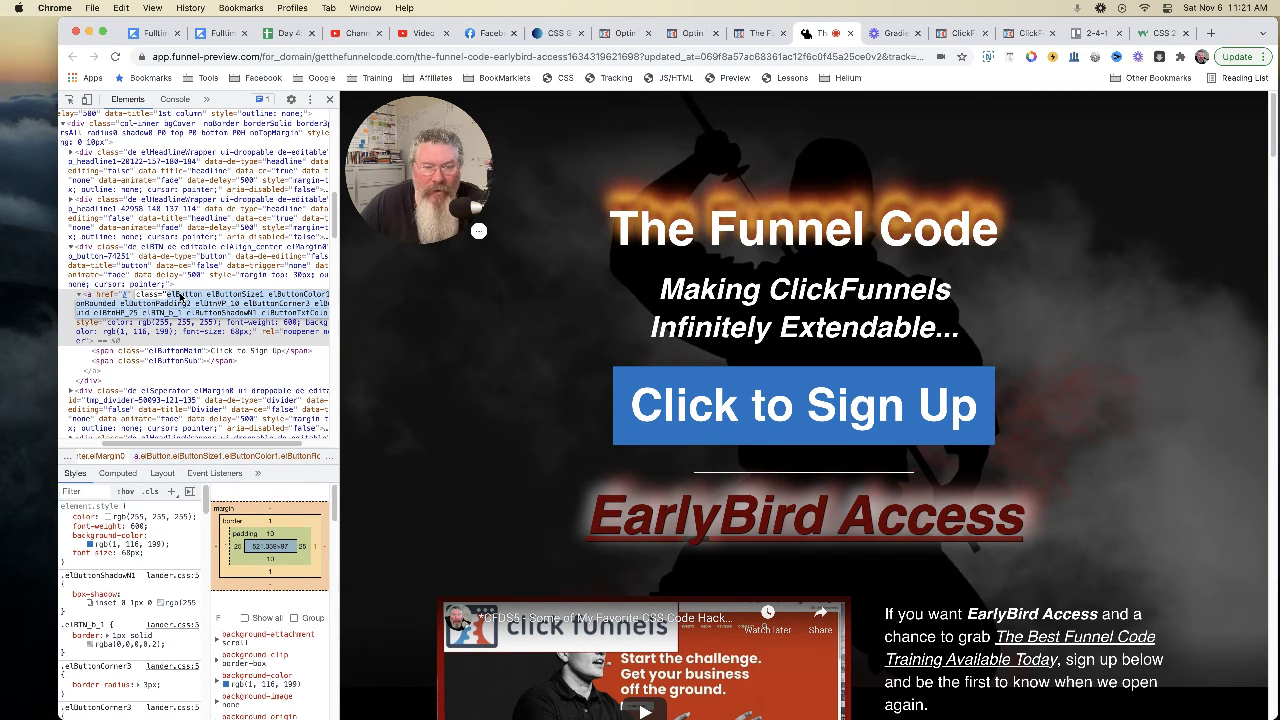
Step: In the ClickFunnels editor's Custom CSS, change the gradient rule's selector to ".elButton" and move the Custom CSS window over the page
{"action": "left_click", "coordinate": [748, 36]}
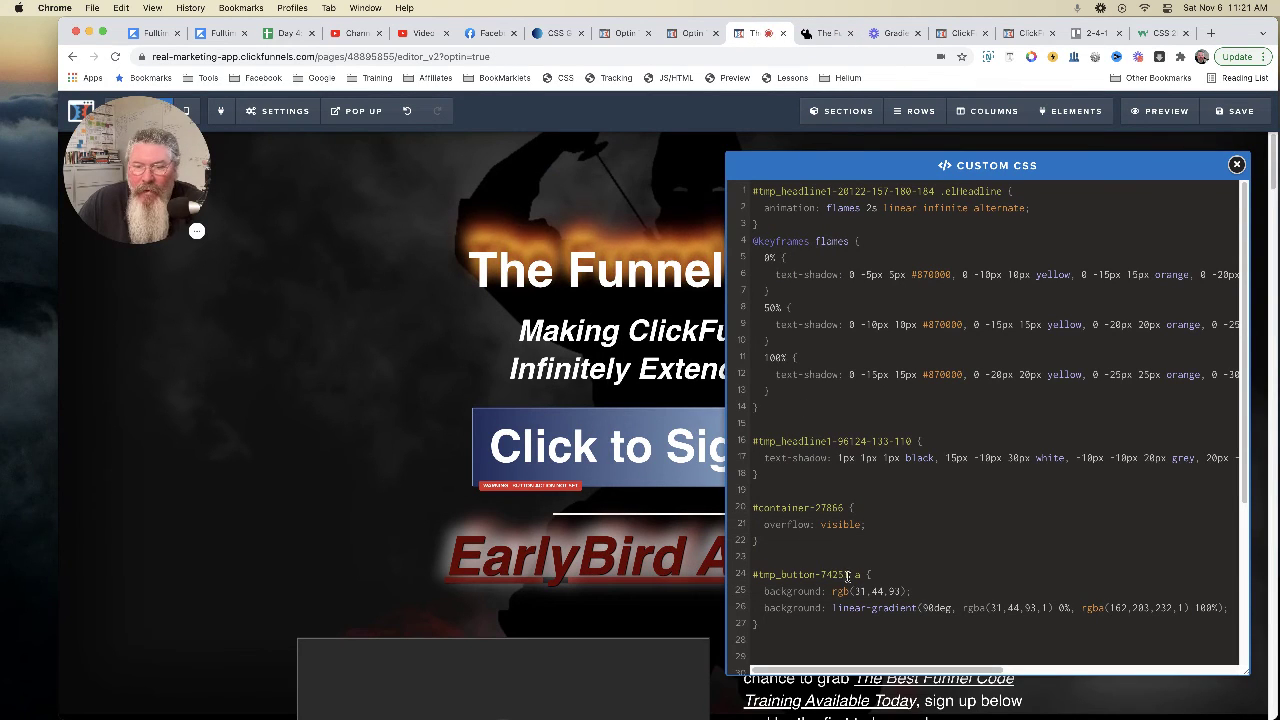
{"action": "left_click_drag", "start_coordinate": [860, 574], "coordinate": [752, 576]}
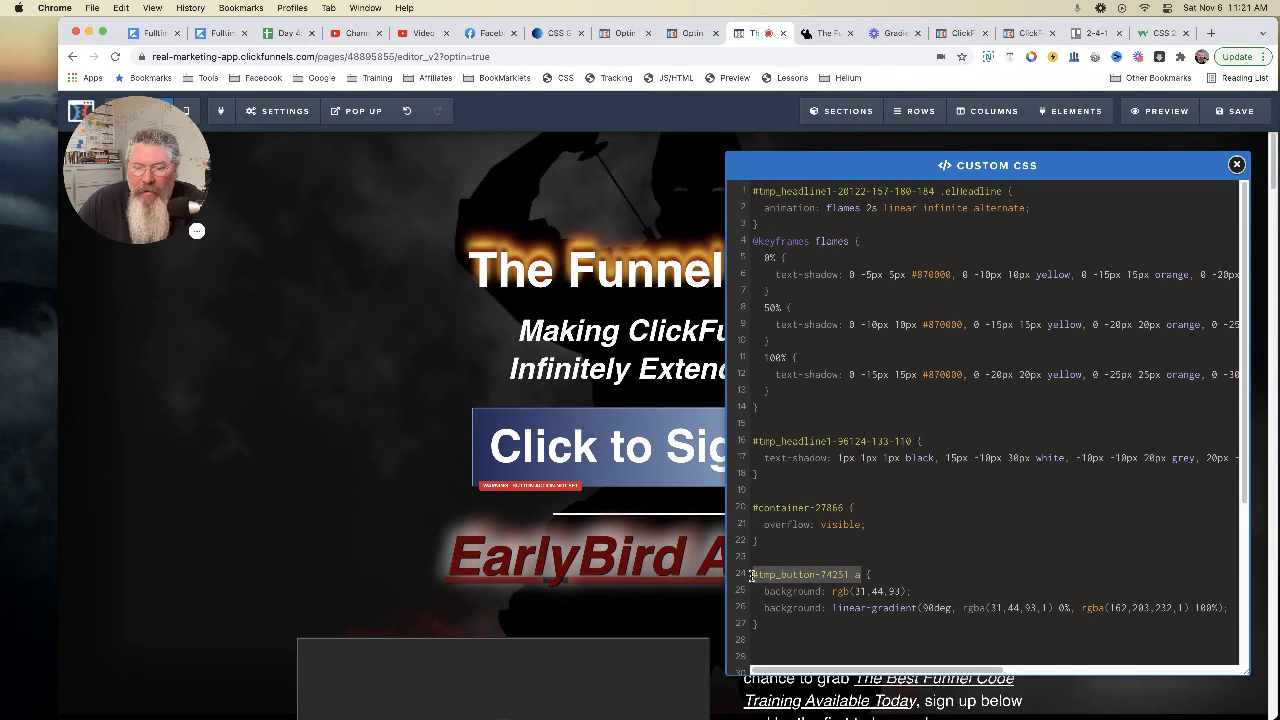
{"action": "key", "text": "BackSpace"}
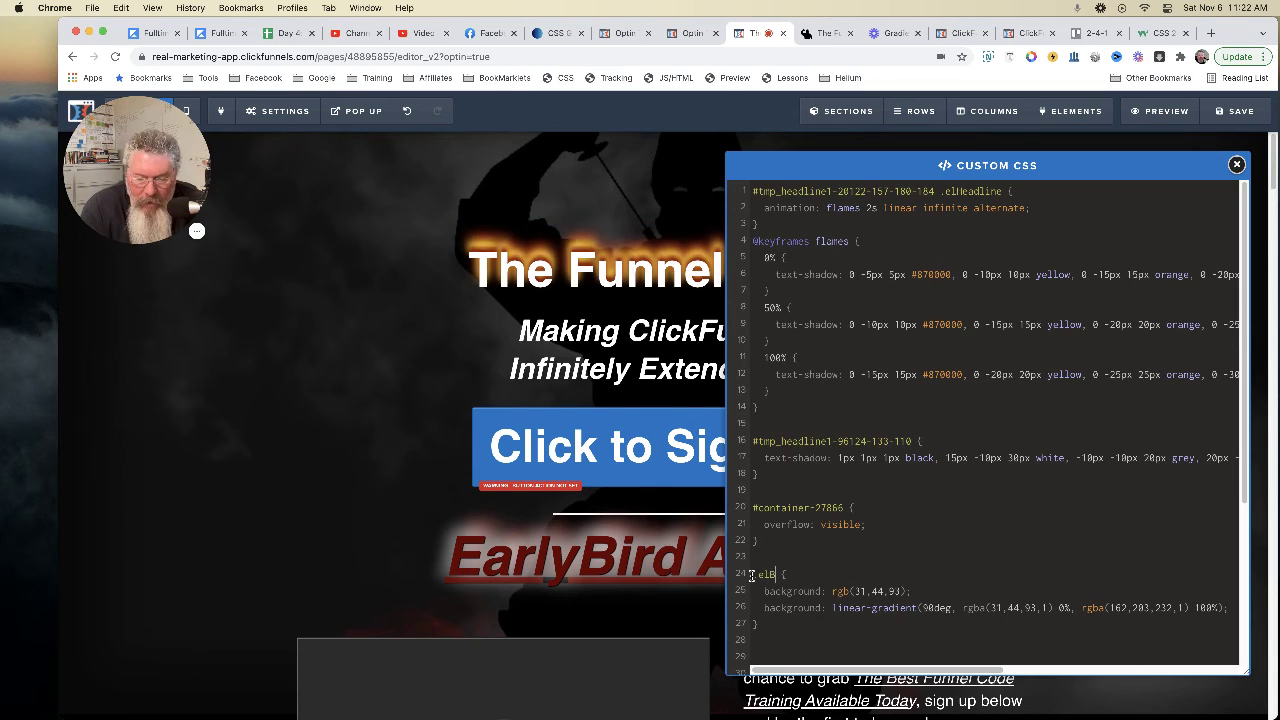
{"action": "type", "text": ".elButton"}
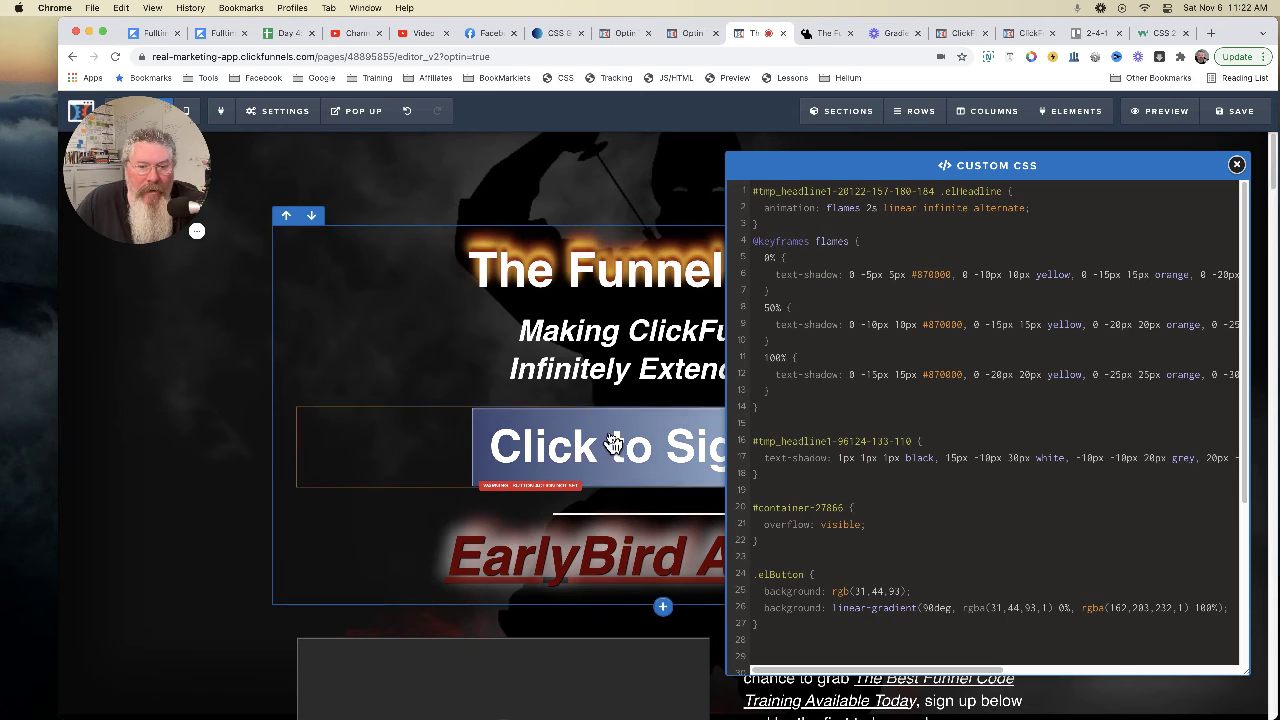
{"action": "left_click_drag", "start_coordinate": [905, 169], "coordinate": [539, 178]}
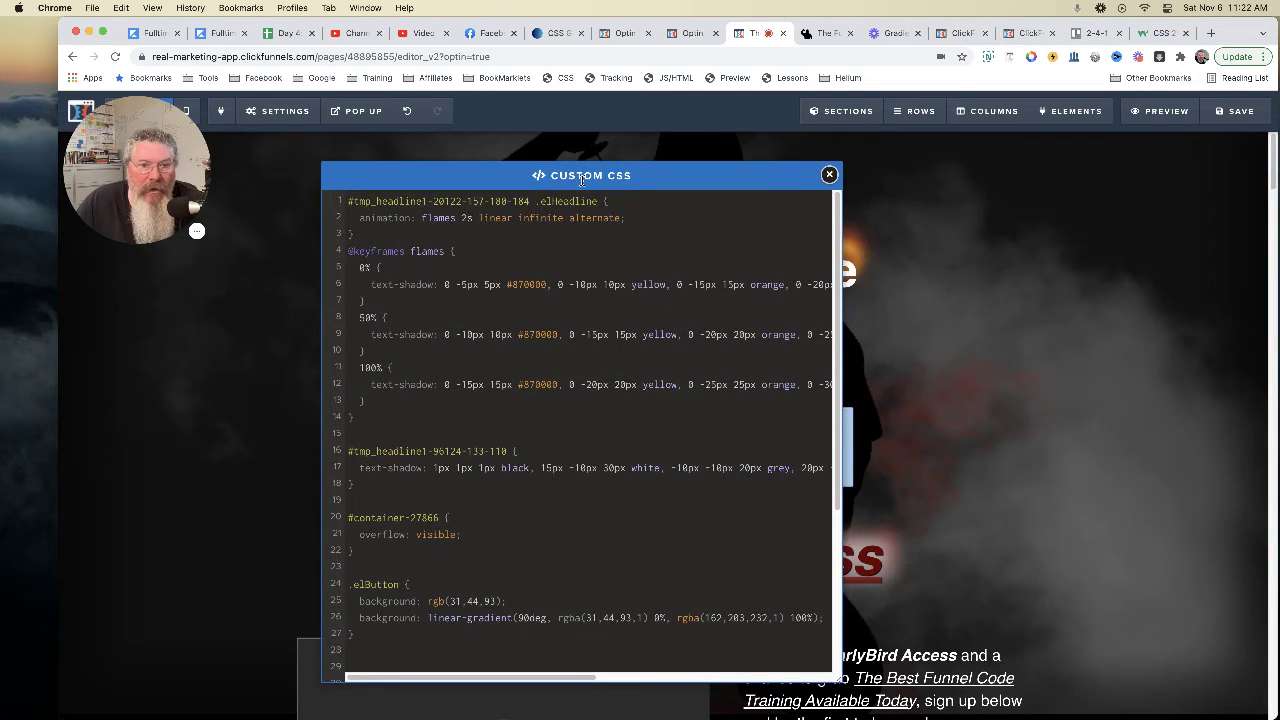
Step: Review the blue gradient in the cssgradient.io generator and bring up the preview of the ClickFunnels "gradients" page
{"action": "left_click", "coordinate": [553, 33]}
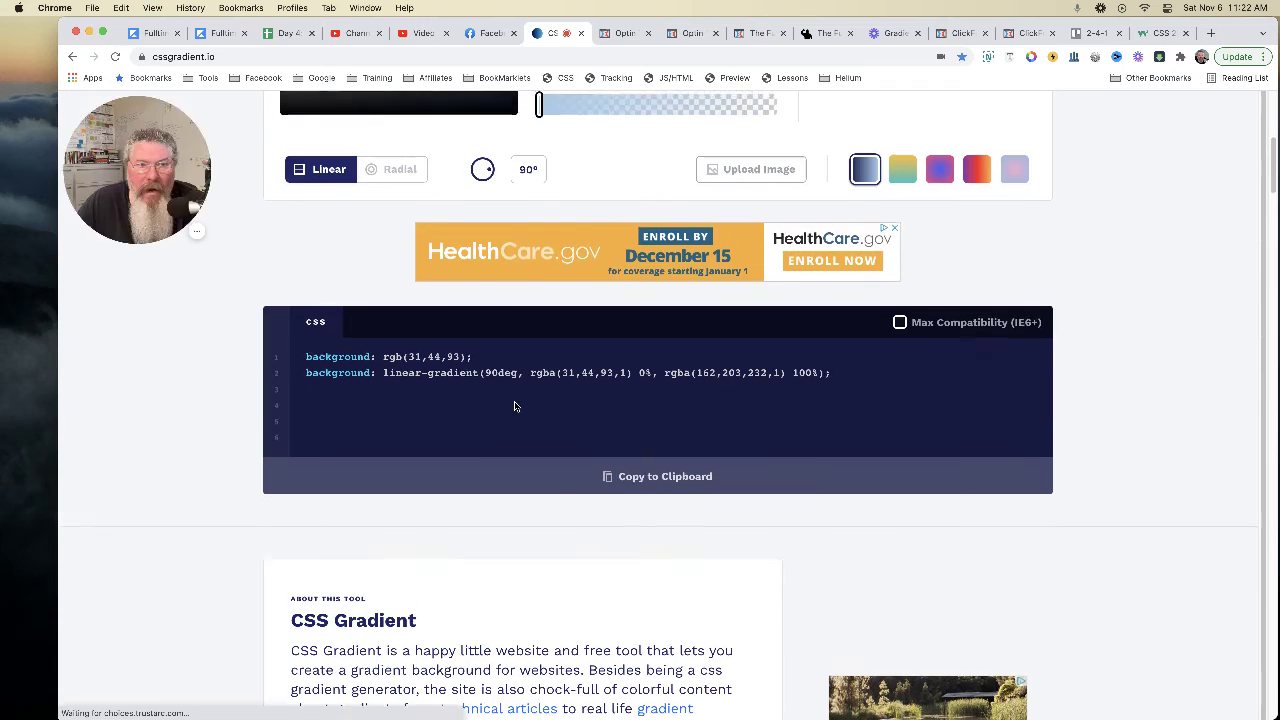
{"action": "scroll", "coordinate": [515, 406], "scroll_direction": "up", "scroll_amount": 5}
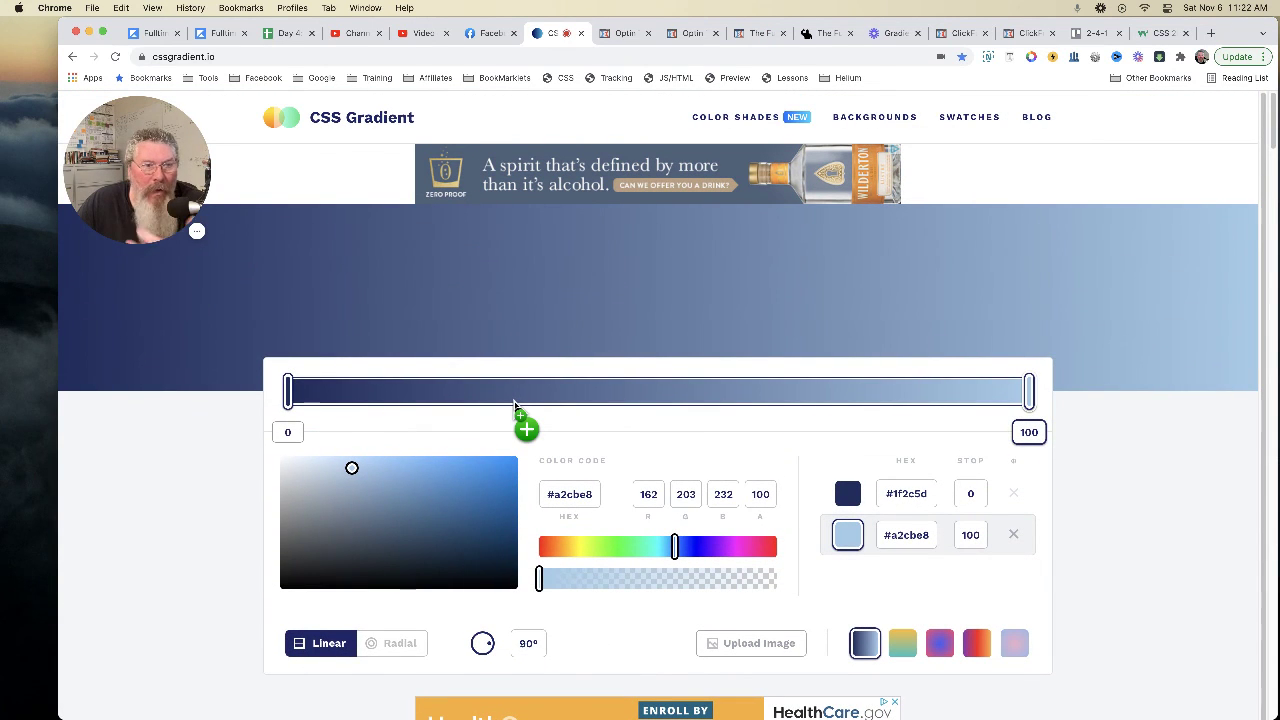
{"action": "left_click", "coordinate": [676, 35]}
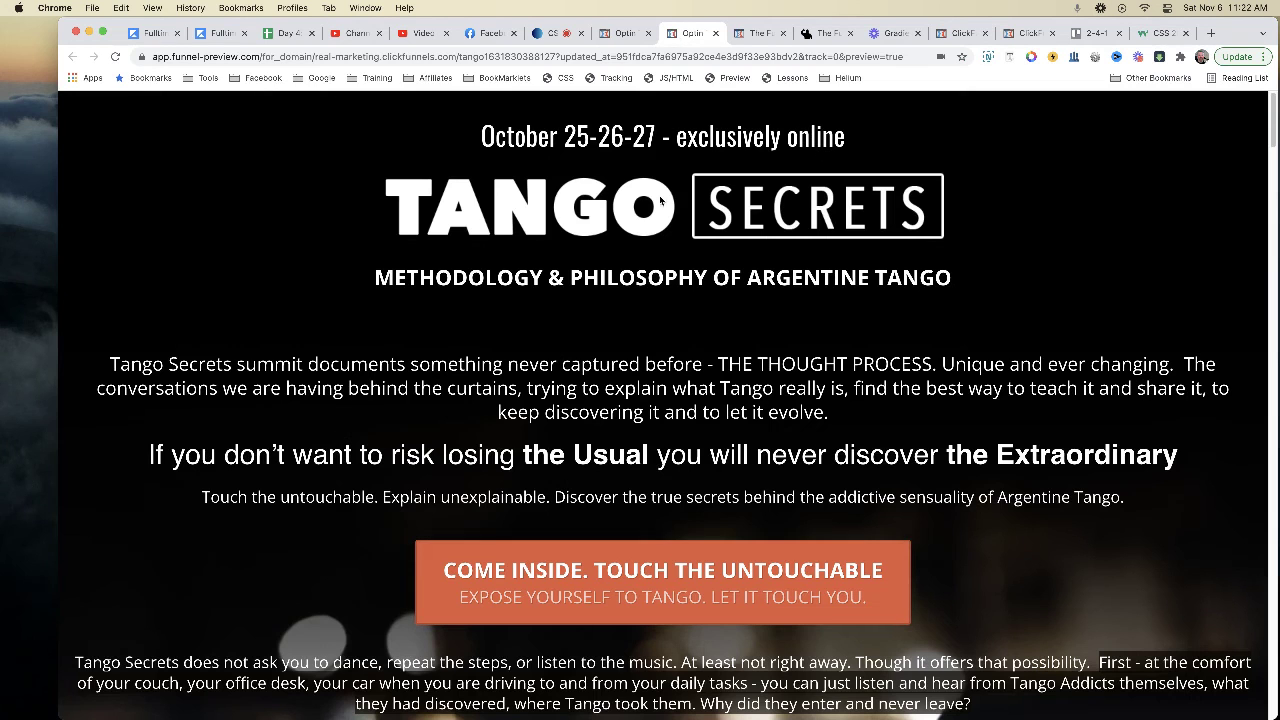
{"action": "left_click", "coordinate": [624, 33]}
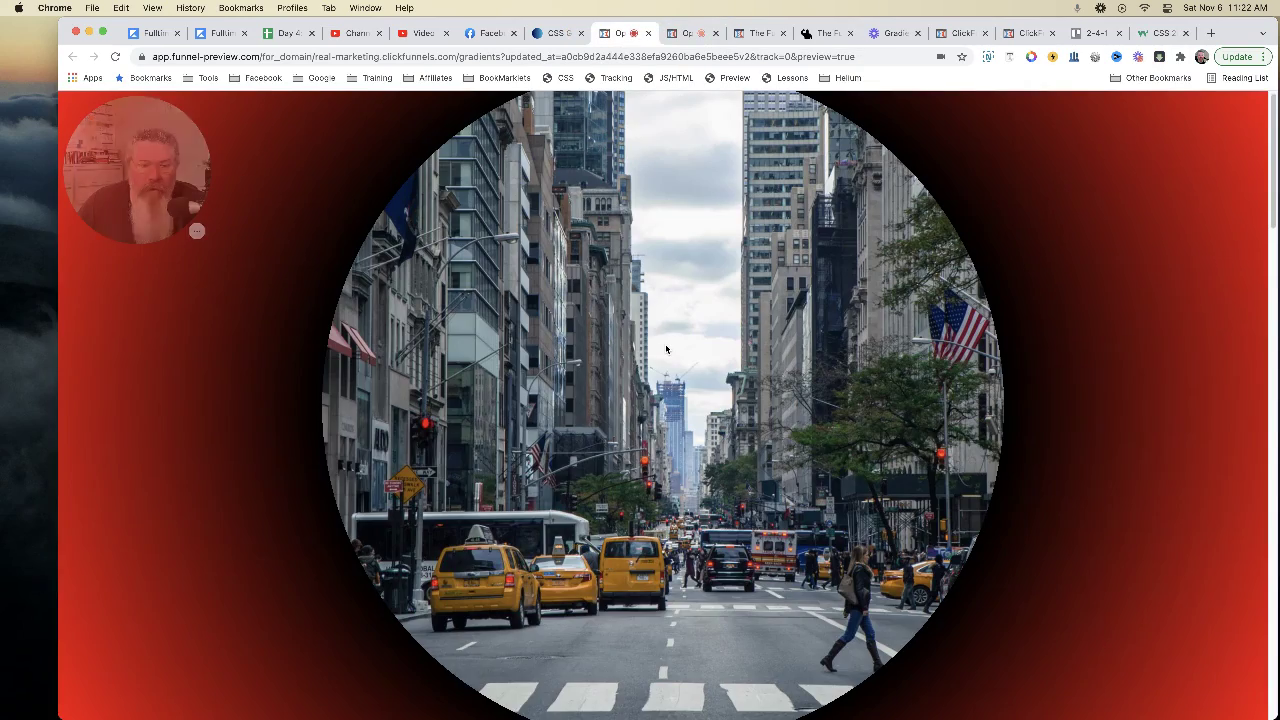